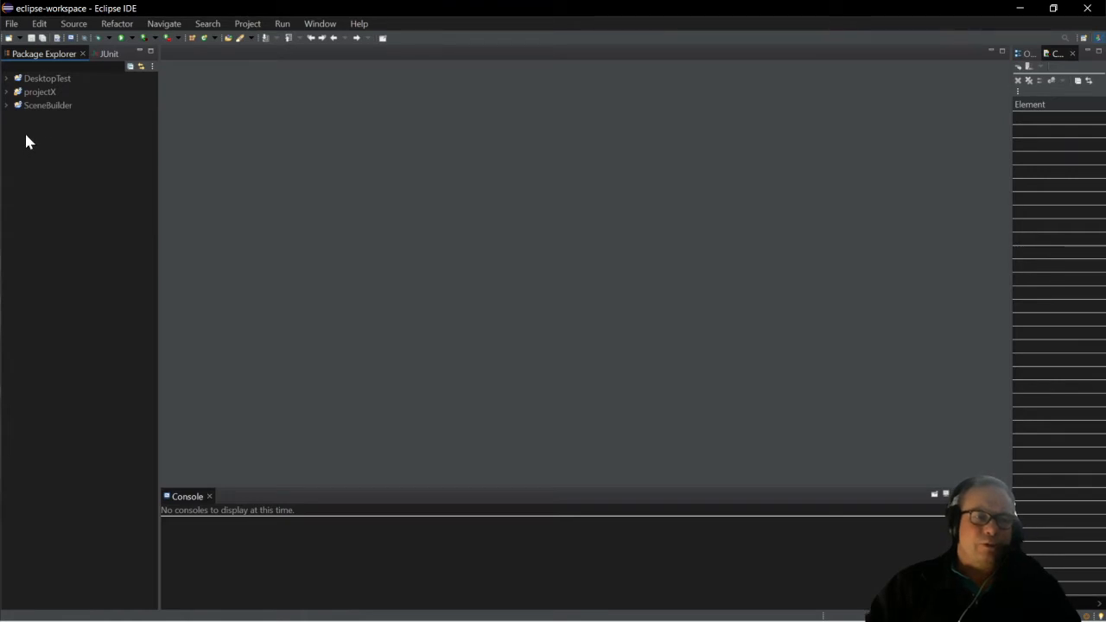
{"action": "right_click", "coordinate": [25, 137]}
{"action": "left_click", "coordinate": [11, 25]}
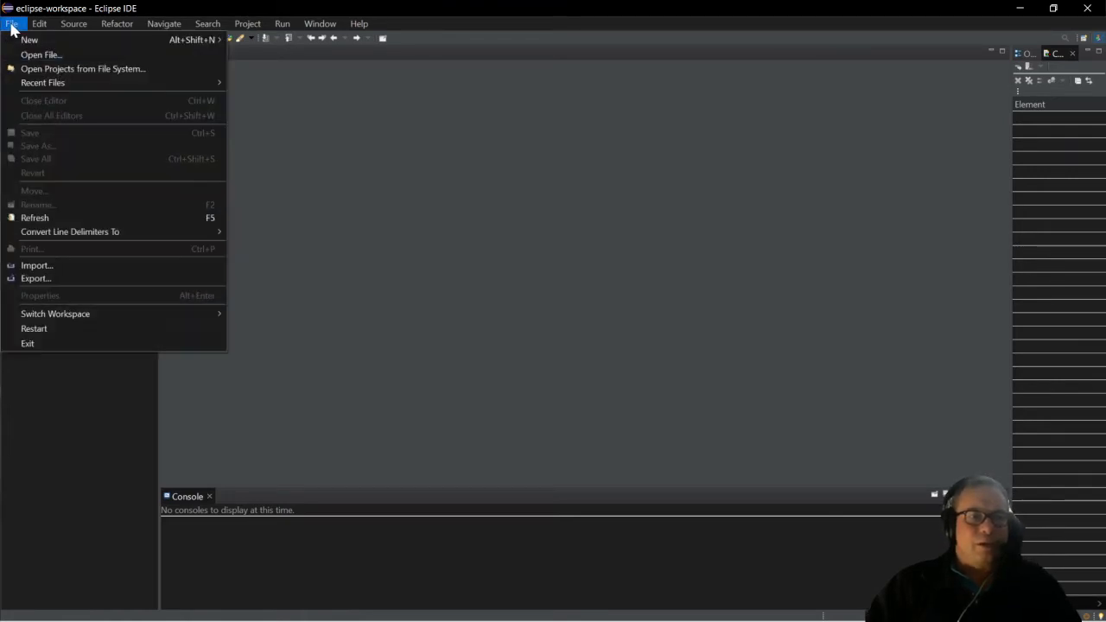
{"action": "mouse_move", "coordinate": [35, 45]}
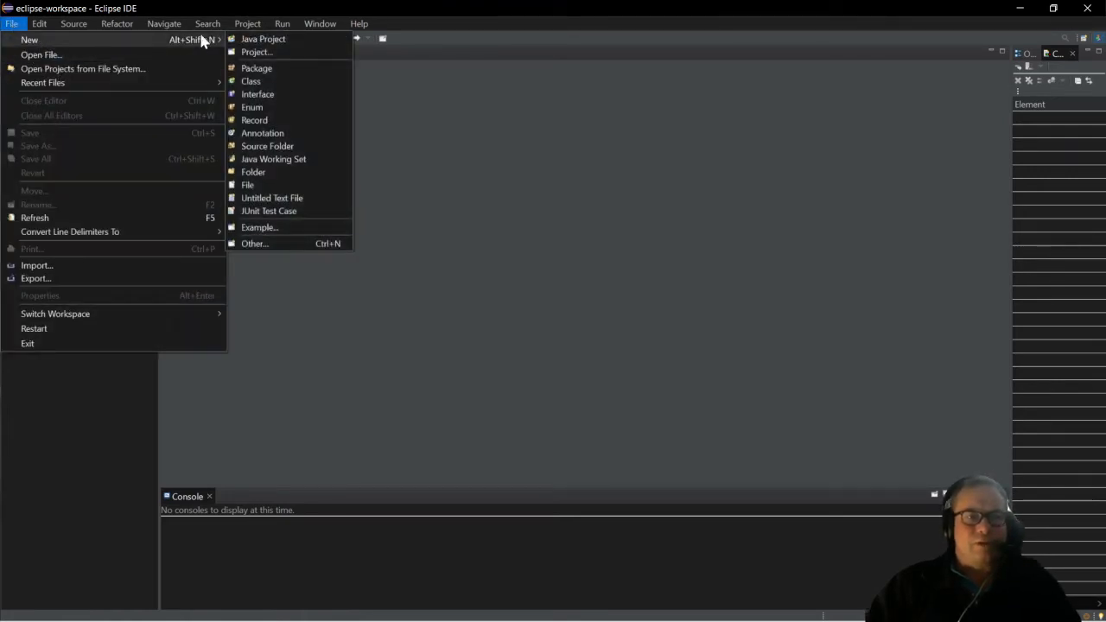
{"action": "left_click", "coordinate": [277, 245]}
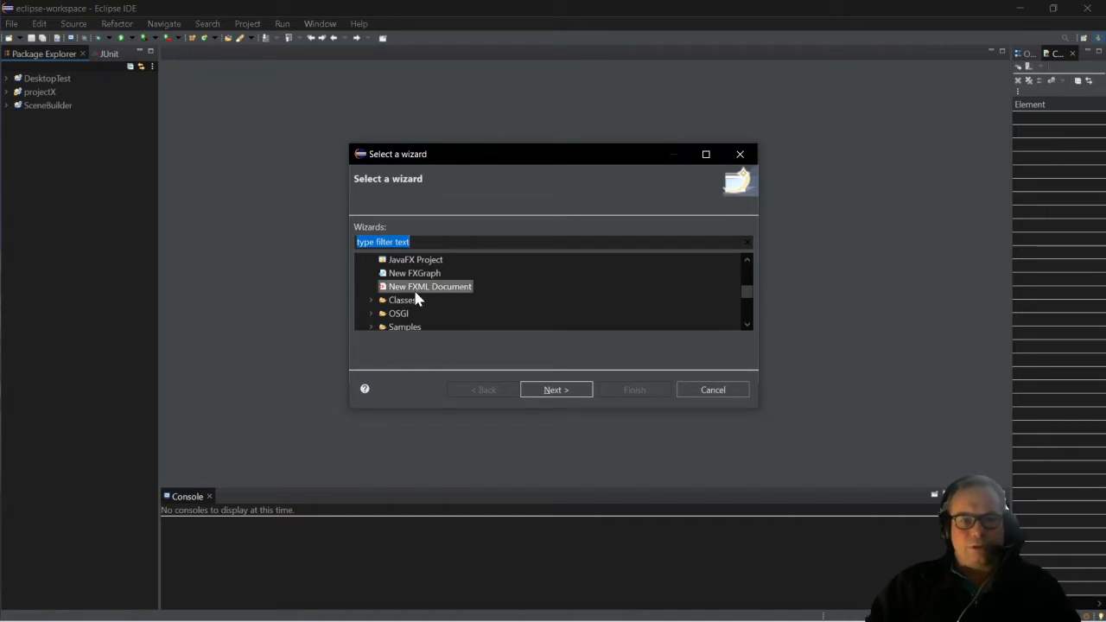
{"action": "scroll", "coordinate": [415, 293], "scroll_direction": "up", "scroll_amount": 3}
{"action": "scroll", "coordinate": [415, 293], "scroll_direction": "down", "scroll_amount": 2}
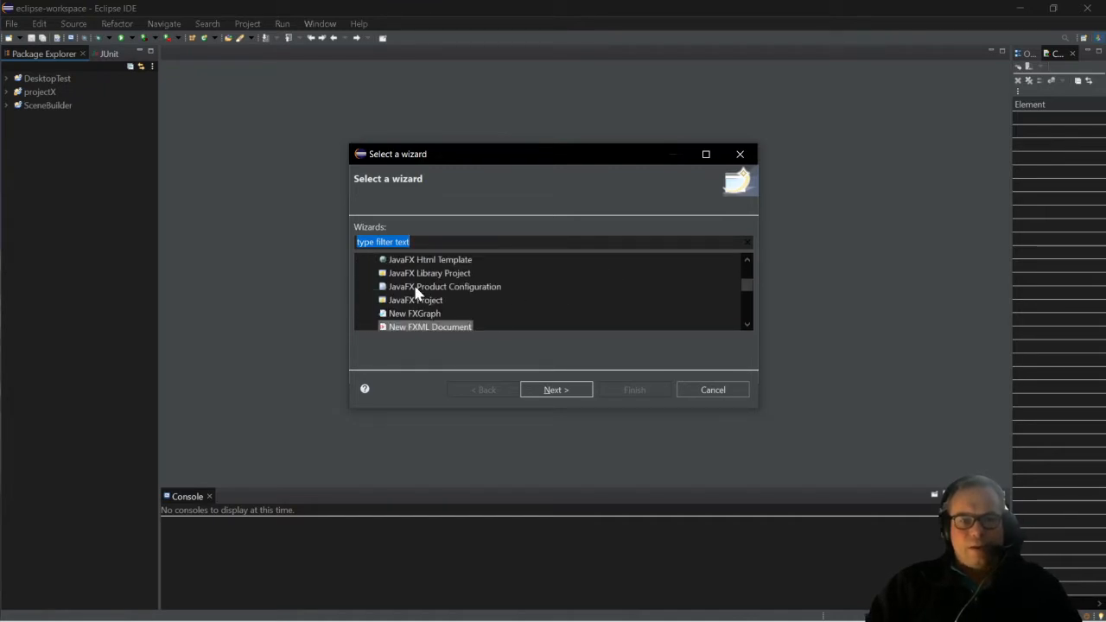
{"action": "scroll", "coordinate": [416, 289], "scroll_direction": "up", "scroll_amount": 1}
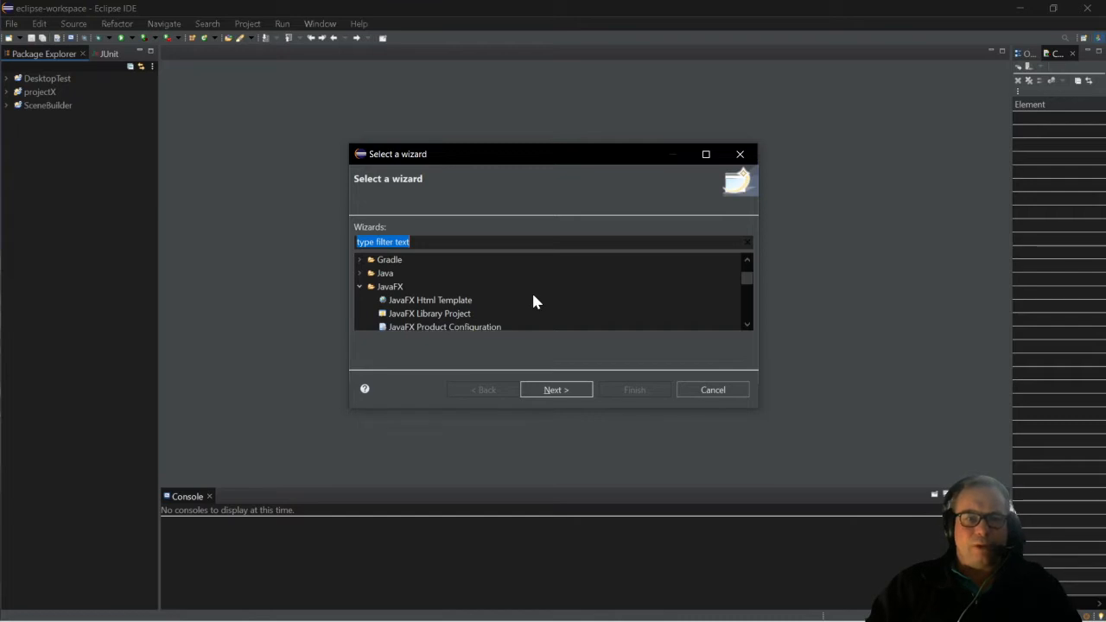
{"action": "scroll", "coordinate": [533, 302], "scroll_direction": "down", "scroll_amount": 1}
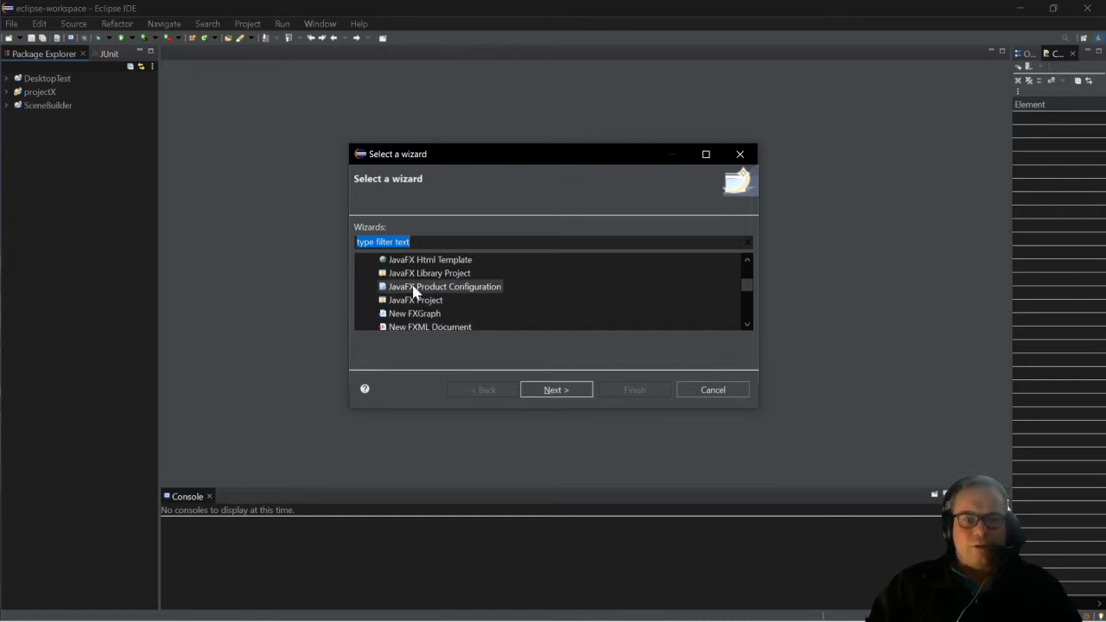
{"action": "left_click", "coordinate": [702, 390]}
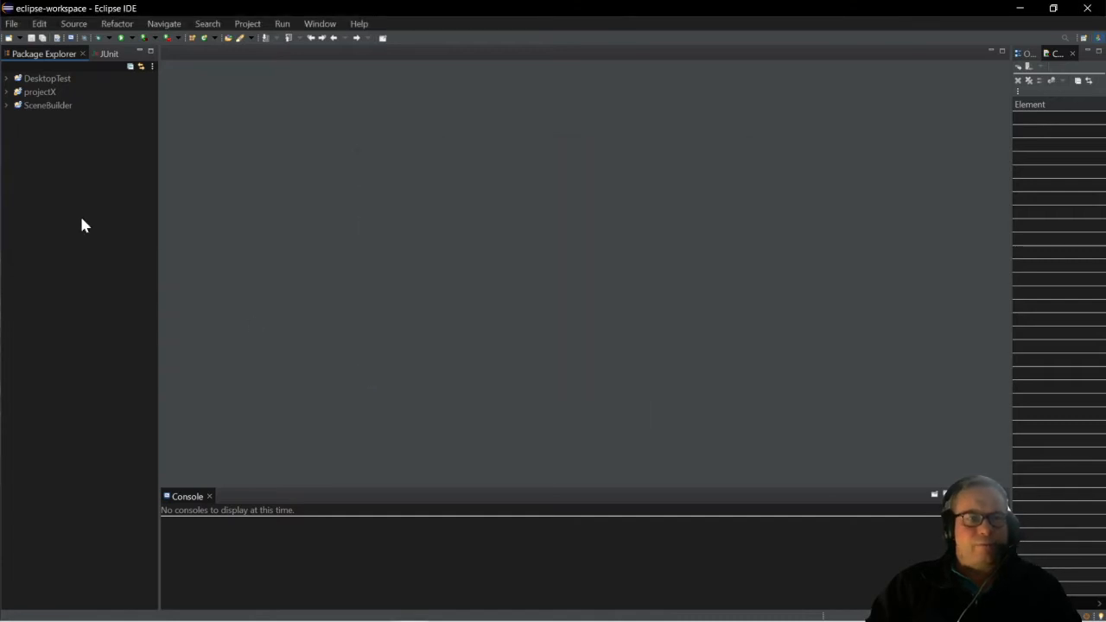
Start creating a new project with the JavaFX Project wizard.
{"action": "left_click", "coordinate": [12, 26]}
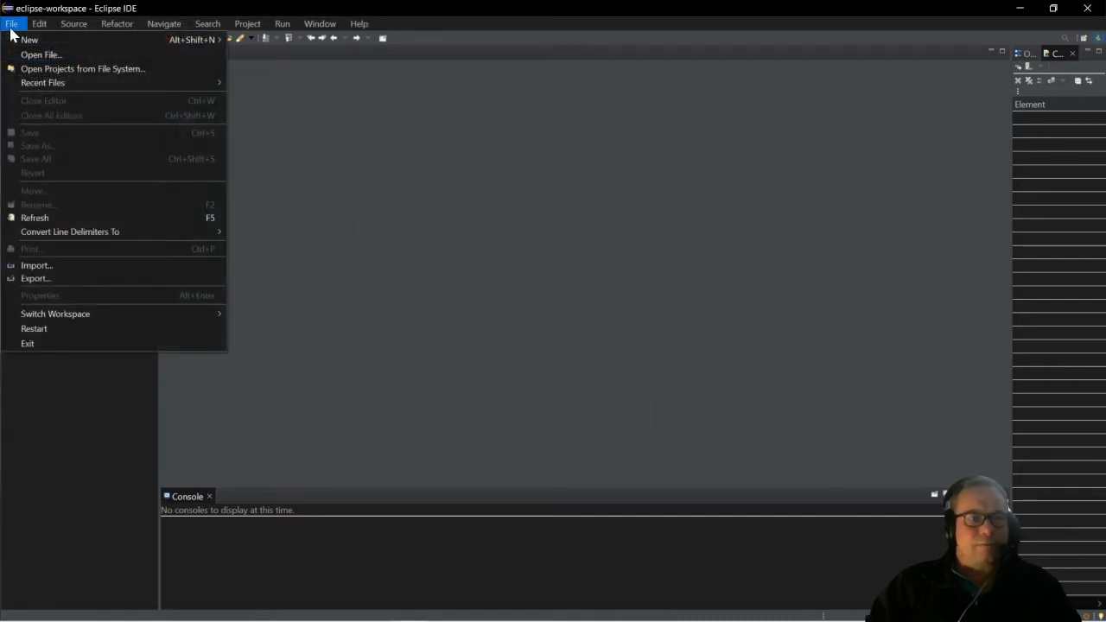
{"action": "mouse_move", "coordinate": [39, 41]}
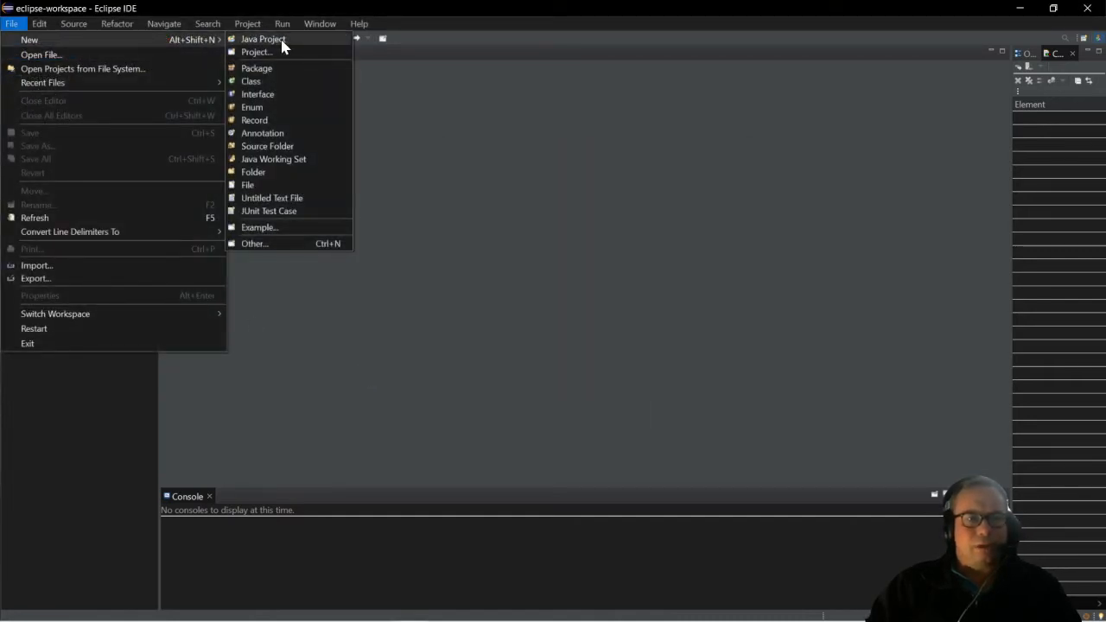
{"action": "left_click", "coordinate": [257, 243]}
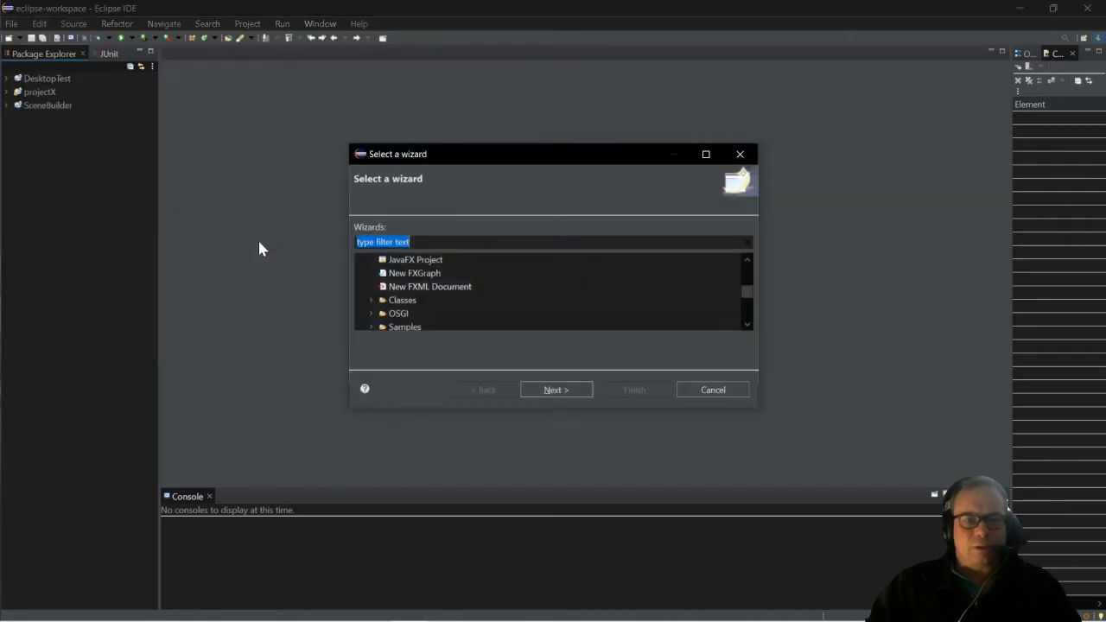
{"action": "scroll", "coordinate": [538, 294], "scroll_direction": "up", "scroll_amount": 1}
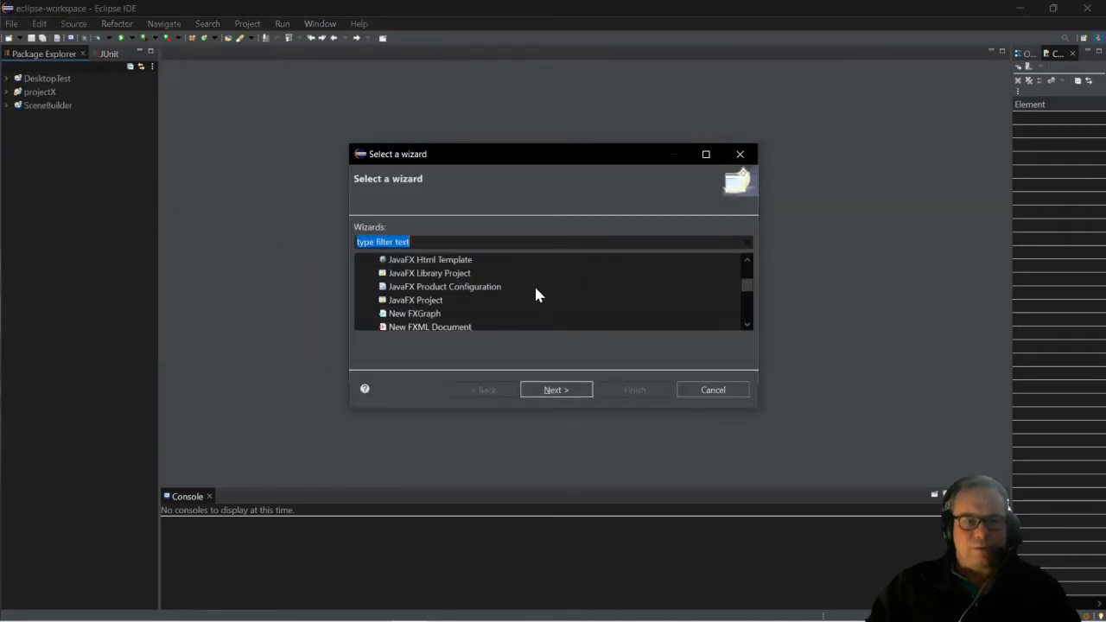
{"action": "scroll", "coordinate": [536, 295], "scroll_direction": "up", "scroll_amount": 1}
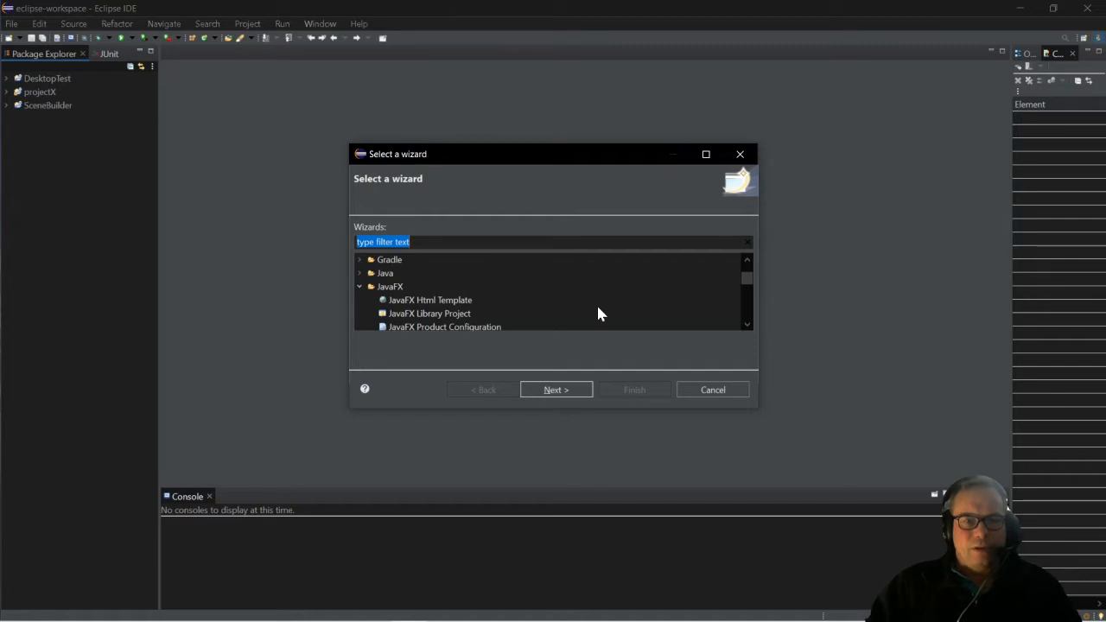
{"action": "left_click", "coordinate": [748, 325]}
{"action": "left_click", "coordinate": [747, 325]}
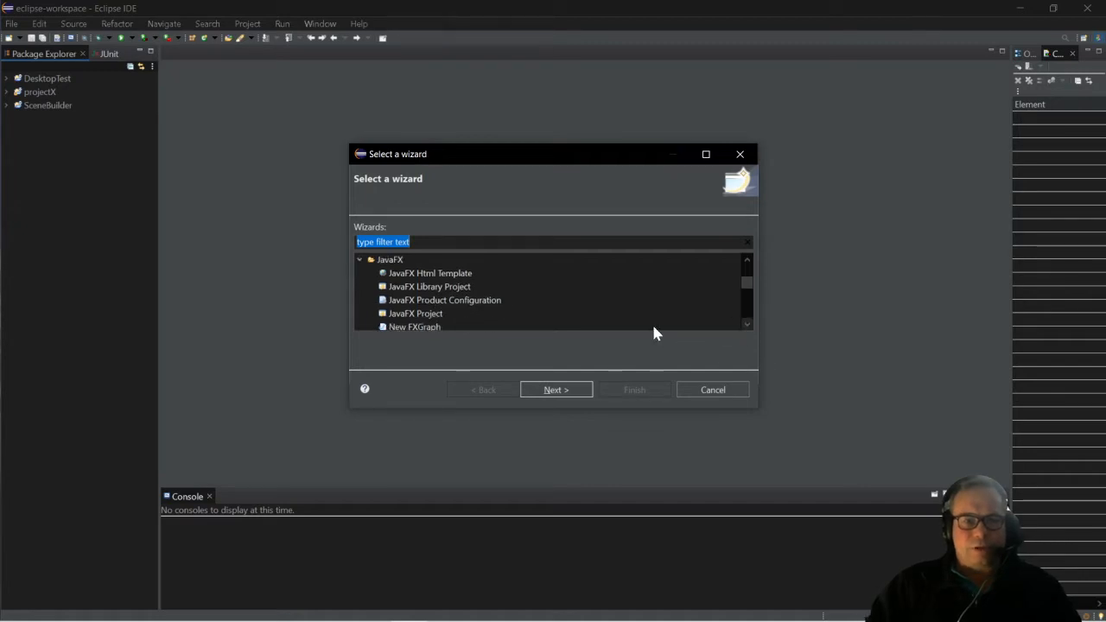
{"action": "left_click", "coordinate": [424, 315]}
{"action": "left_click", "coordinate": [593, 393]}
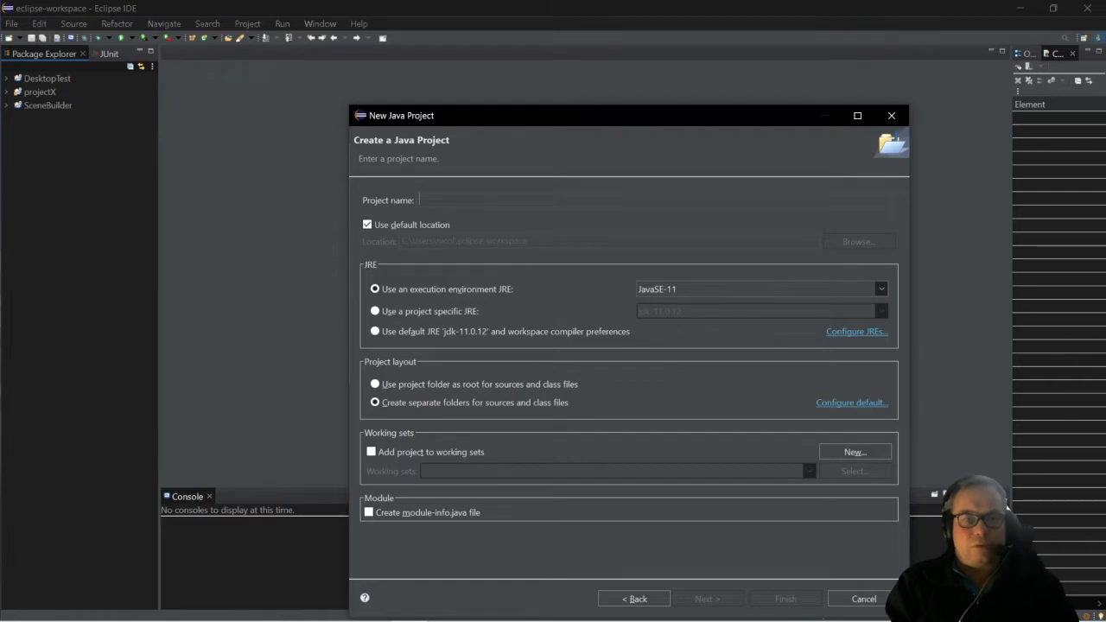
Name the project TwoScenes, keep the JavaSE-11 execution environment, and proceed to the Java build settings.
{"action": "type", "text": "T"}
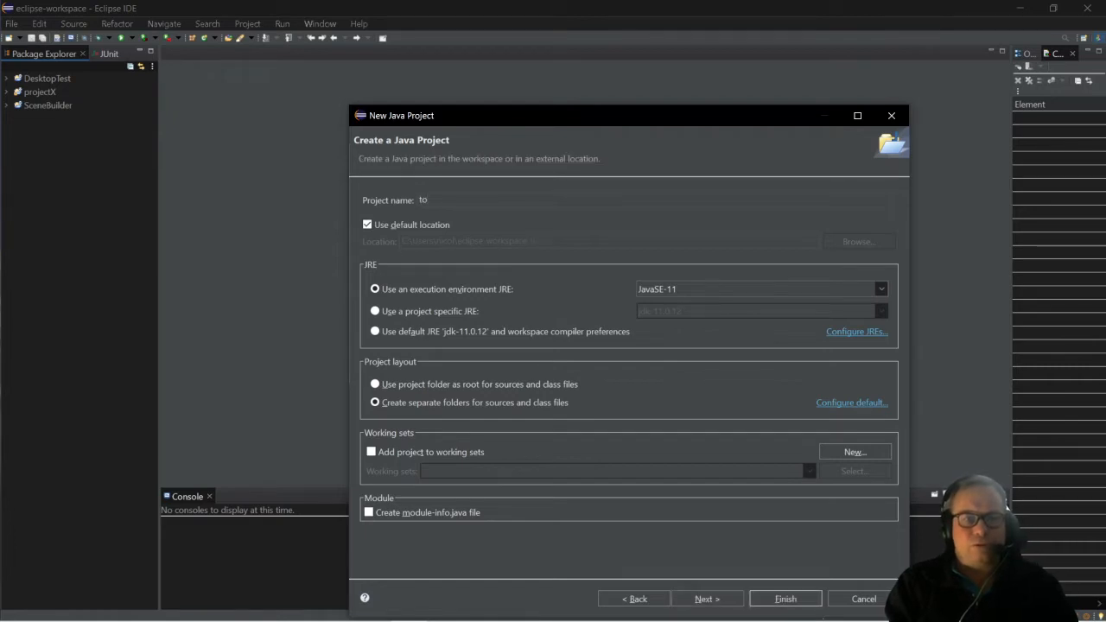
{"action": "key", "text": "BackSpace"}
{"action": "type", "text": "TwoS"}
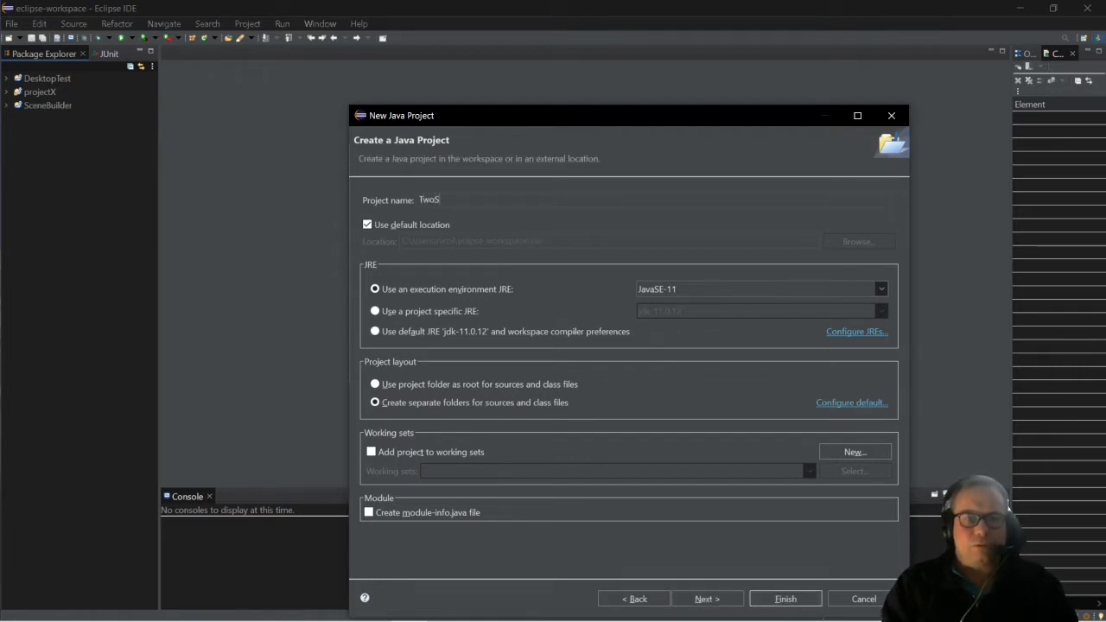
{"action": "type", "text": "cene"}
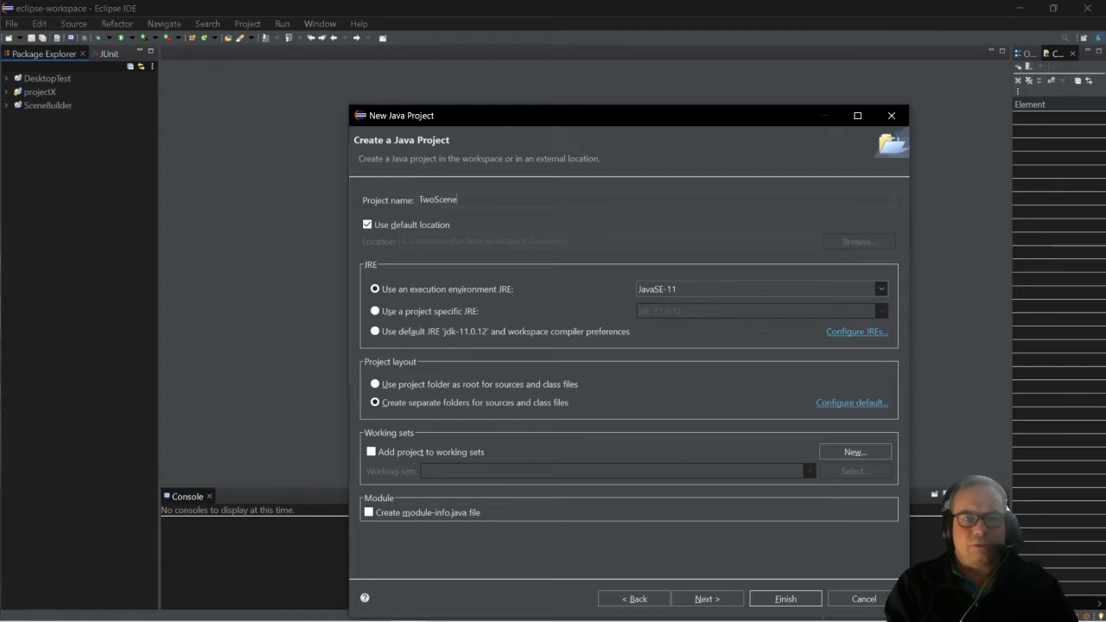
{"action": "type", "text": "s"}
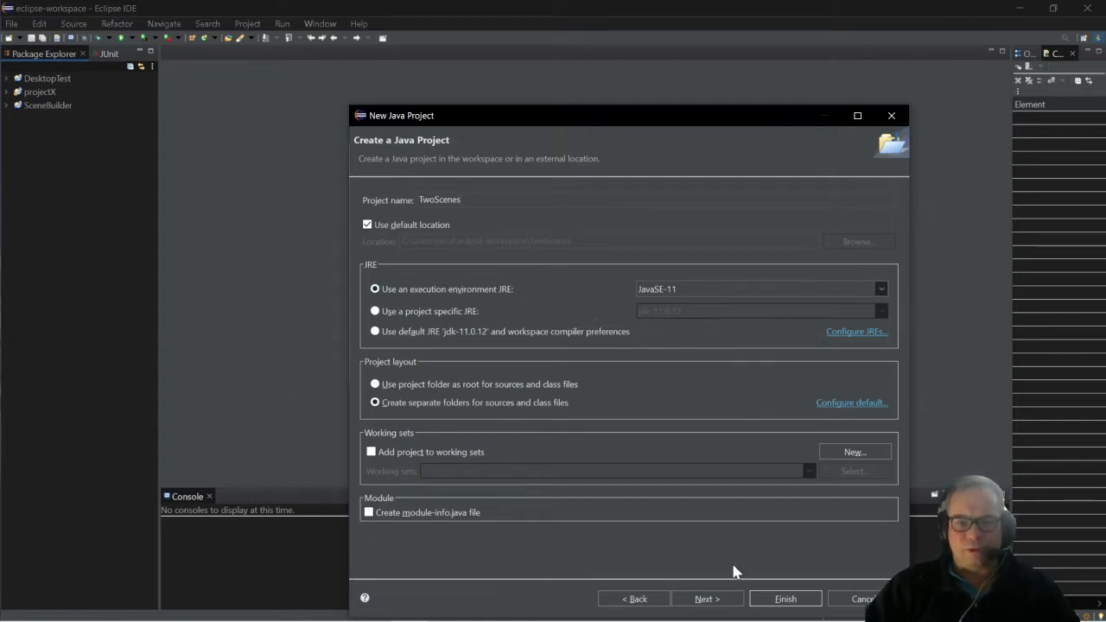
{"action": "left_click", "coordinate": [707, 598]}
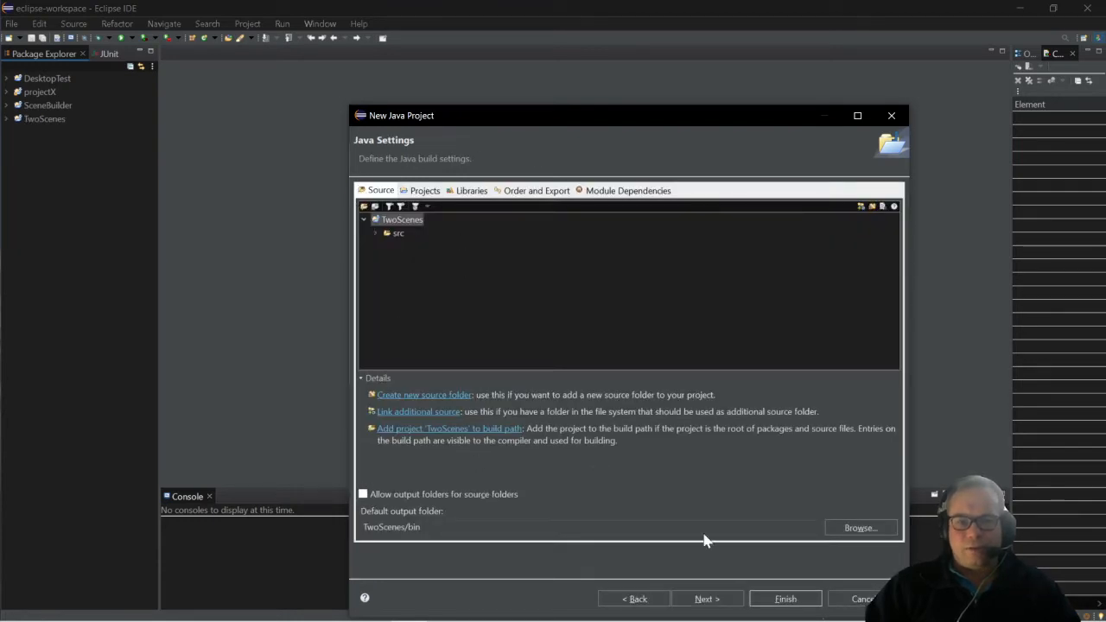
Set the declarative UI language to FXML and finish creating the project.
{"action": "left_click", "coordinate": [707, 599]}
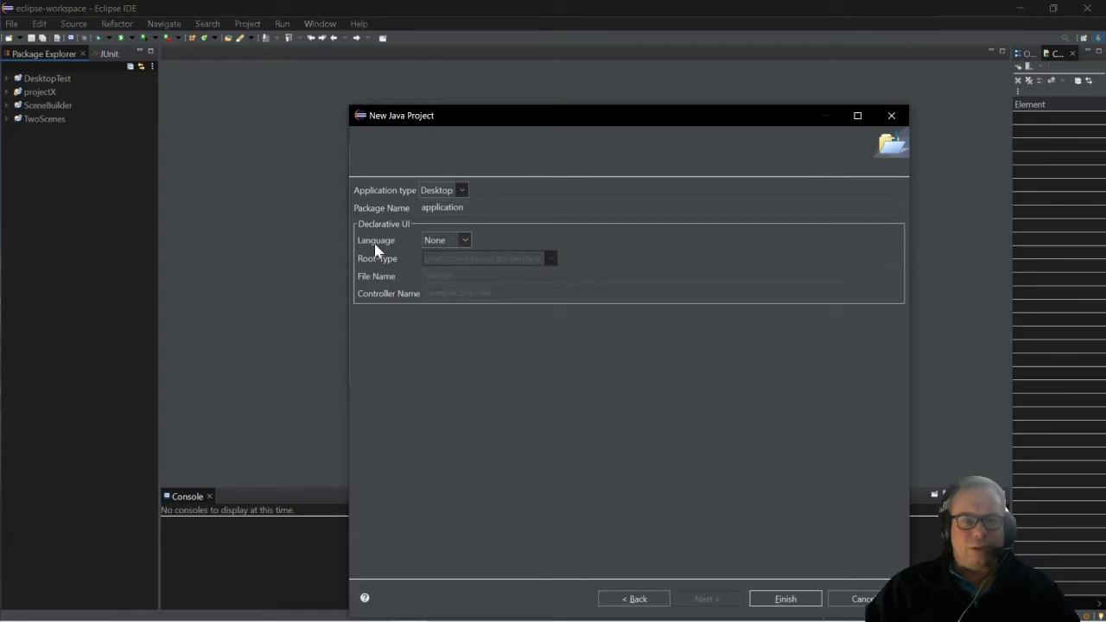
{"action": "left_click", "coordinate": [463, 241]}
{"action": "left_click", "coordinate": [455, 278]}
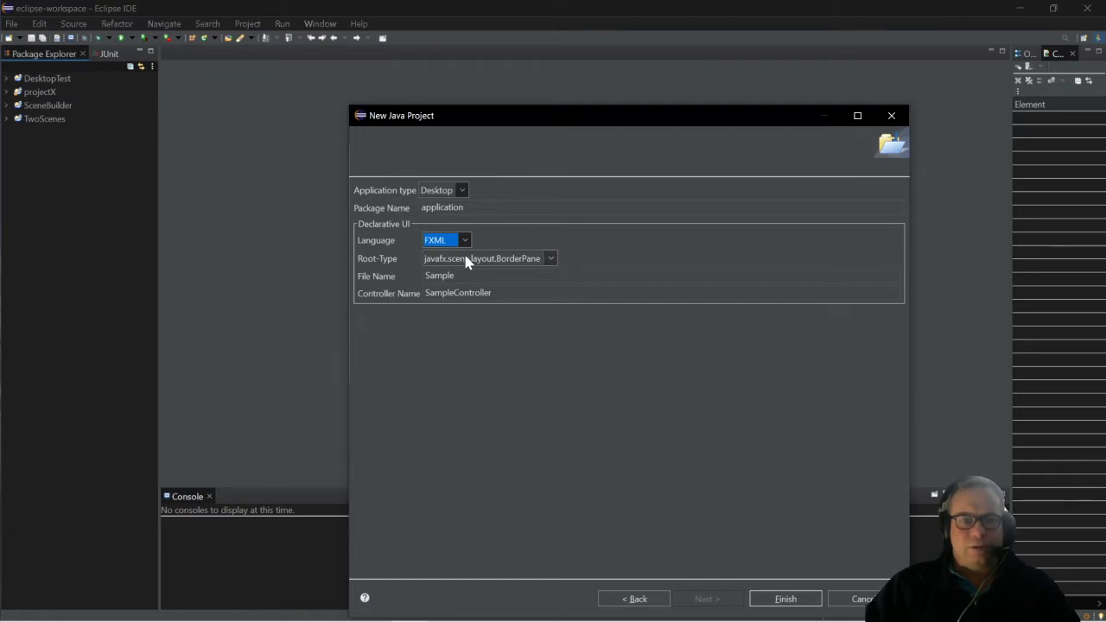
{"action": "left_click", "coordinate": [778, 598]}
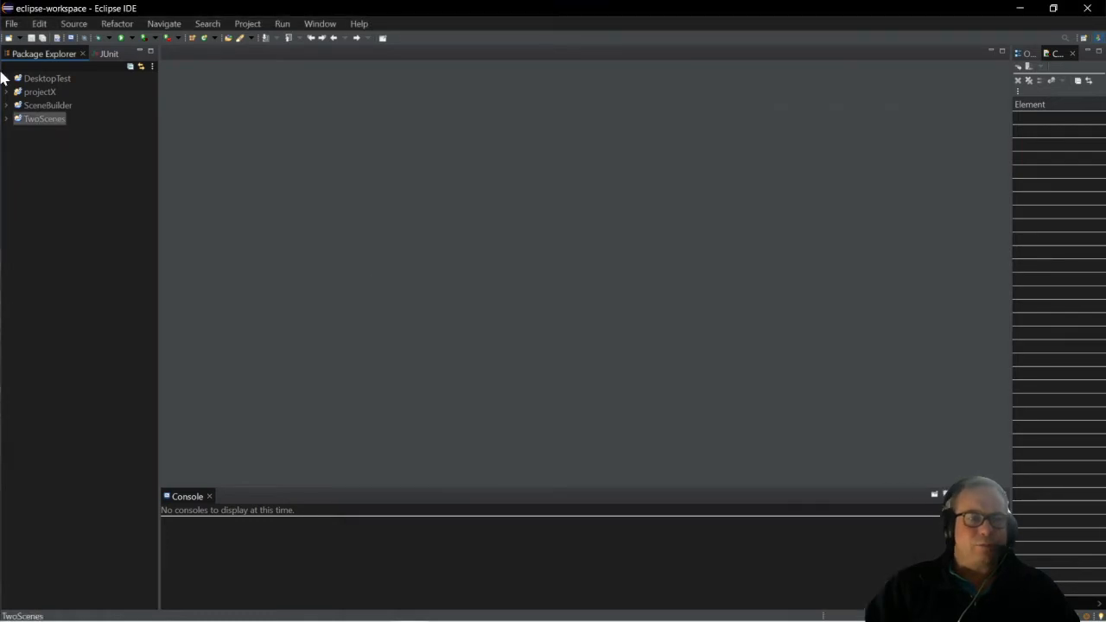
Open Main.java from the application package in the TwoScenes project's src folder.
{"action": "left_click", "coordinate": [6, 119]}
{"action": "left_click", "coordinate": [18, 132]}
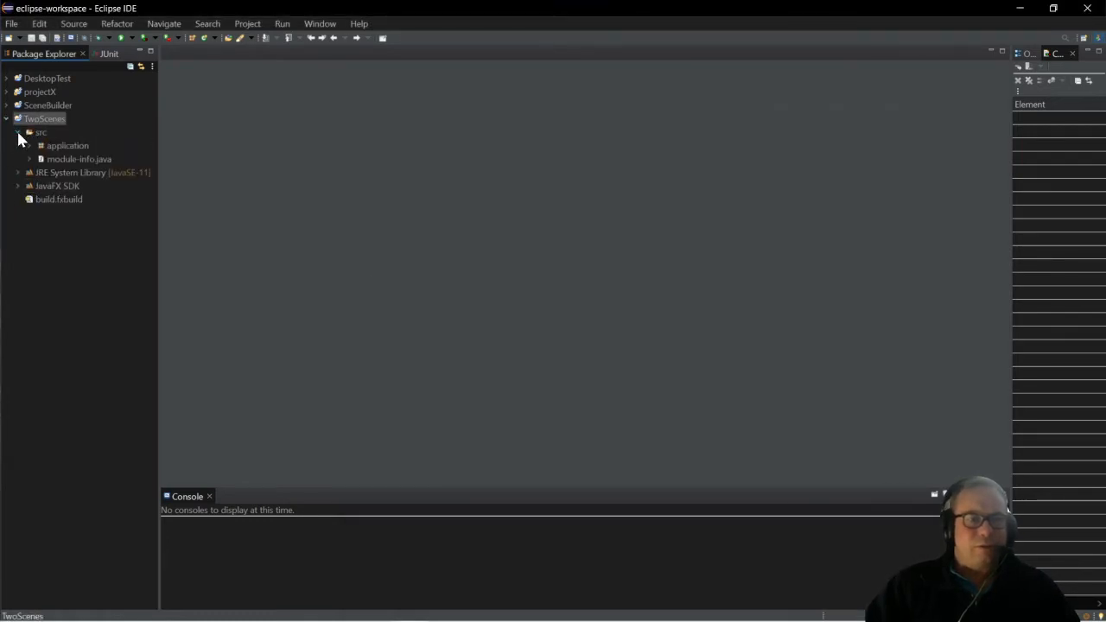
{"action": "left_click", "coordinate": [30, 146]}
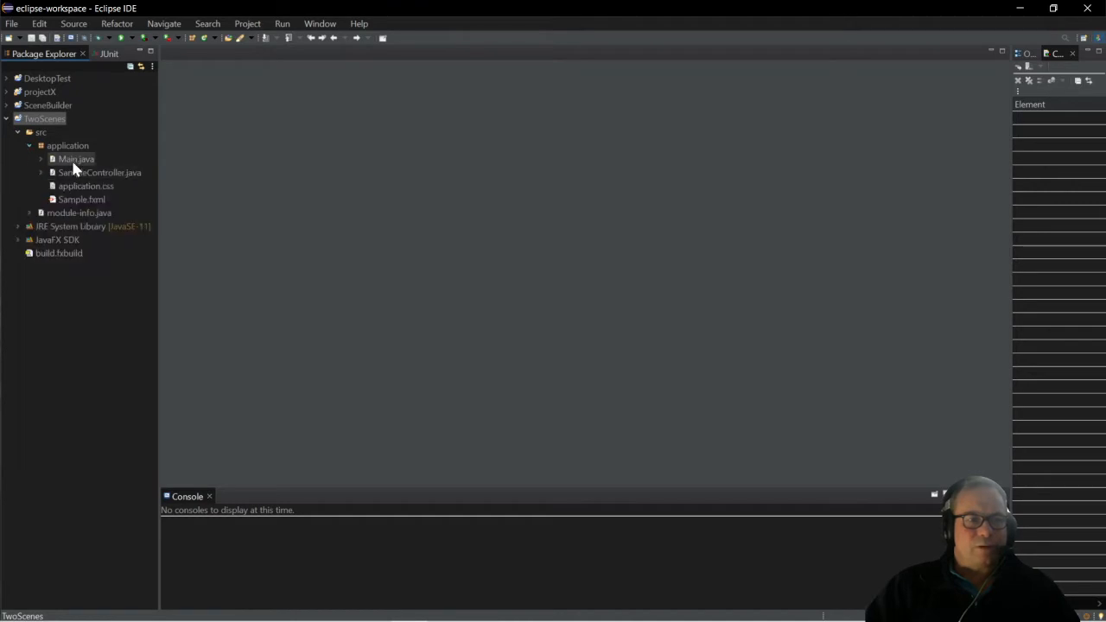
{"action": "double_click", "coordinate": [73, 161]}
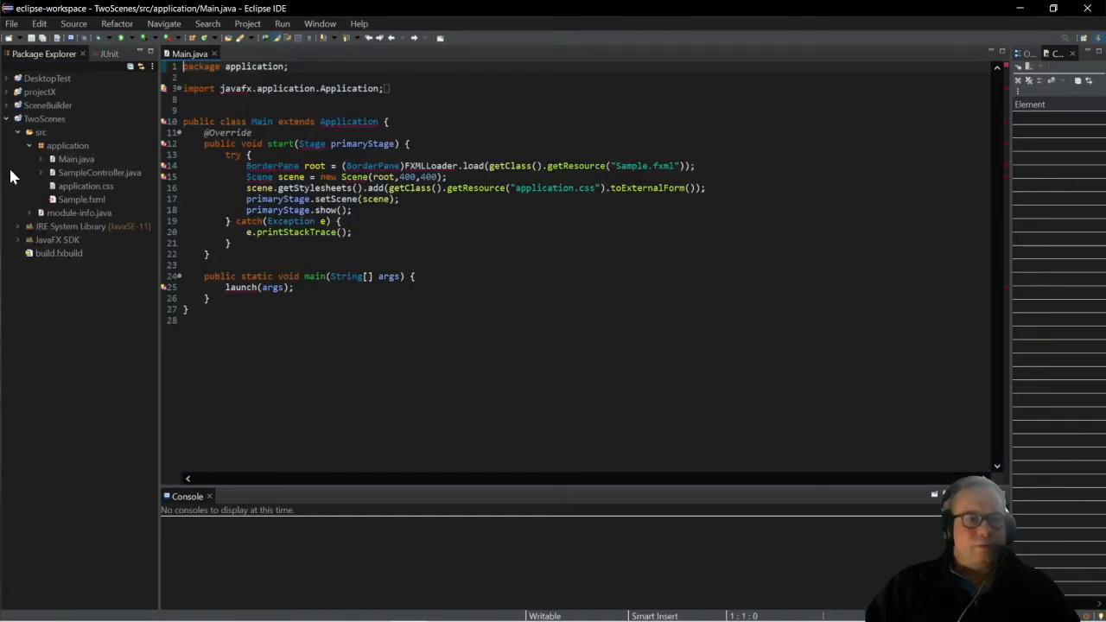
Add the external JavaFX JARs from the javafx-sdk-18.0.1 lib folder to the TwoScenes project's modulepath and apply the change.
{"action": "right_click", "coordinate": [38, 119]}
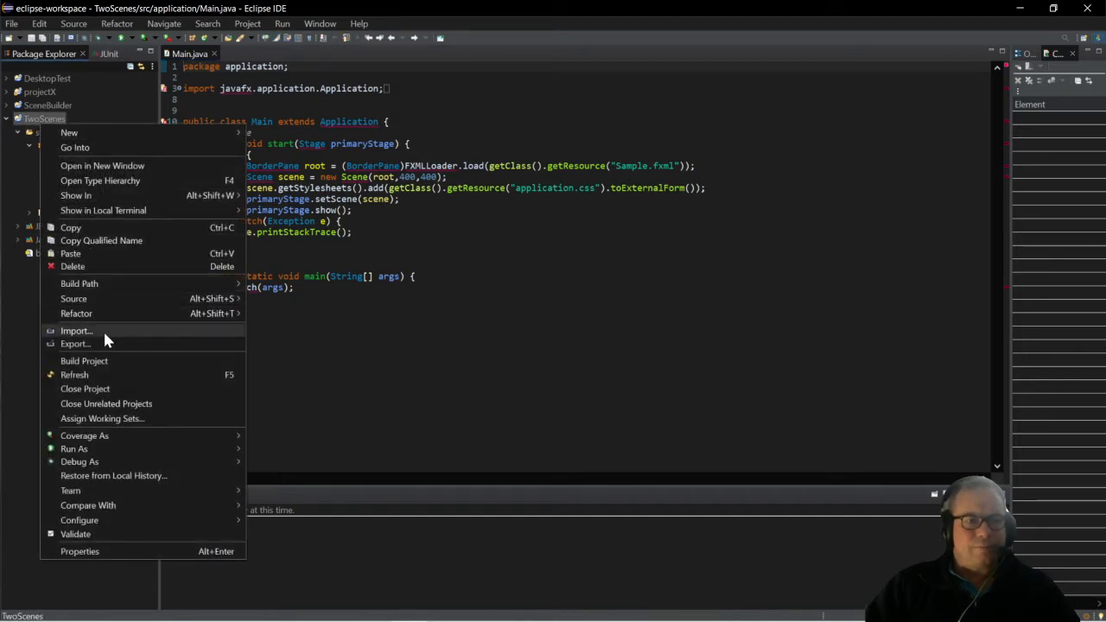
{"action": "mouse_move", "coordinate": [133, 283]}
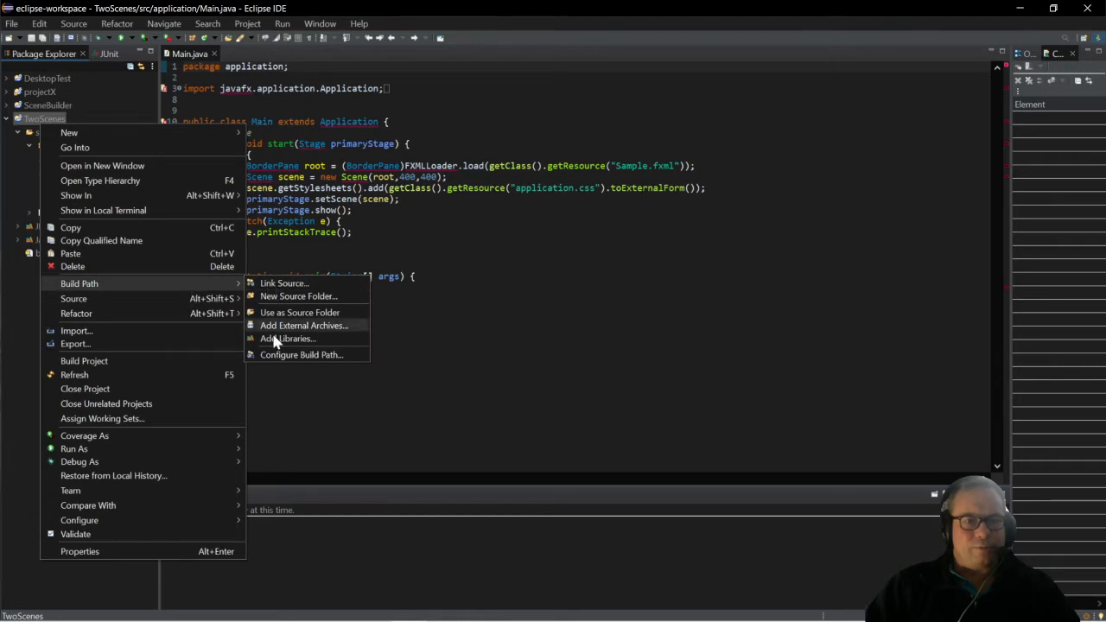
{"action": "left_click", "coordinate": [279, 354]}
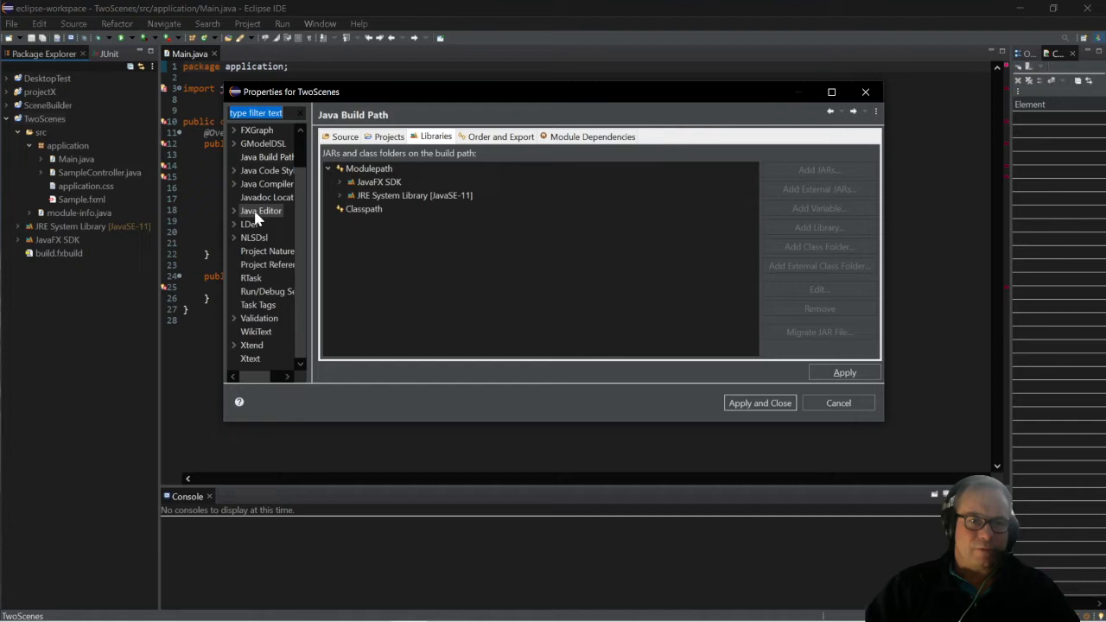
{"action": "left_click", "coordinate": [397, 153]}
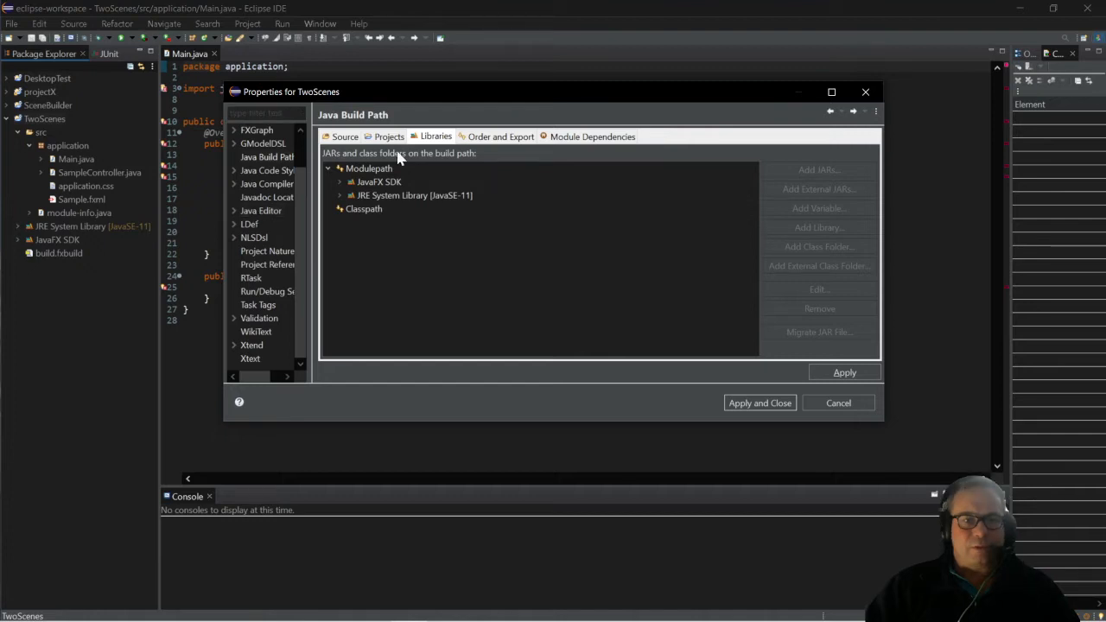
{"action": "left_click", "coordinate": [369, 169]}
{"action": "left_click", "coordinate": [817, 189]}
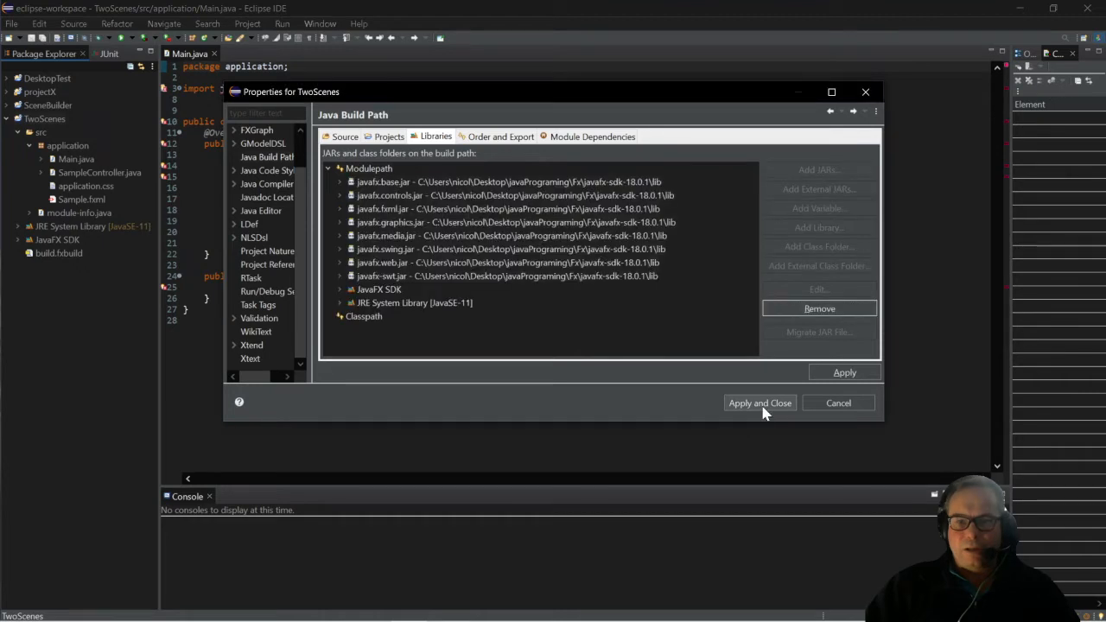
{"action": "left_click", "coordinate": [762, 405]}
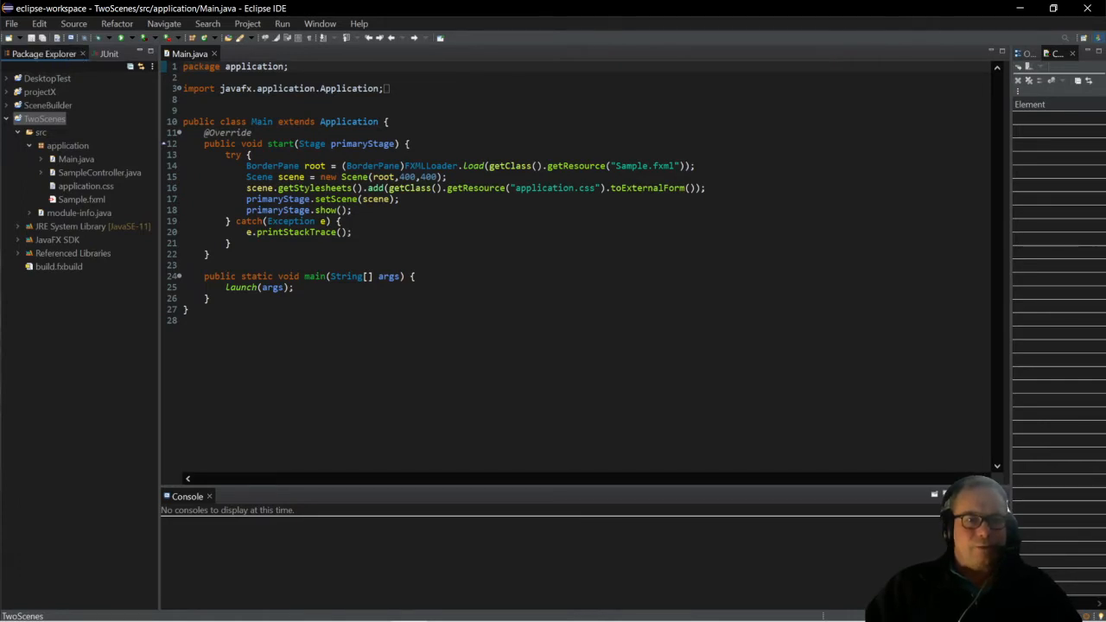
Add a primaryStage.setTitle("Scene One"); statement between the setScene and show calls in Main.java.
{"action": "left_click", "coordinate": [401, 199]}
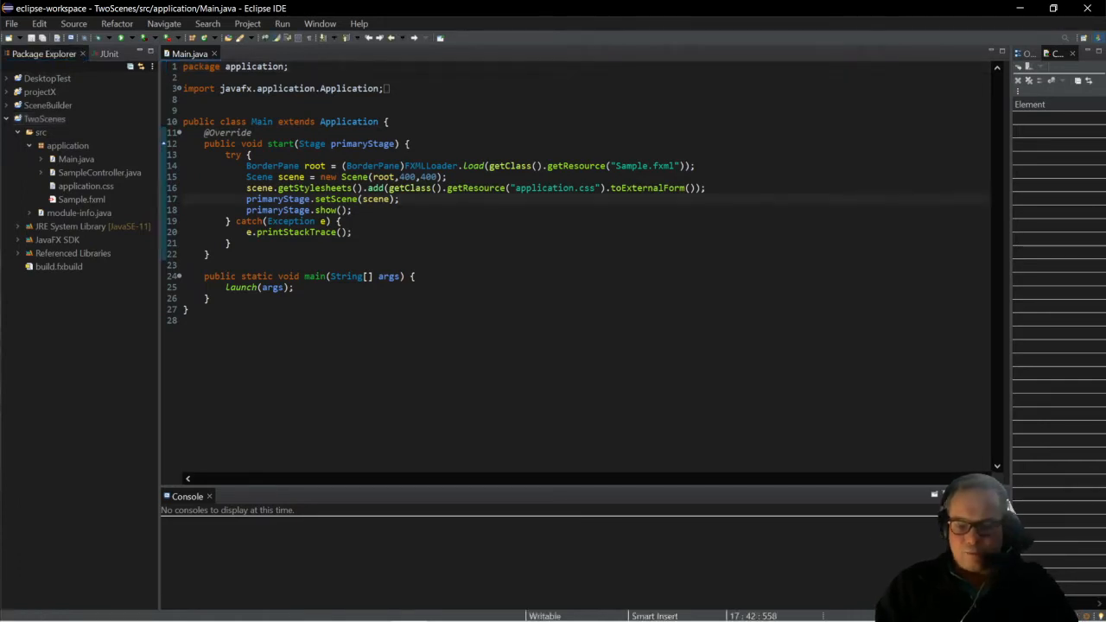
{"action": "key", "text": "Return"}
{"action": "type", "text": "pri"}
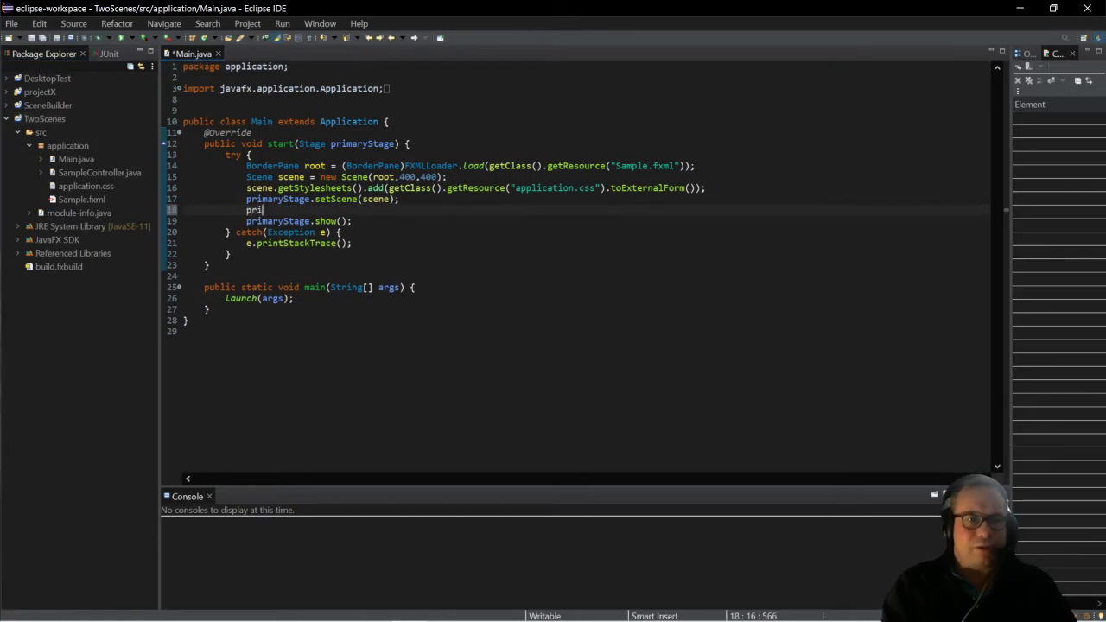
{"action": "type", "text": "maryStage"}
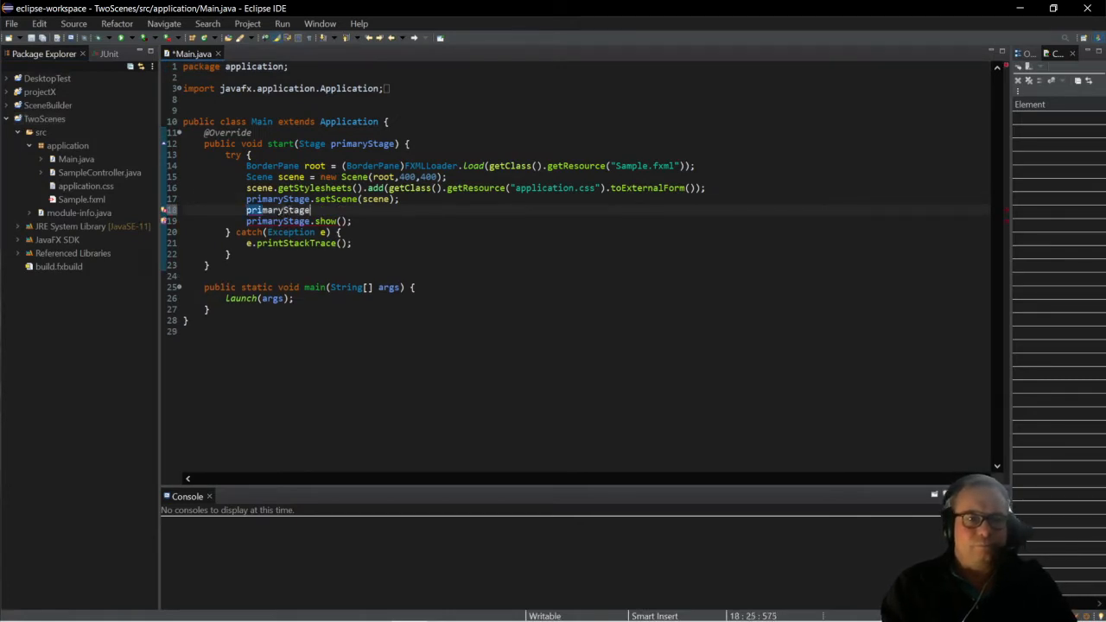
{"action": "type", "text": ".setT"}
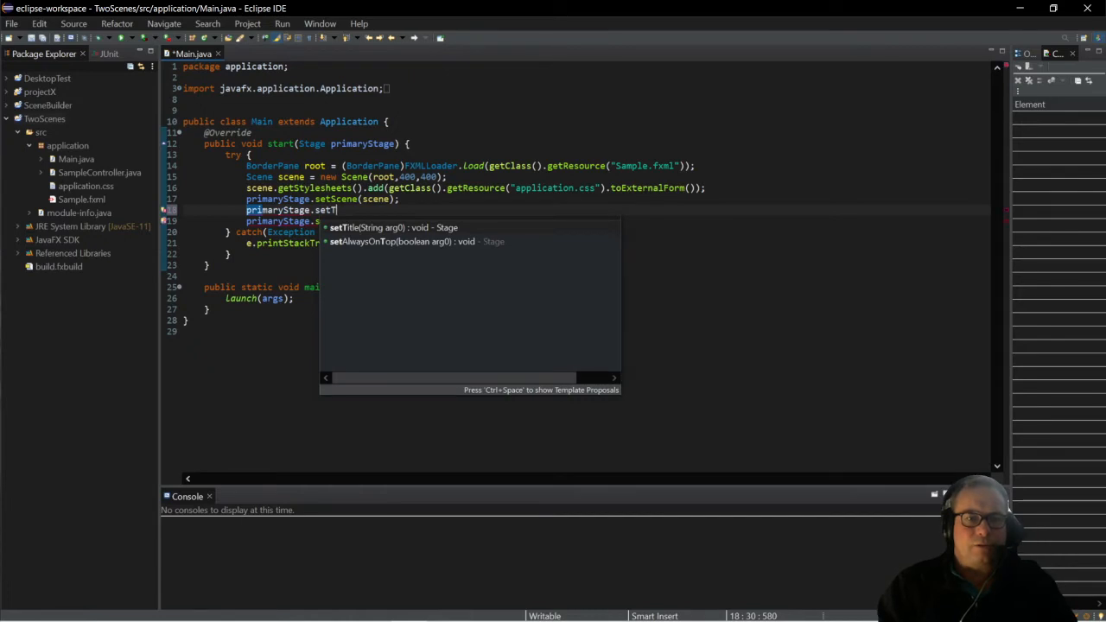
{"action": "key", "text": "Return"}
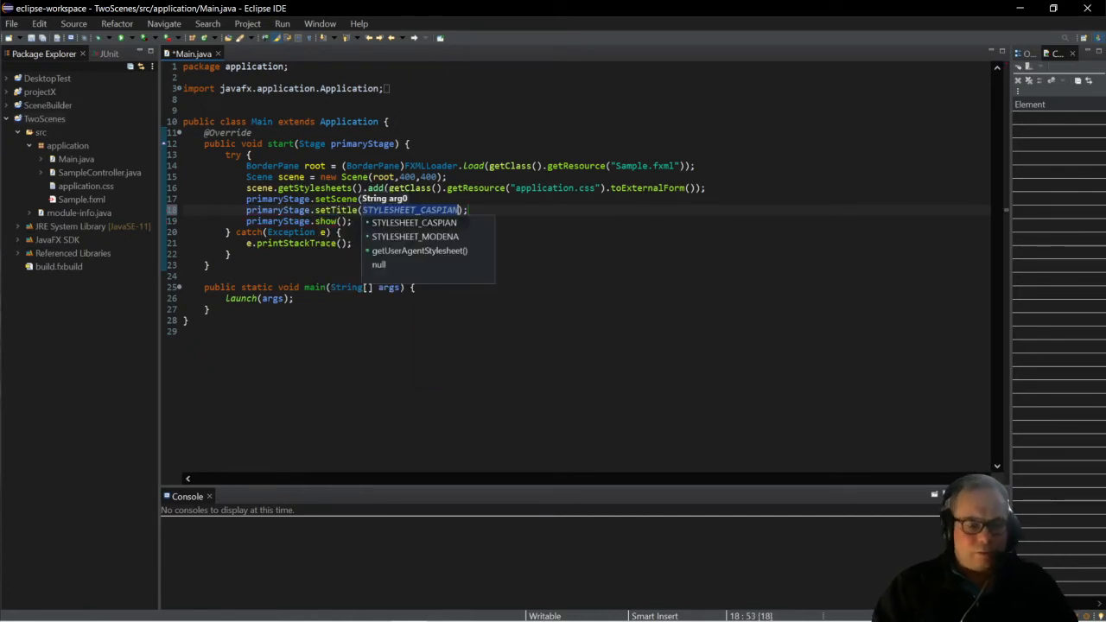
{"action": "type", "text": "\""}
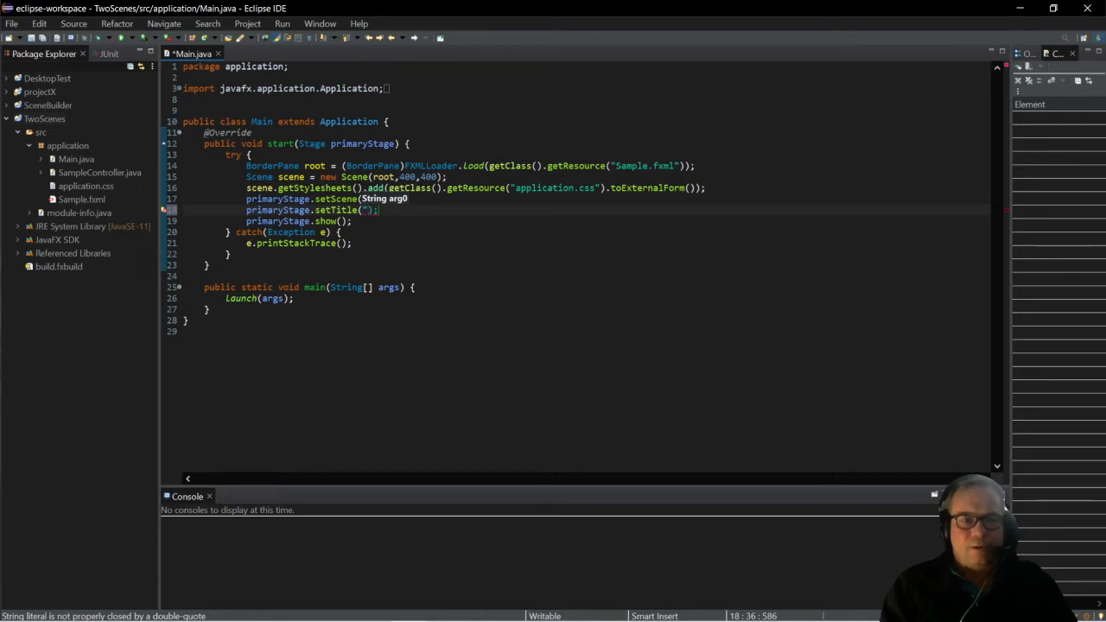
{"action": "type", "text": "Scene"}
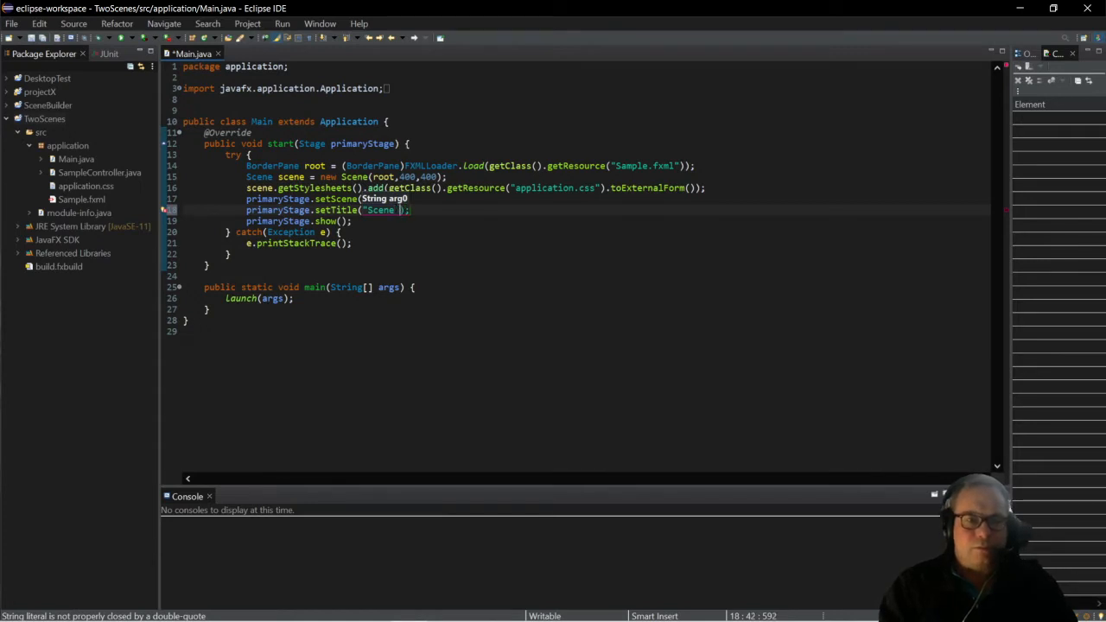
{"action": "type", "text": "One"}
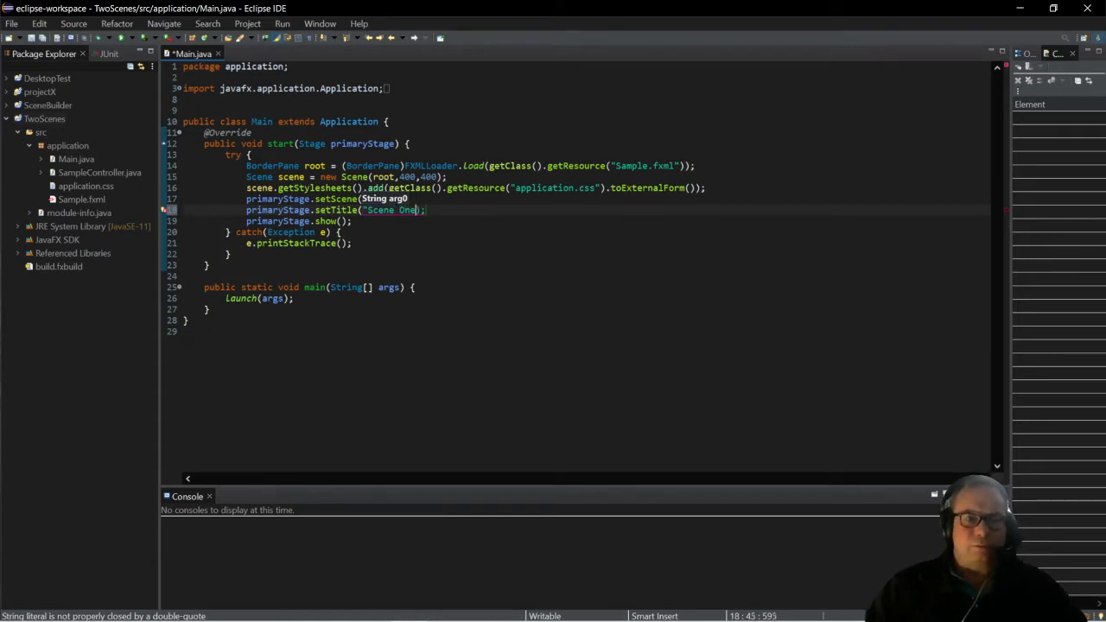
{"action": "type", "text": "\""}
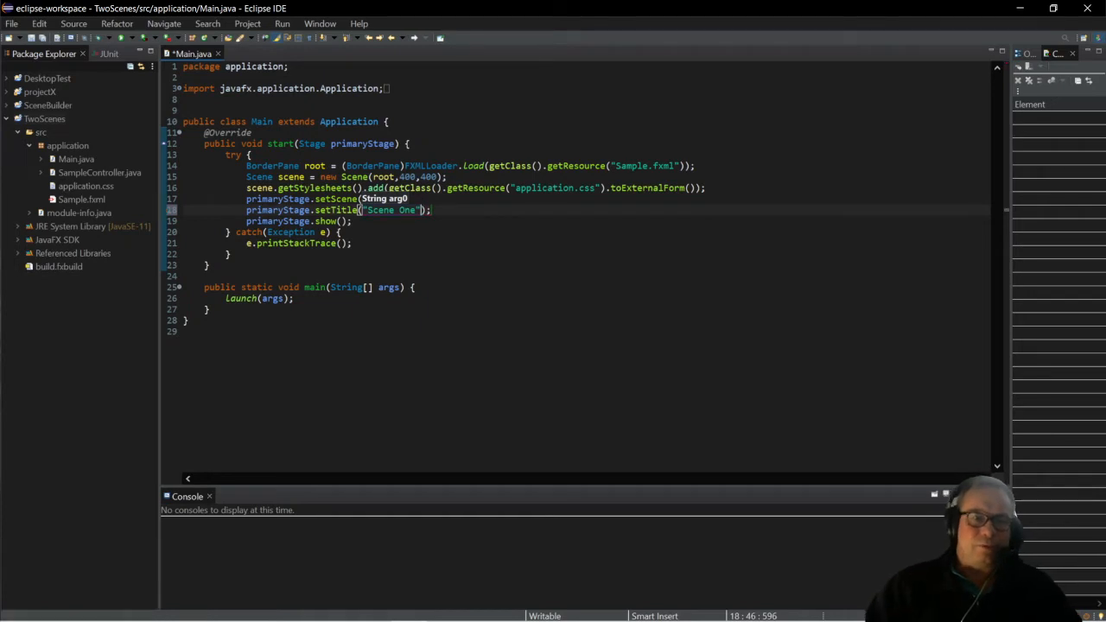
{"action": "left_click", "coordinate": [342, 233]}
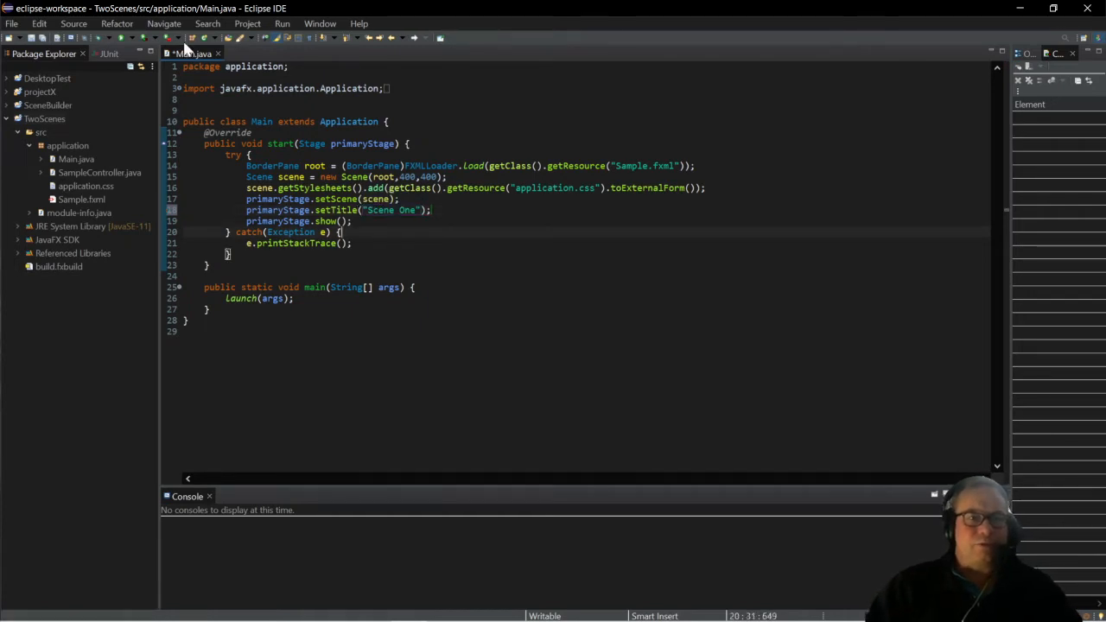
Open Sample.fxml in the editor, view its layout in SceneBuilder, and close SceneBuilder again.
{"action": "left_click", "coordinate": [73, 200]}
{"action": "double_click", "coordinate": [72, 202]}
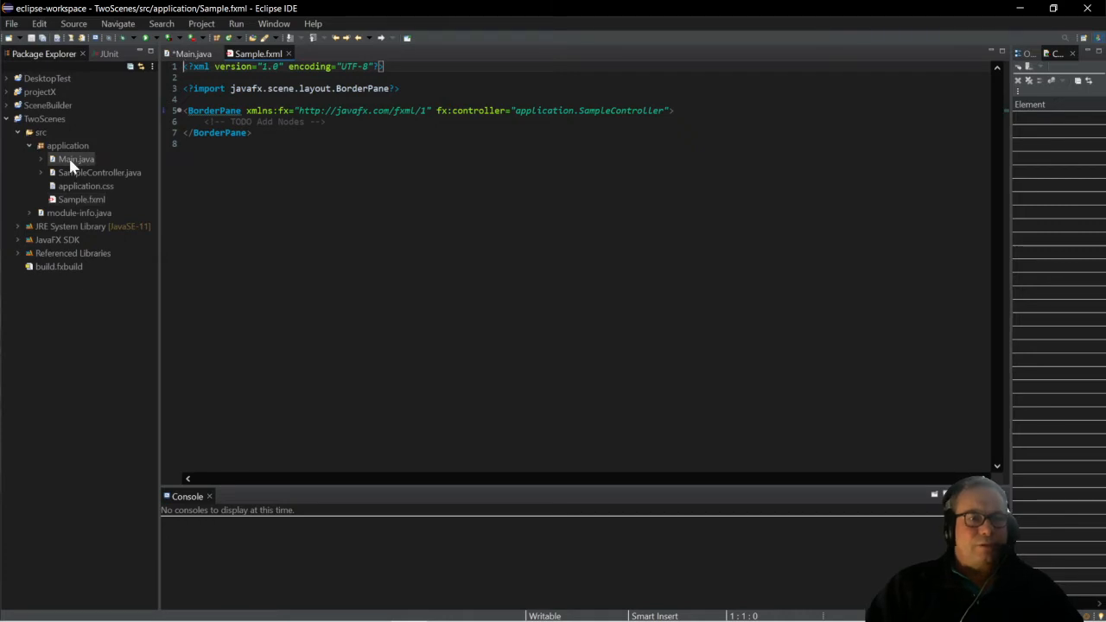
{"action": "right_click", "coordinate": [82, 200]}
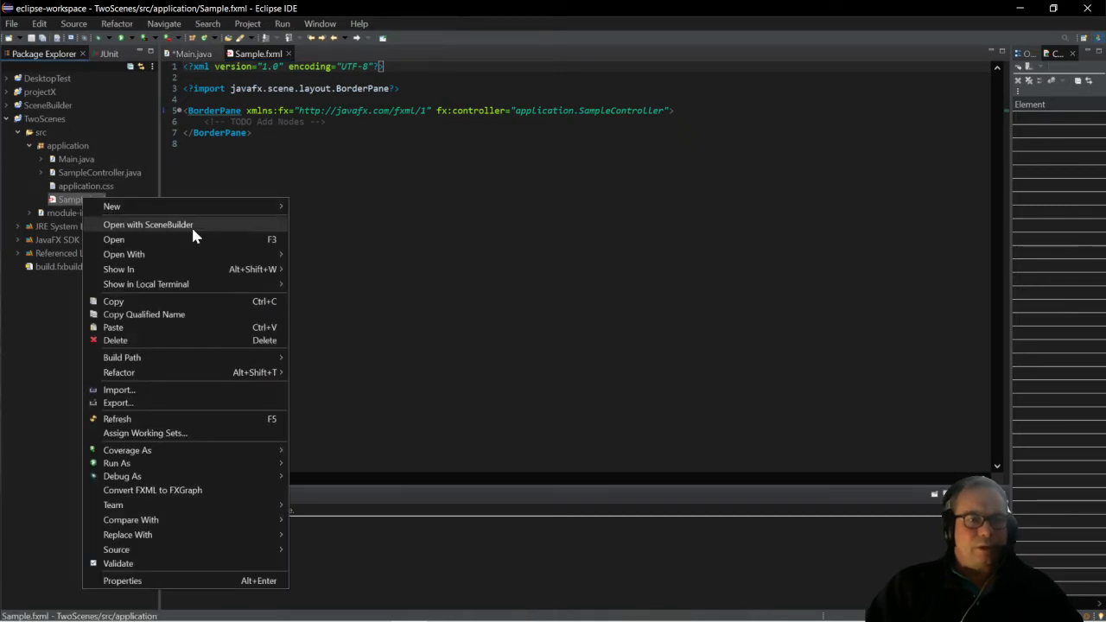
{"action": "mouse_move", "coordinate": [197, 269]}
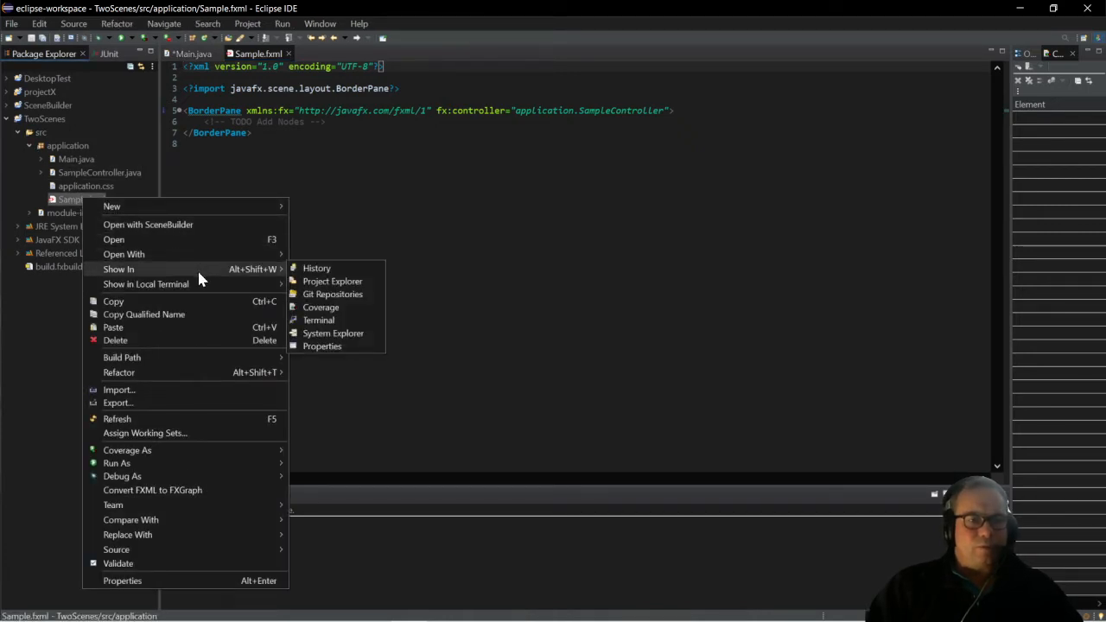
{"action": "left_click", "coordinate": [193, 223]}
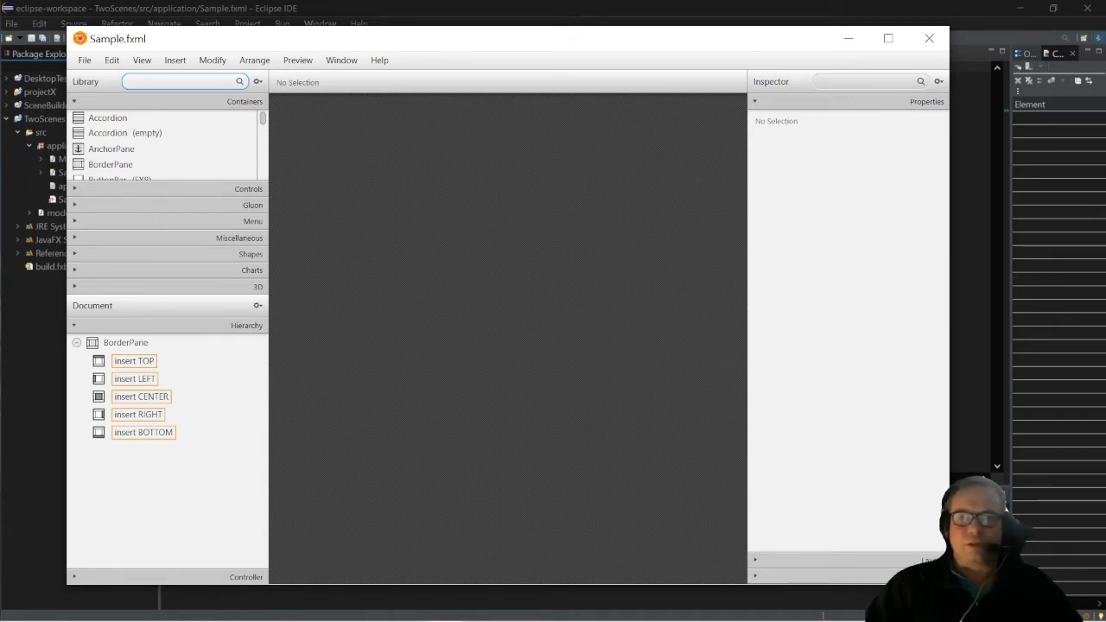
{"action": "left_click", "coordinate": [927, 39]}
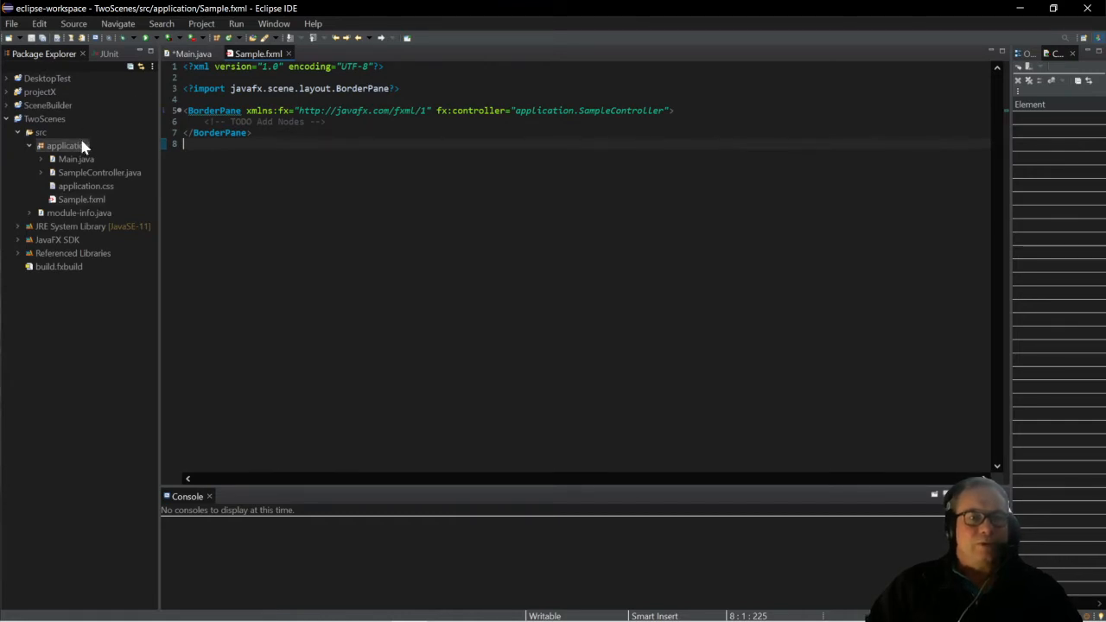
Create a new FXML document named Scene2 in the application package with AnchorPane as its root element.
{"action": "right_click", "coordinate": [58, 148]}
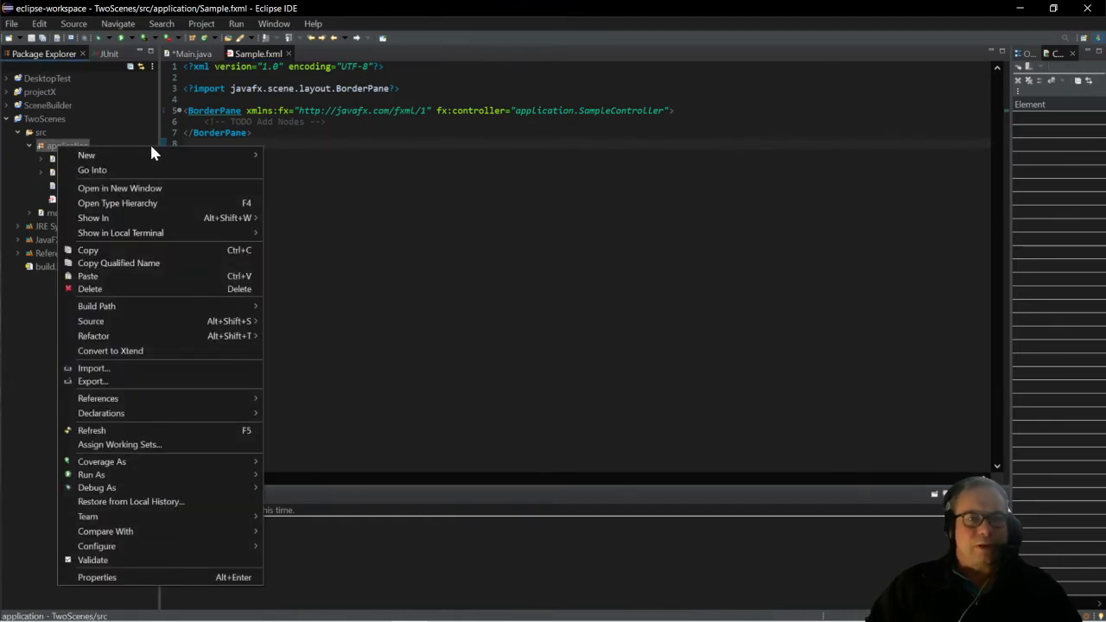
{"action": "mouse_move", "coordinate": [153, 154]}
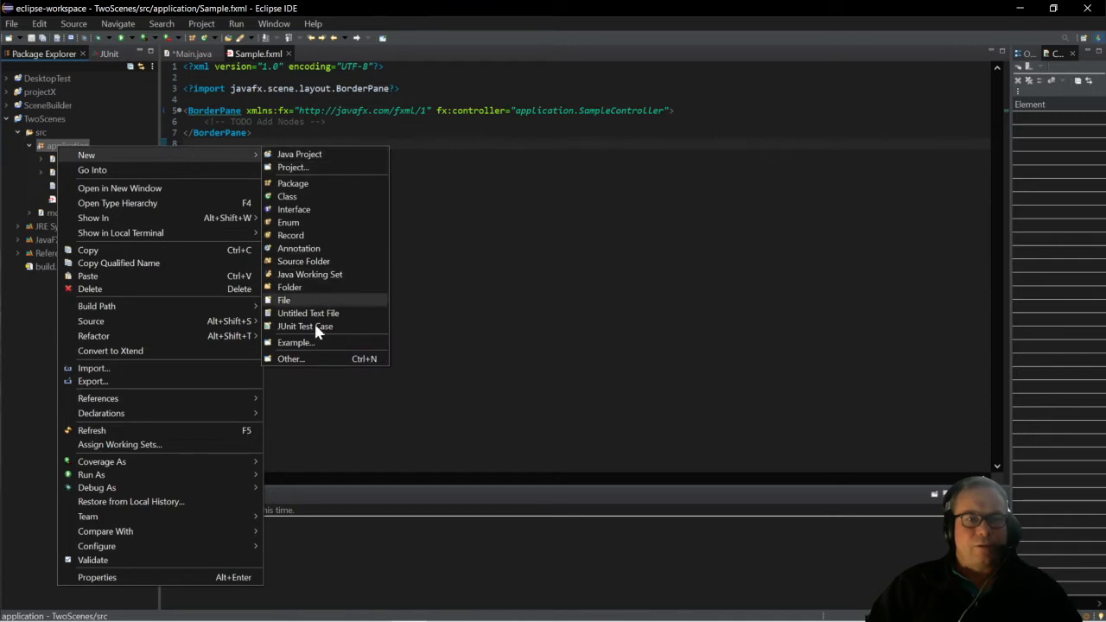
{"action": "left_click", "coordinate": [312, 357]}
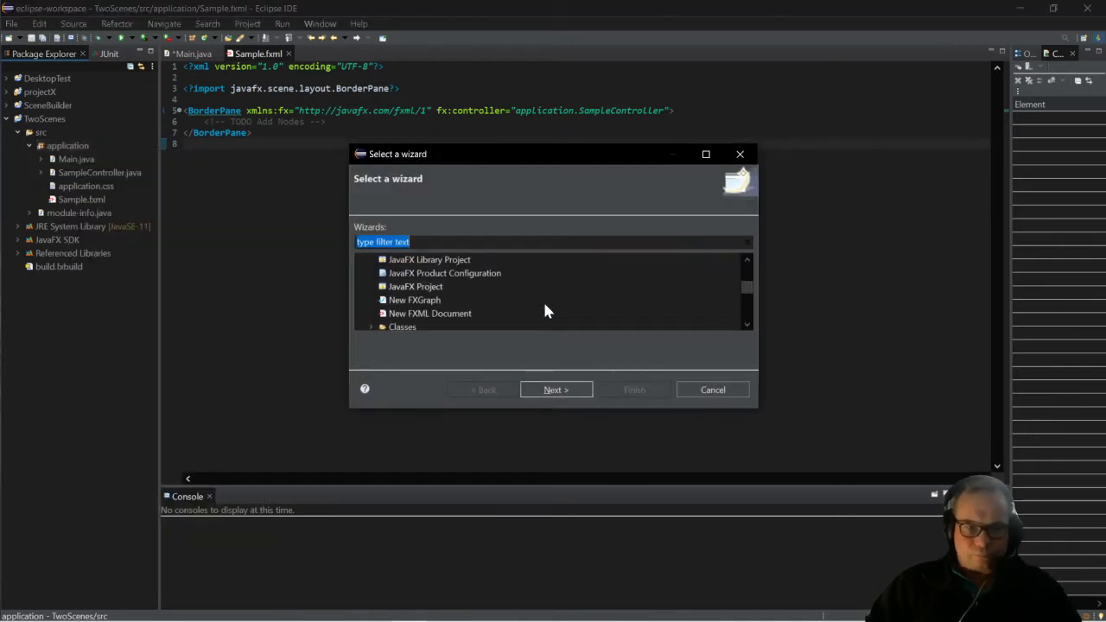
{"action": "left_click", "coordinate": [437, 314]}
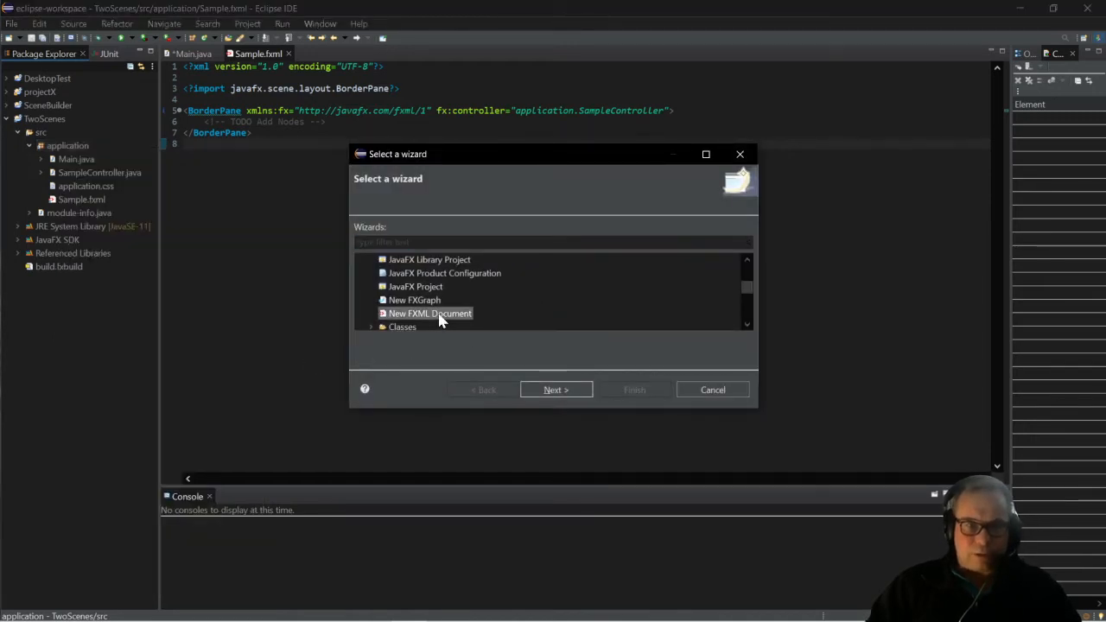
{"action": "scroll", "coordinate": [545, 298], "scroll_direction": "up", "scroll_amount": 1}
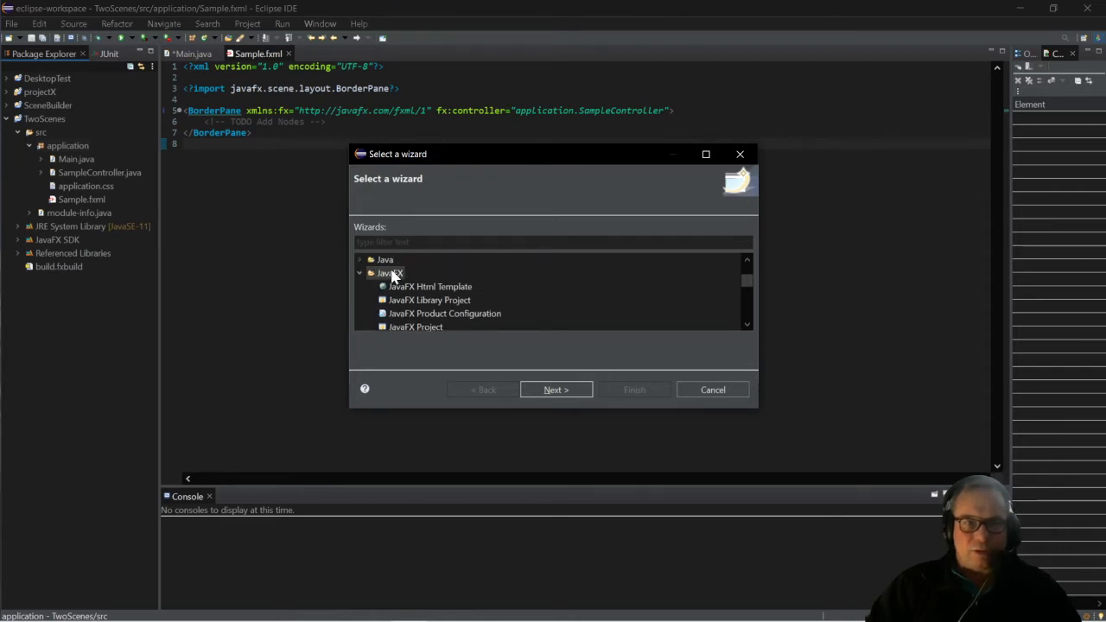
{"action": "scroll", "coordinate": [480, 303], "scroll_direction": "down", "scroll_amount": 1}
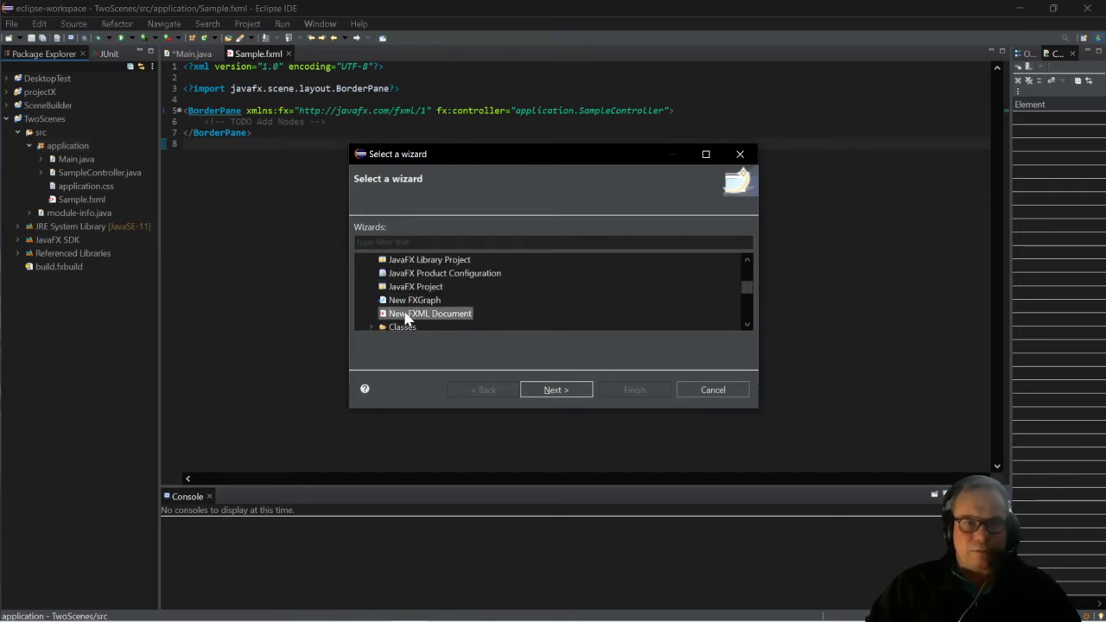
{"action": "left_click", "coordinate": [571, 390]}
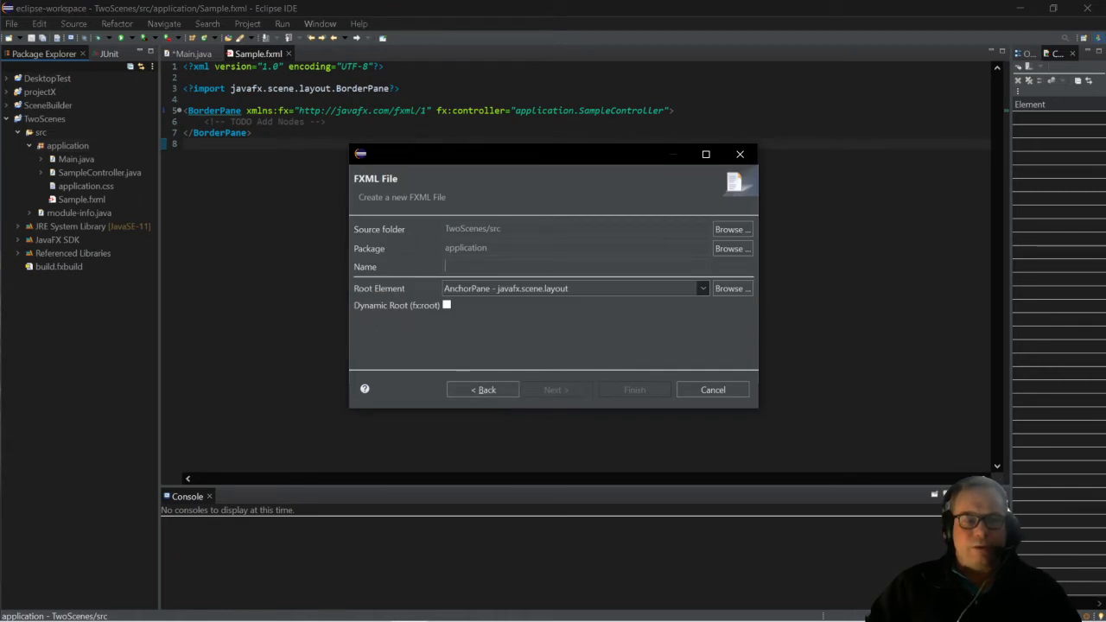
{"action": "type", "text": "Scene2"}
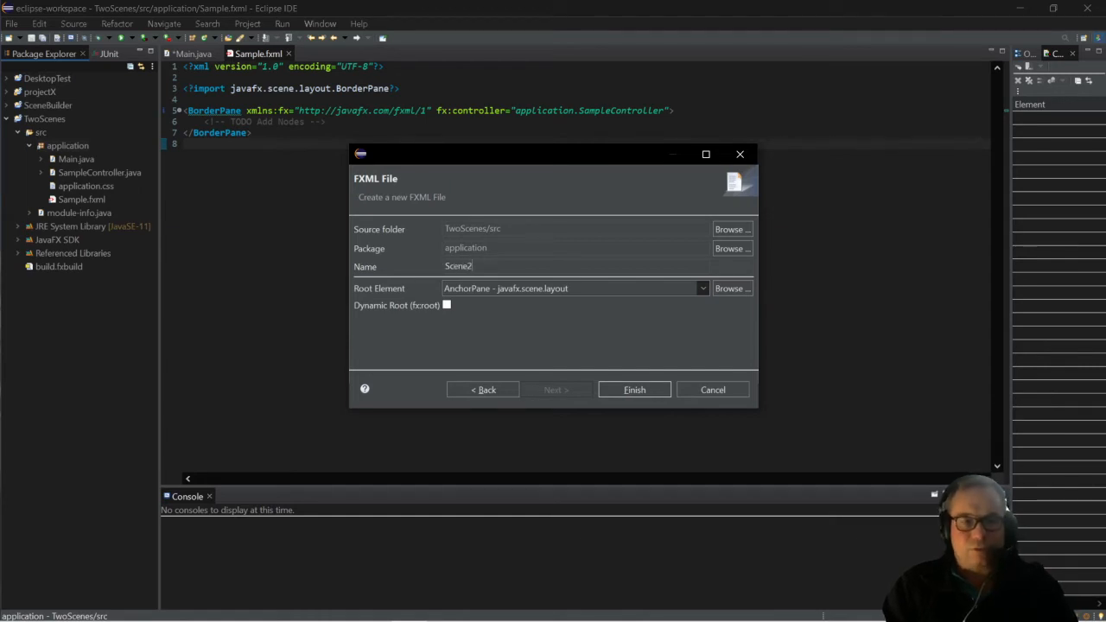
{"action": "left_click", "coordinate": [635, 390]}
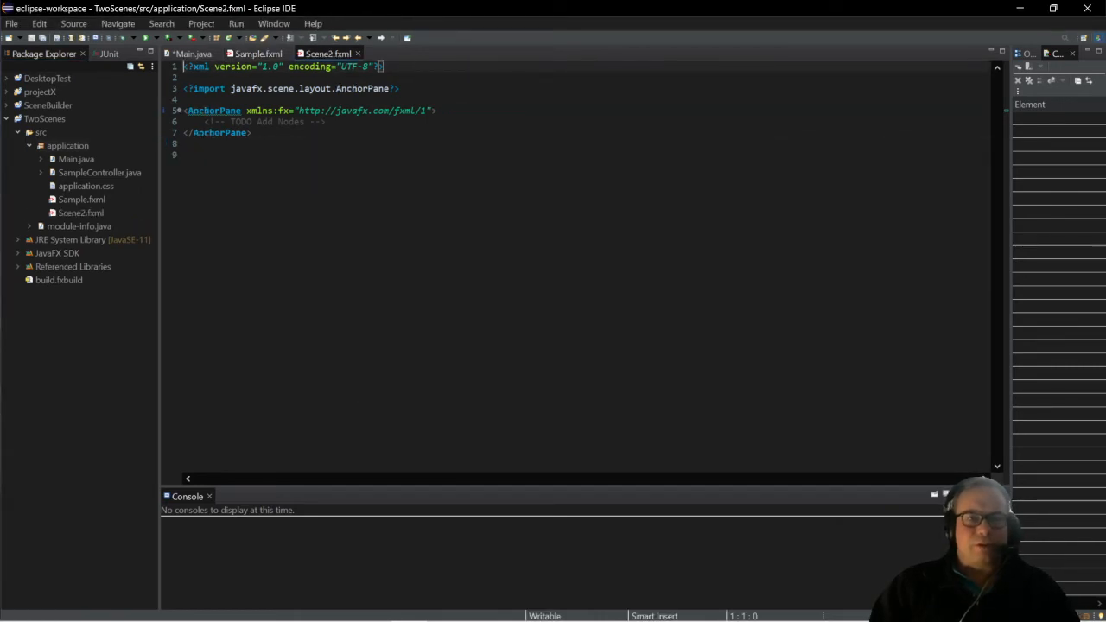
Copy the fx:controller="application.SampleController" attribute from Sample.fxml's BorderPane tag into the opening AnchorPane tag in Scene2.fxml.
{"action": "left_click", "coordinate": [432, 111]}
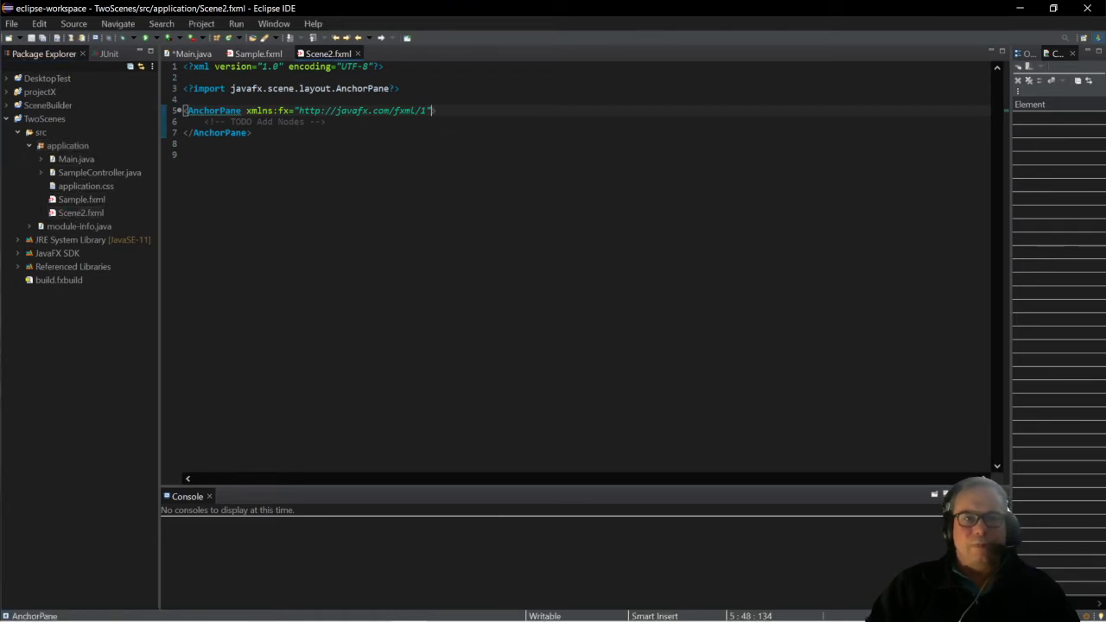
{"action": "left_click", "coordinate": [256, 55]}
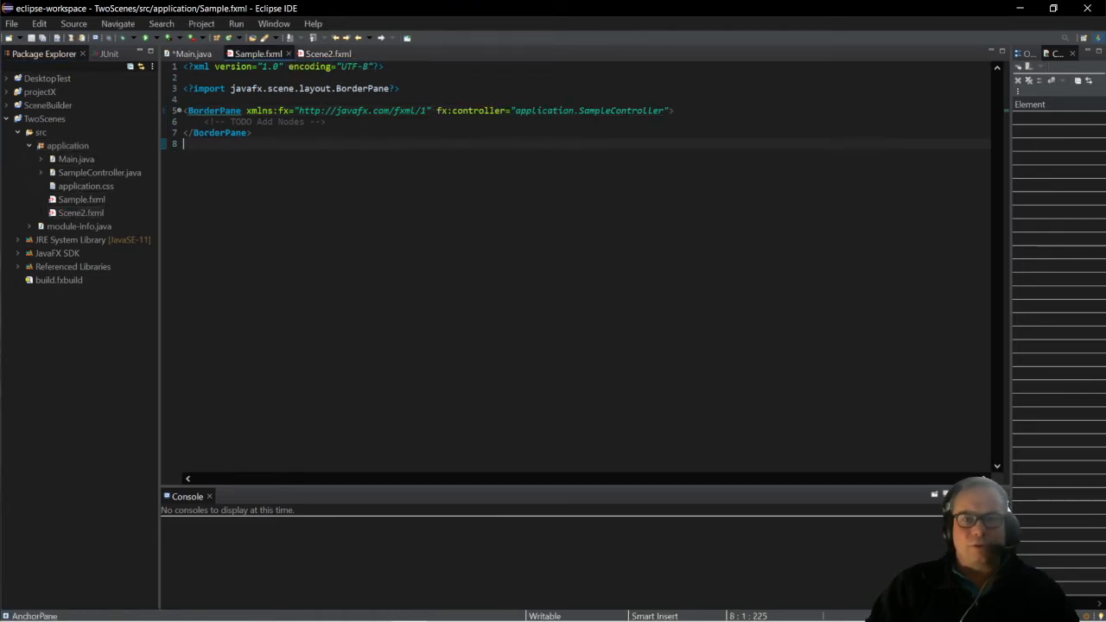
{"action": "left_click_drag", "start_coordinate": [669, 110], "coordinate": [437, 111]}
{"action": "key", "text": "ctrl+c"}
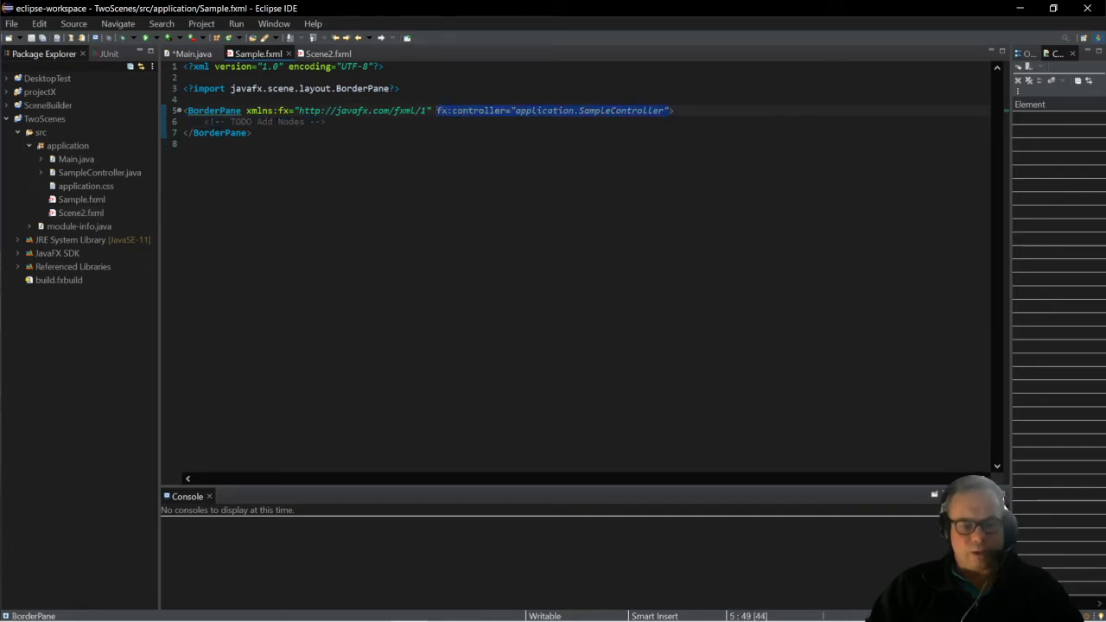
{"action": "left_click", "coordinate": [324, 55]}
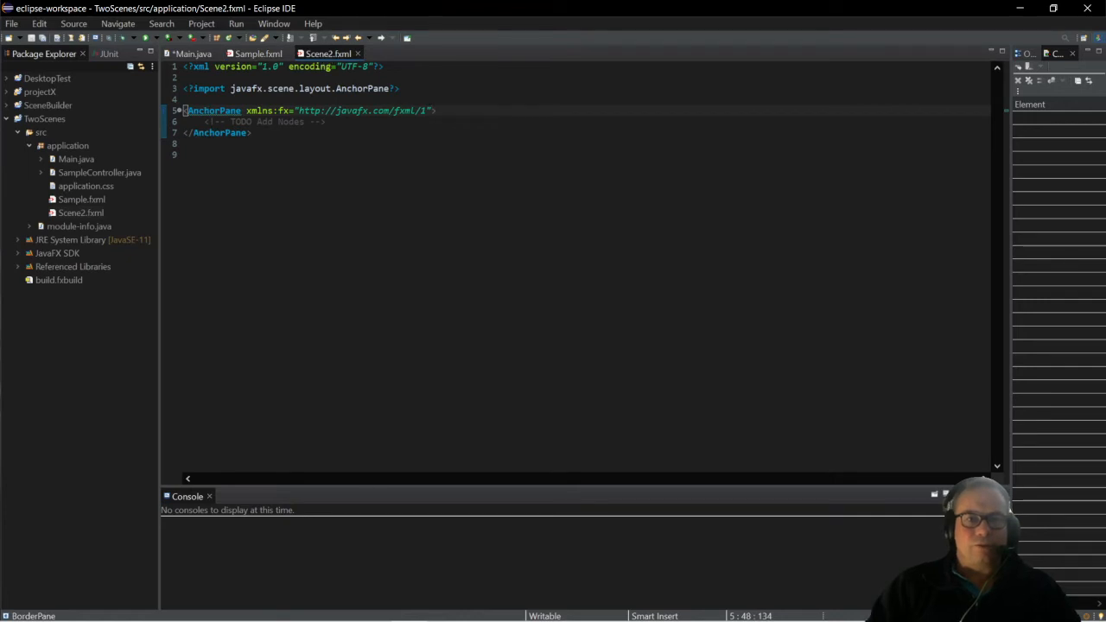
{"action": "key", "text": "ctrl+v"}
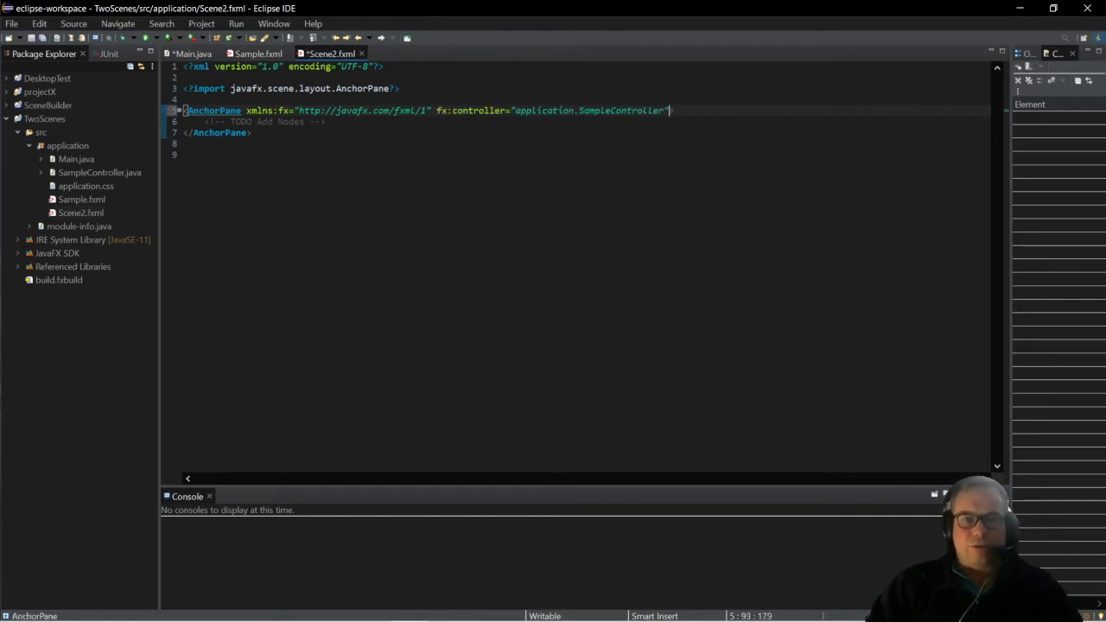
Change the fx:controller value in Scene2.fxml's AnchorPane tag to application.Scene_2Controller.
{"action": "left_click", "coordinate": [183, 154]}
{"action": "left_click_drag", "start_coordinate": [664, 111], "coordinate": [580, 111]}
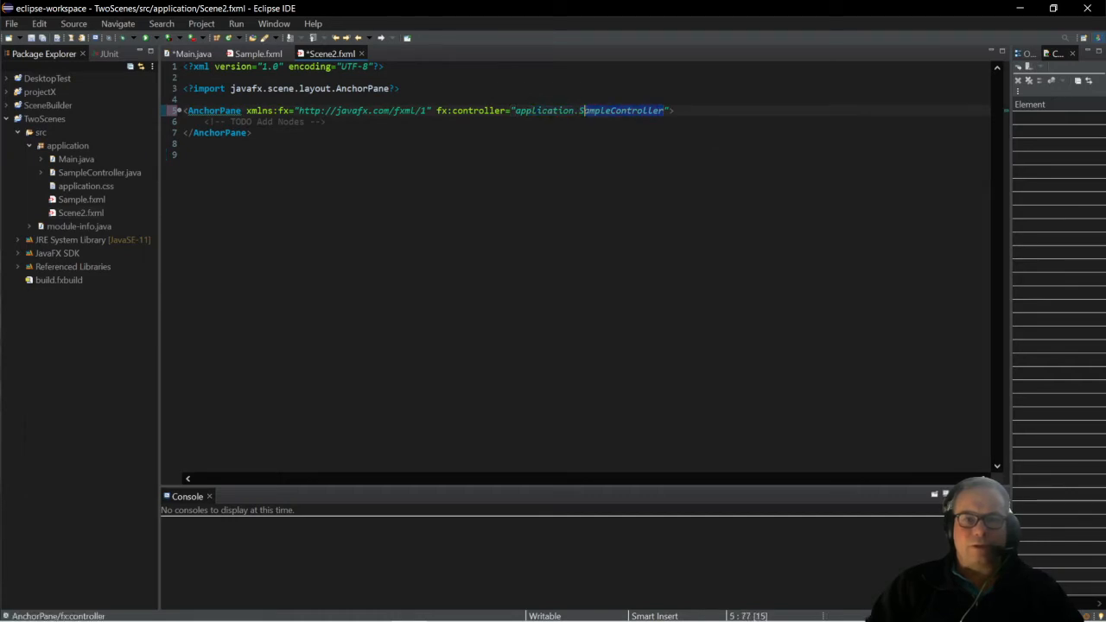
{"action": "left_click", "coordinate": [183, 155]}
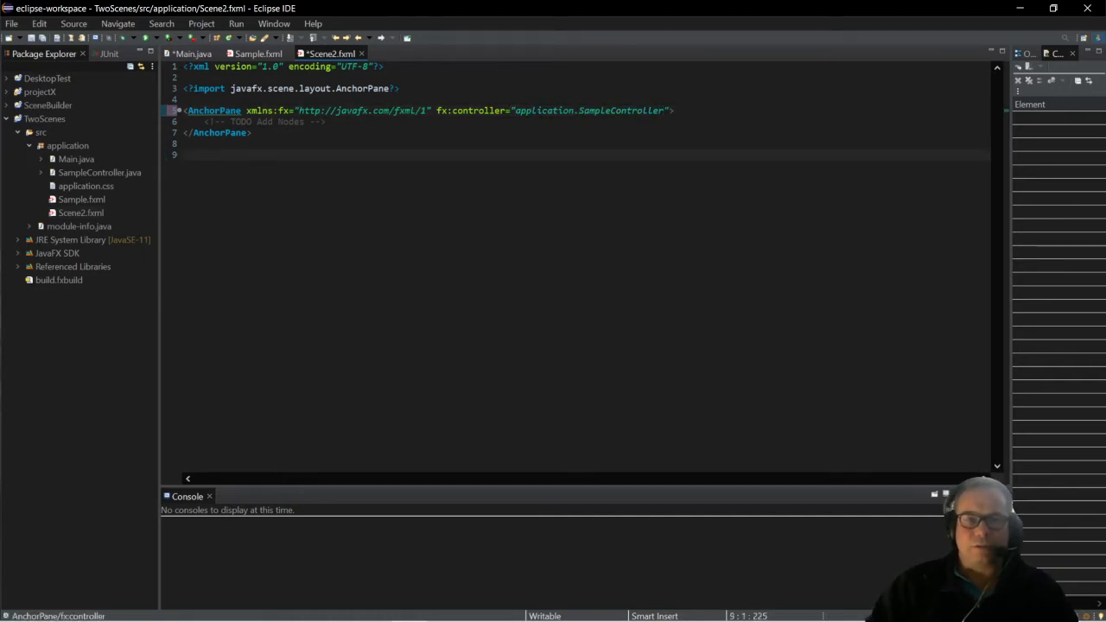
{"action": "left_click_drag", "start_coordinate": [612, 110], "coordinate": [579, 110]}
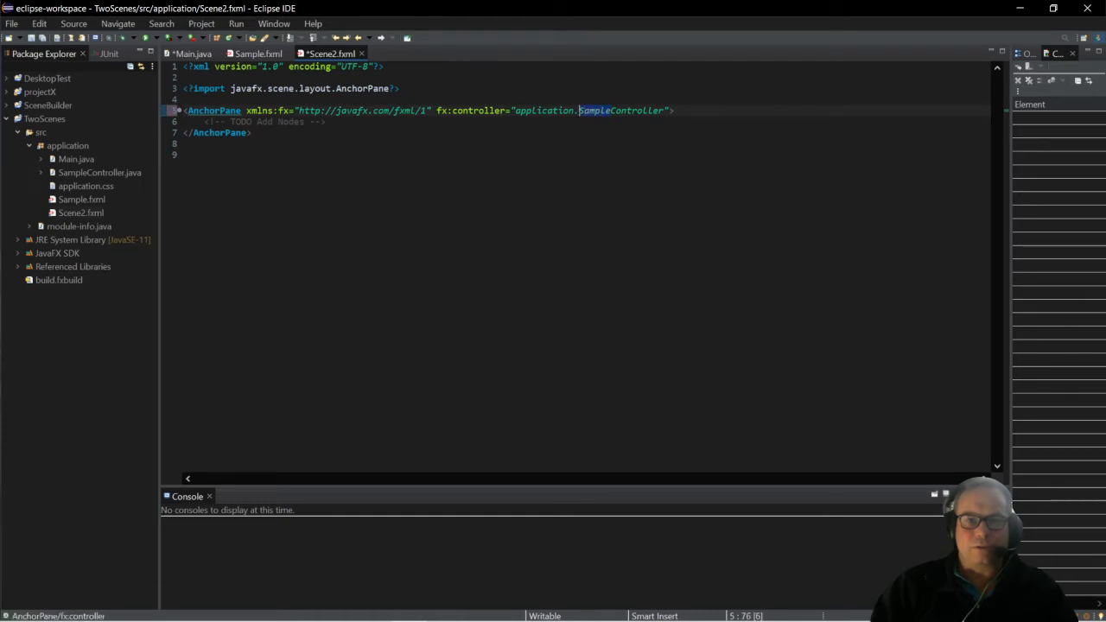
{"action": "type", "text": "Scen"}
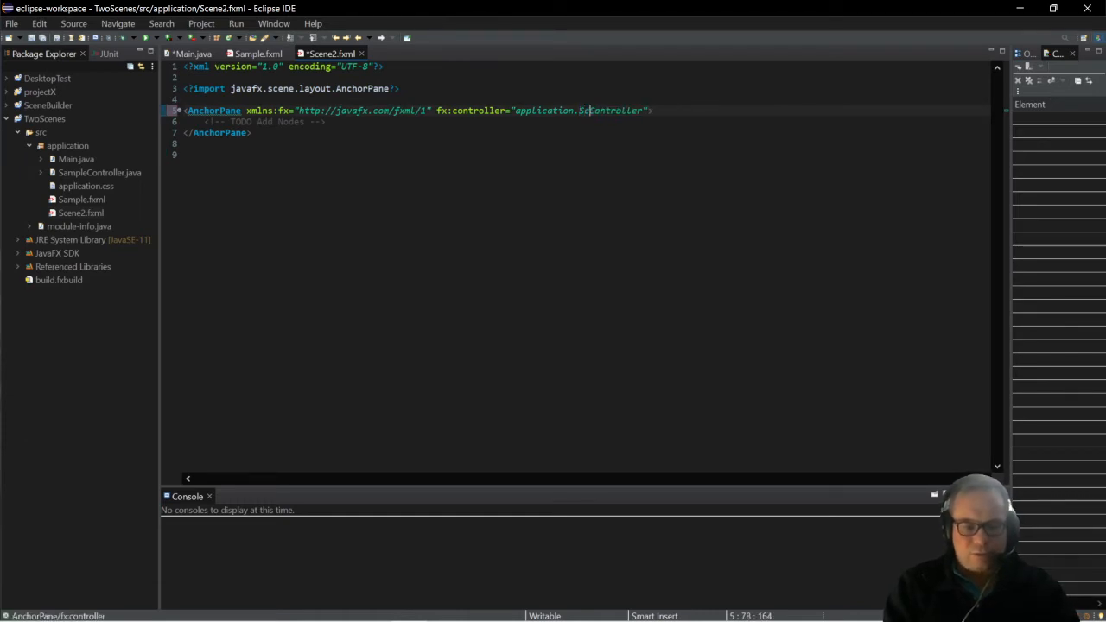
{"action": "type", "text": "e"}
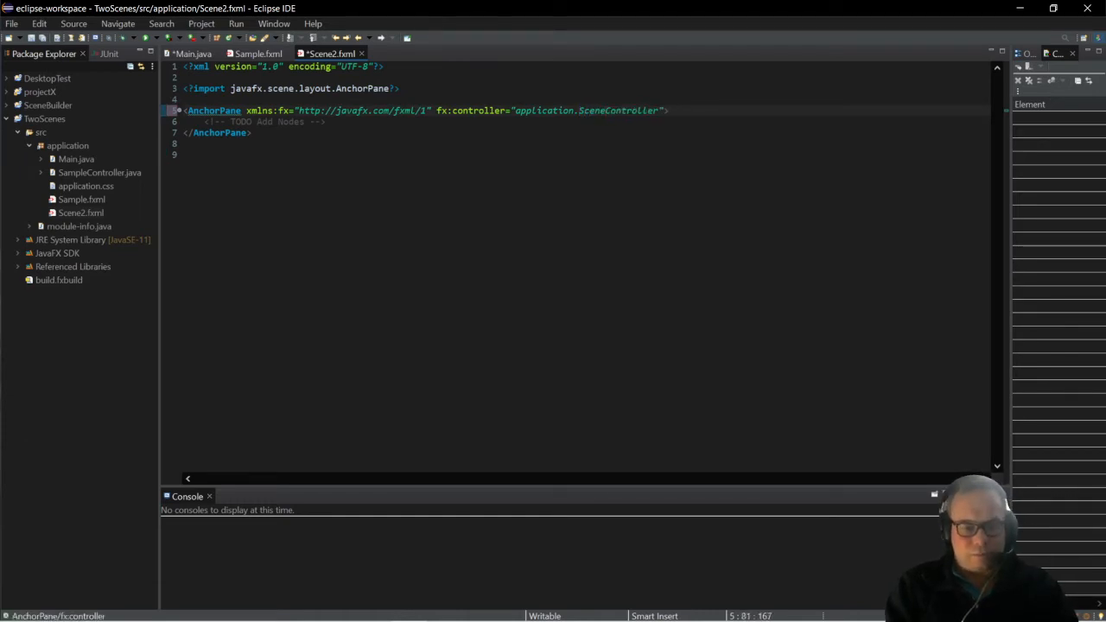
{"action": "type", "text": "2"}
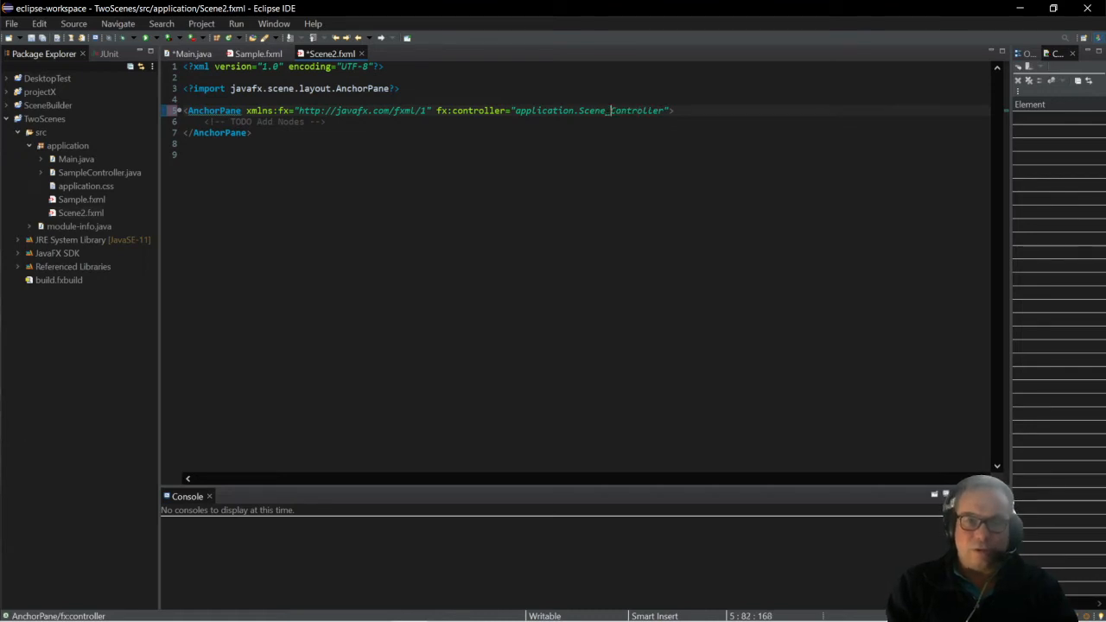
{"action": "type", "text": "2"}
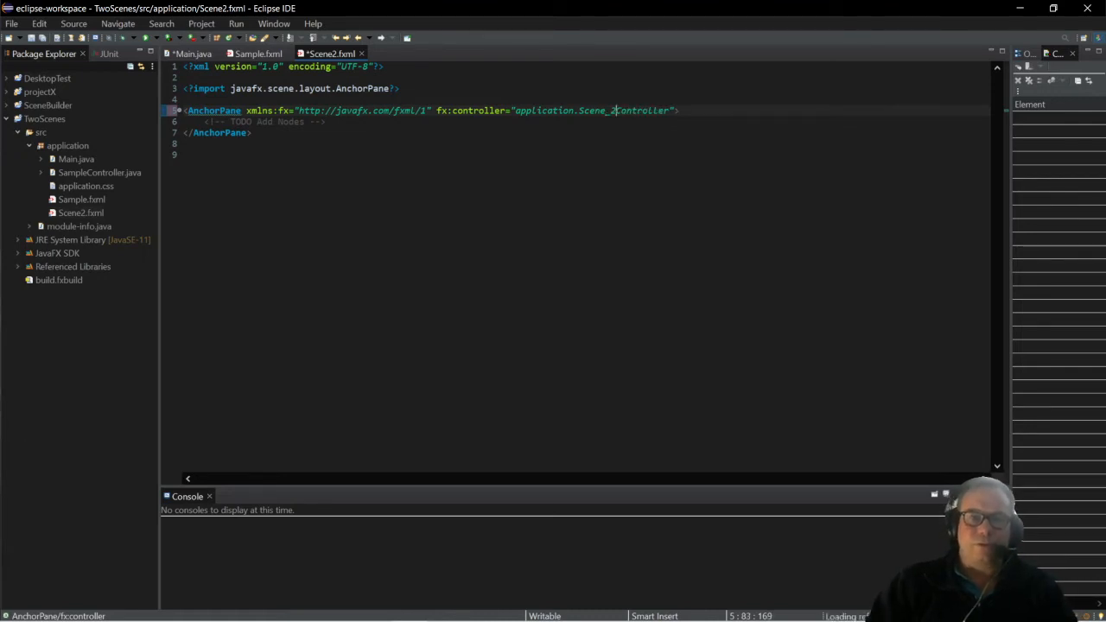
{"action": "key", "text": "Down"}
{"action": "key", "text": "Down"}
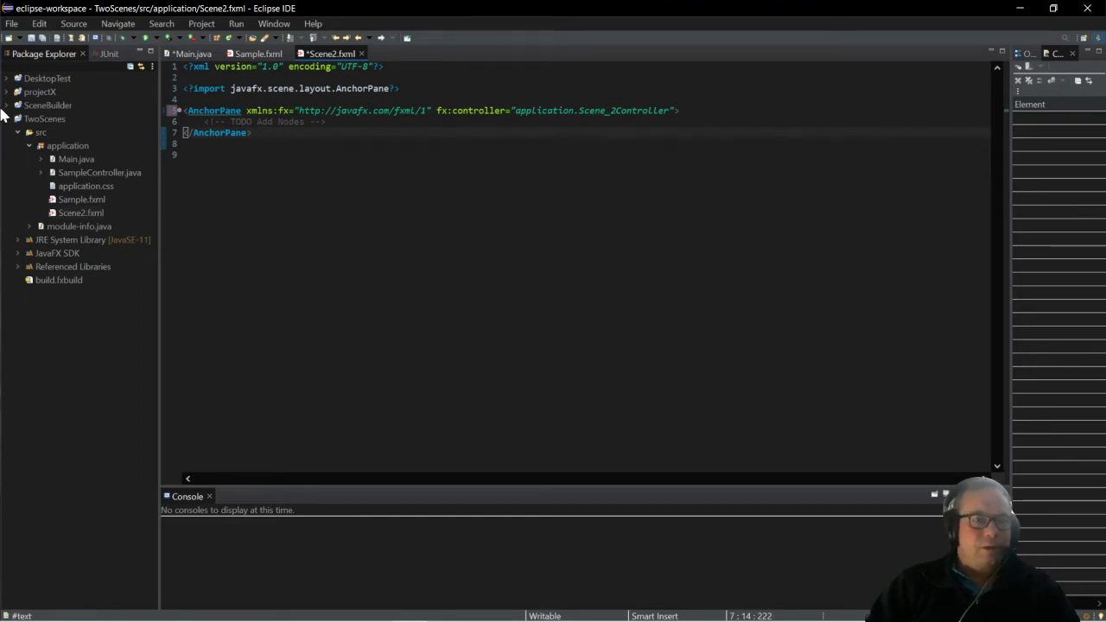
{"action": "right_click", "coordinate": [59, 145]}
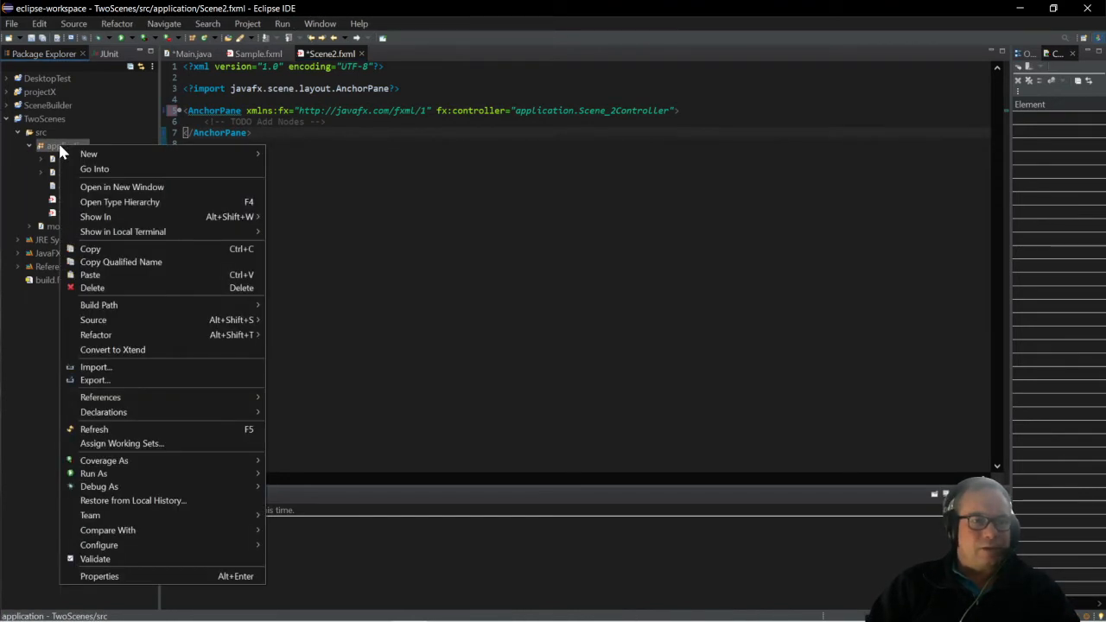
{"action": "mouse_move", "coordinate": [95, 153]}
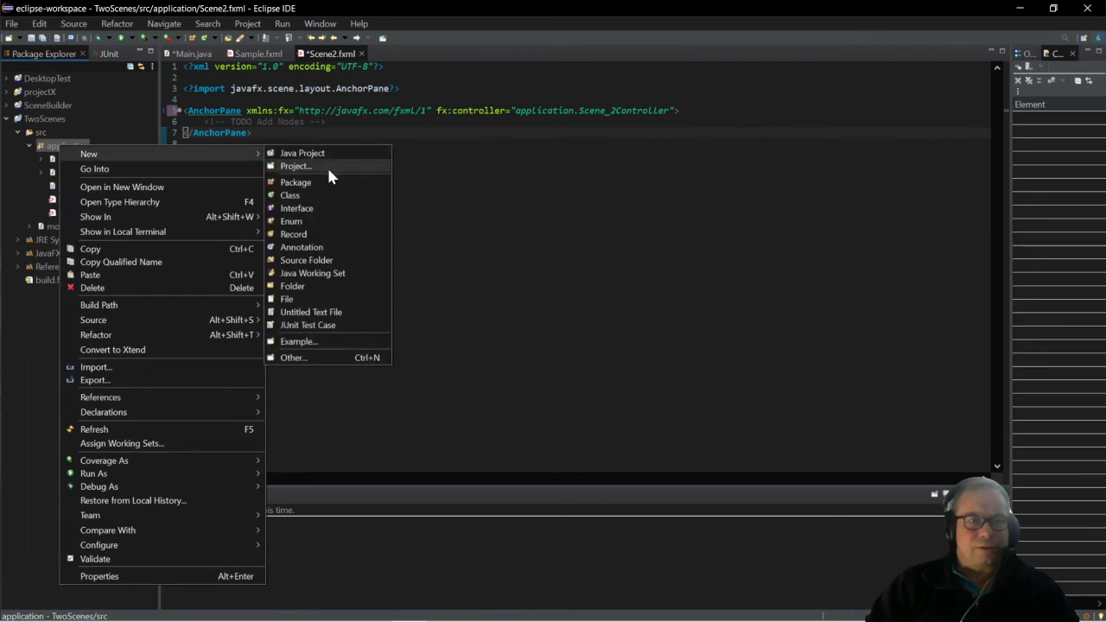
{"action": "left_click", "coordinate": [329, 196]}
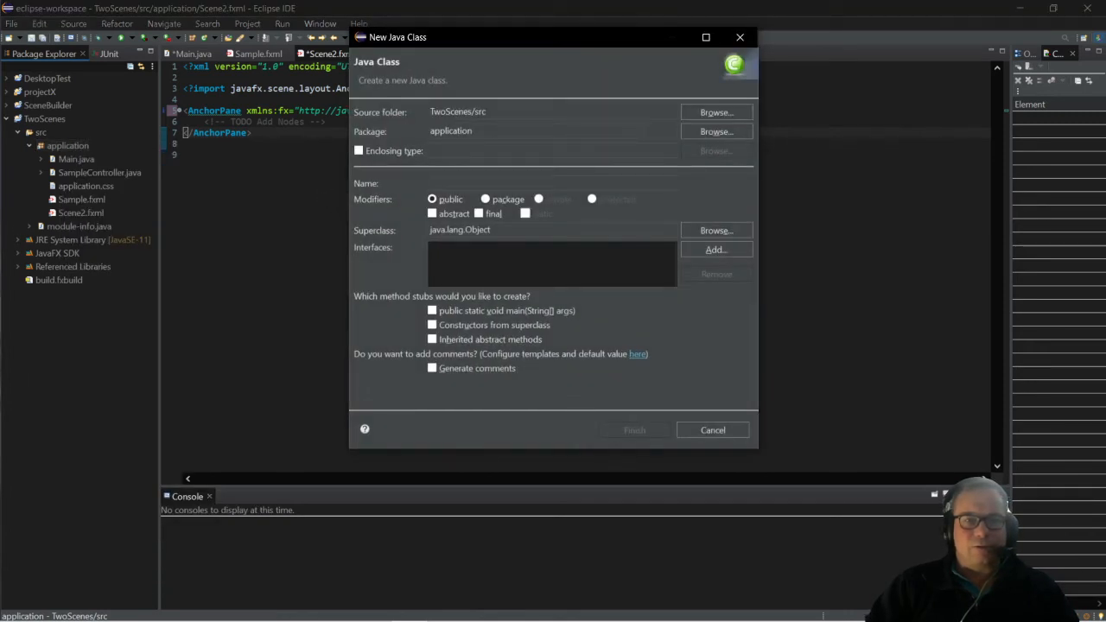
{"action": "left_click_drag", "start_coordinate": [552, 45], "coordinate": [676, 166]}
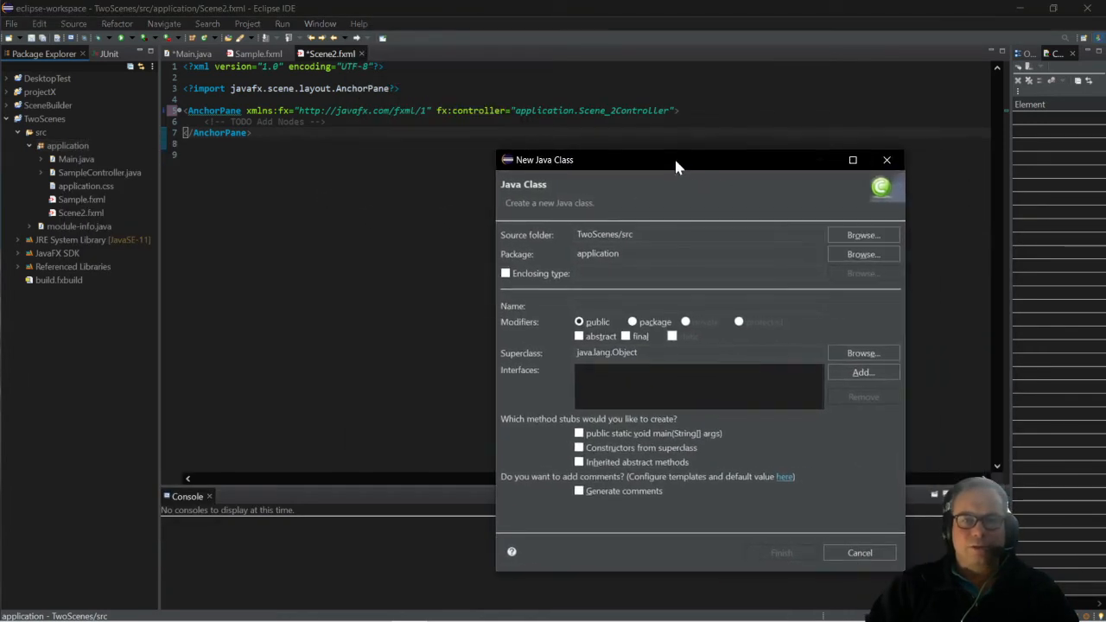
{"action": "left_click", "coordinate": [646, 114]}
{"action": "left_click", "coordinate": [887, 160]}
Create a public Java class named Scene_2Controller in the application package, matching the controller name referenced in Scene2.fxml.
{"action": "left_click_drag", "start_coordinate": [516, 110], "coordinate": [671, 110]}
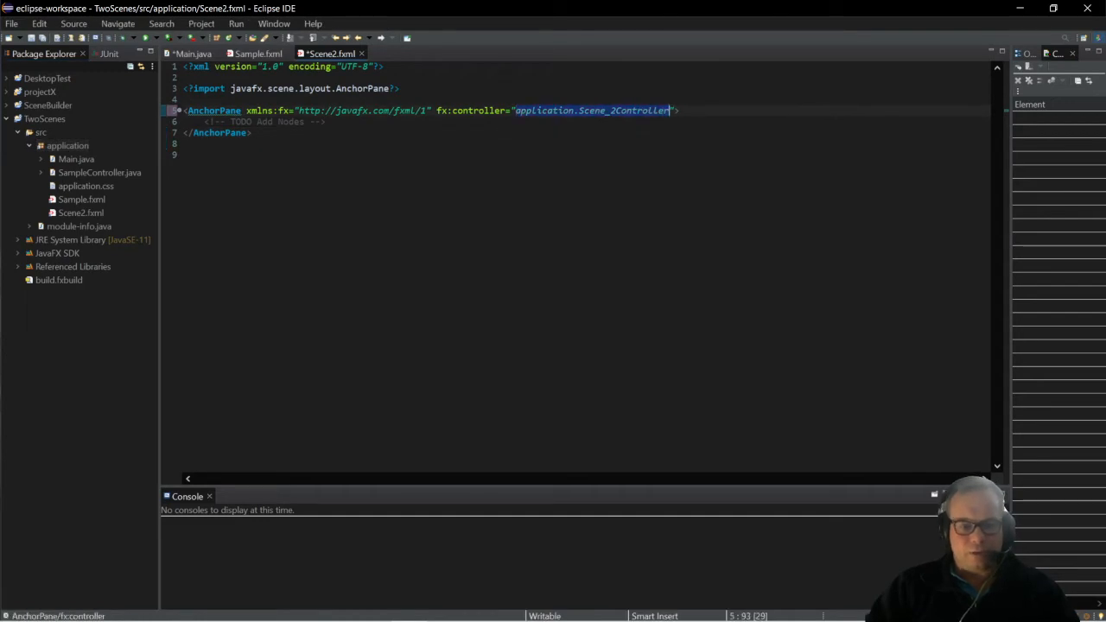
{"action": "right_click", "coordinate": [57, 147]}
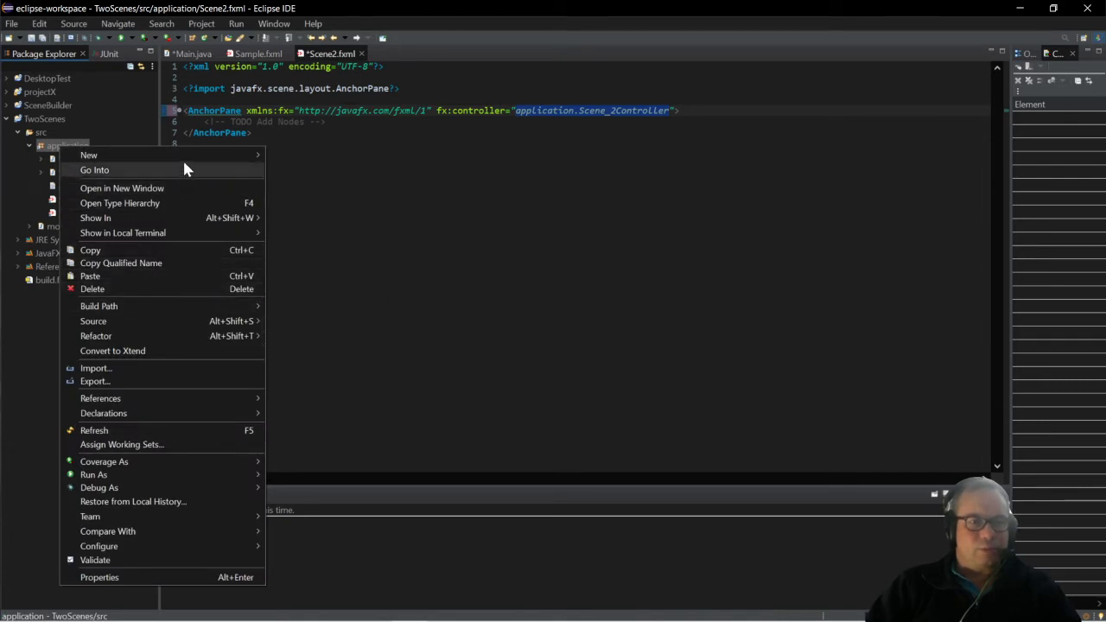
{"action": "mouse_move", "coordinate": [183, 158]}
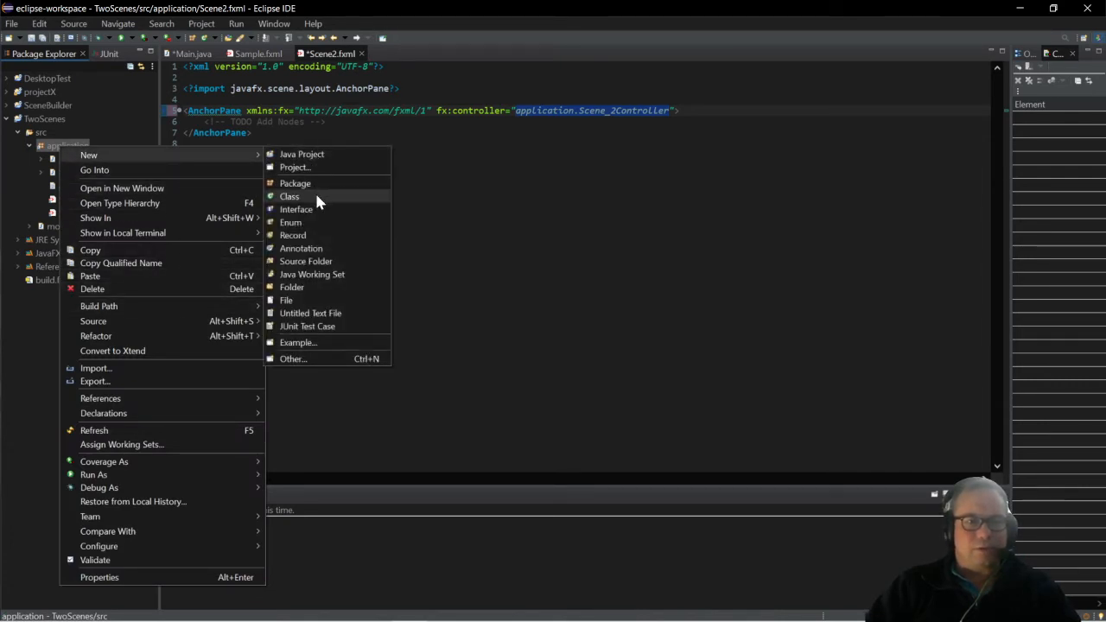
{"action": "left_click", "coordinate": [290, 196]}
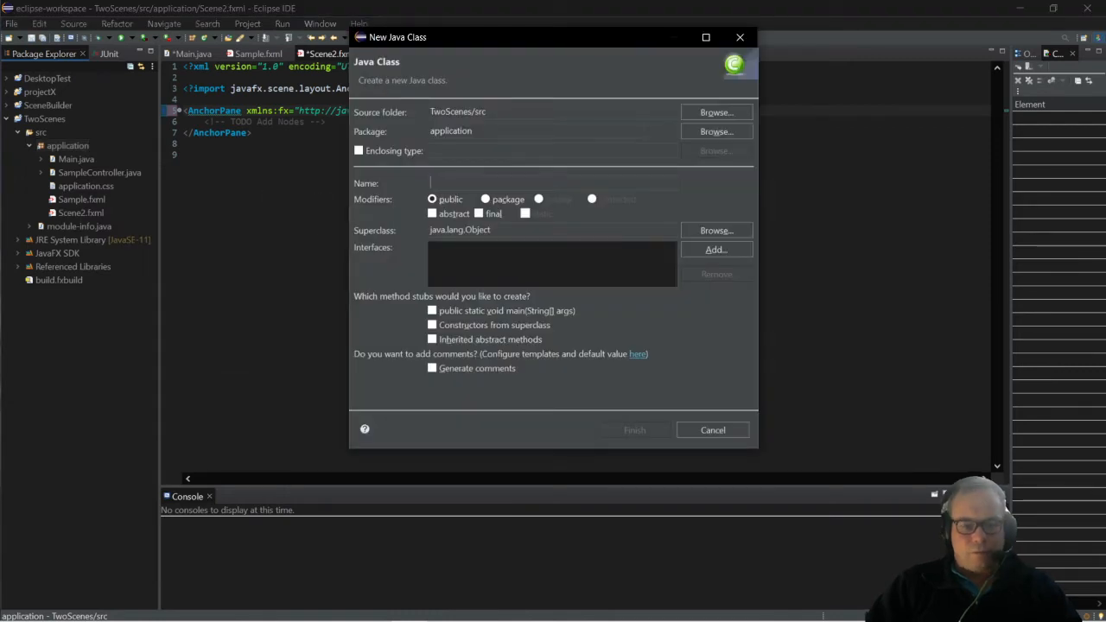
{"action": "type", "text": "Scene_2Controller"}
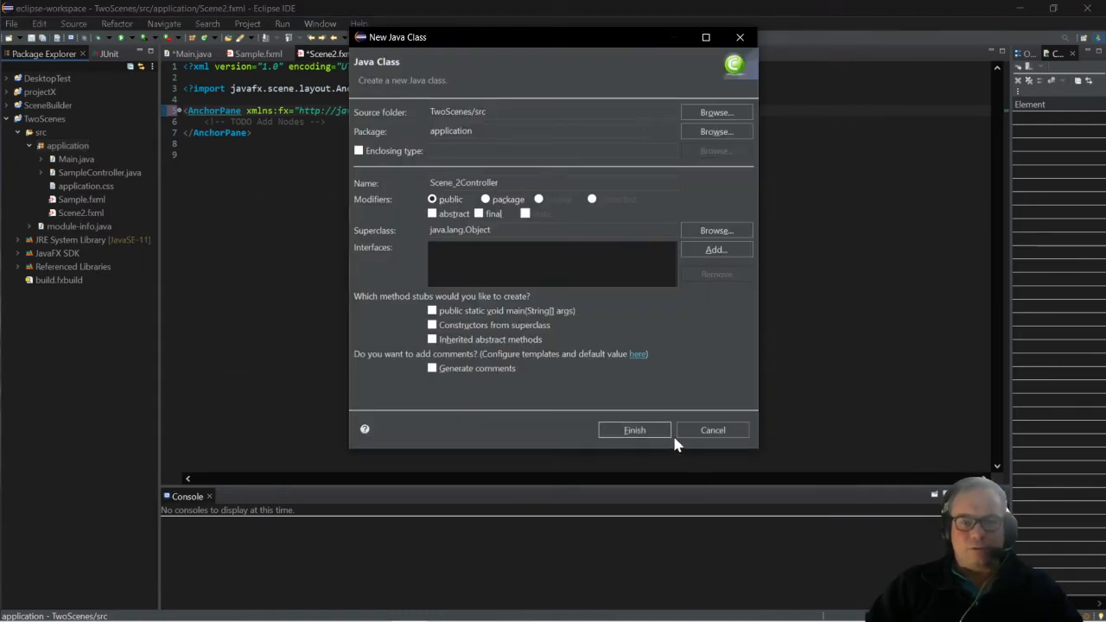
{"action": "left_click", "coordinate": [635, 431]}
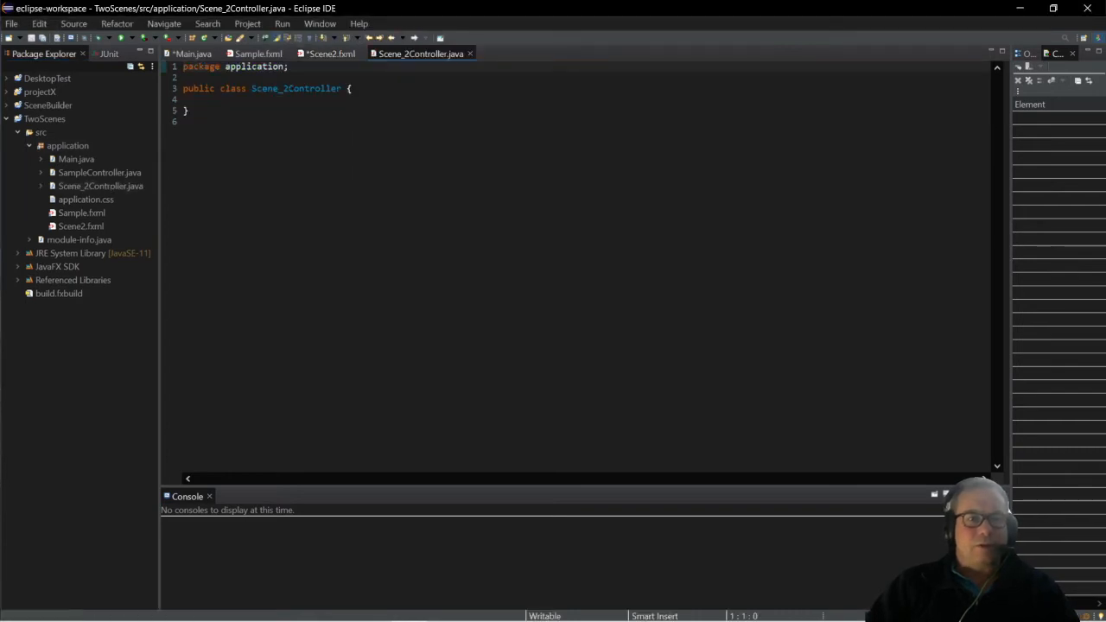
Open SampleController.java and compare its class code with Scene_2Controller.java.
{"action": "double_click", "coordinate": [75, 175]}
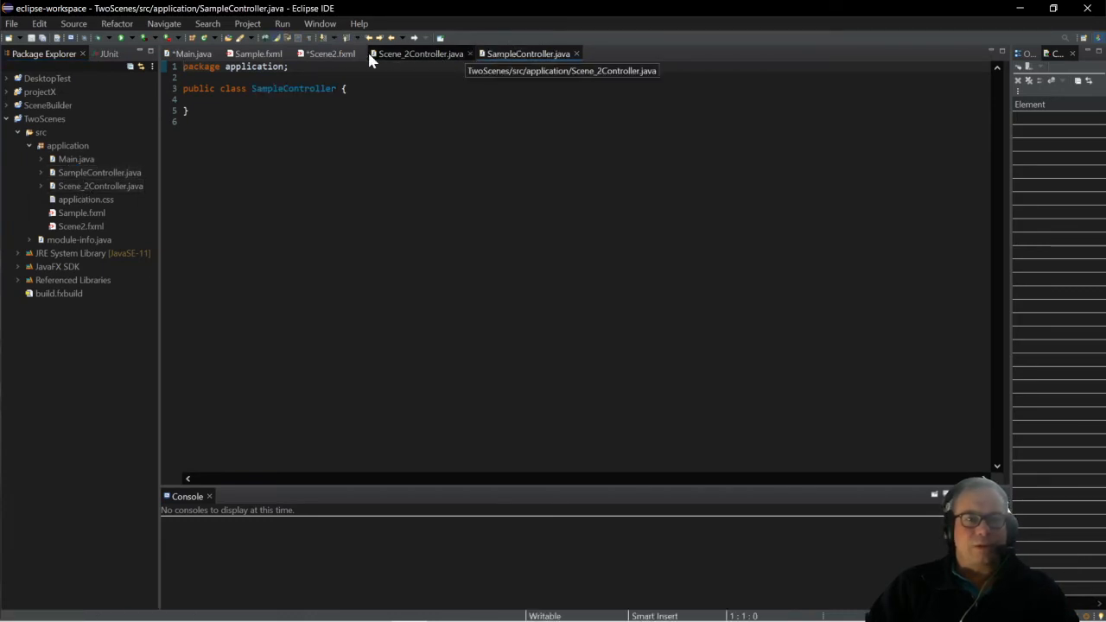
{"action": "left_click", "coordinate": [418, 53]}
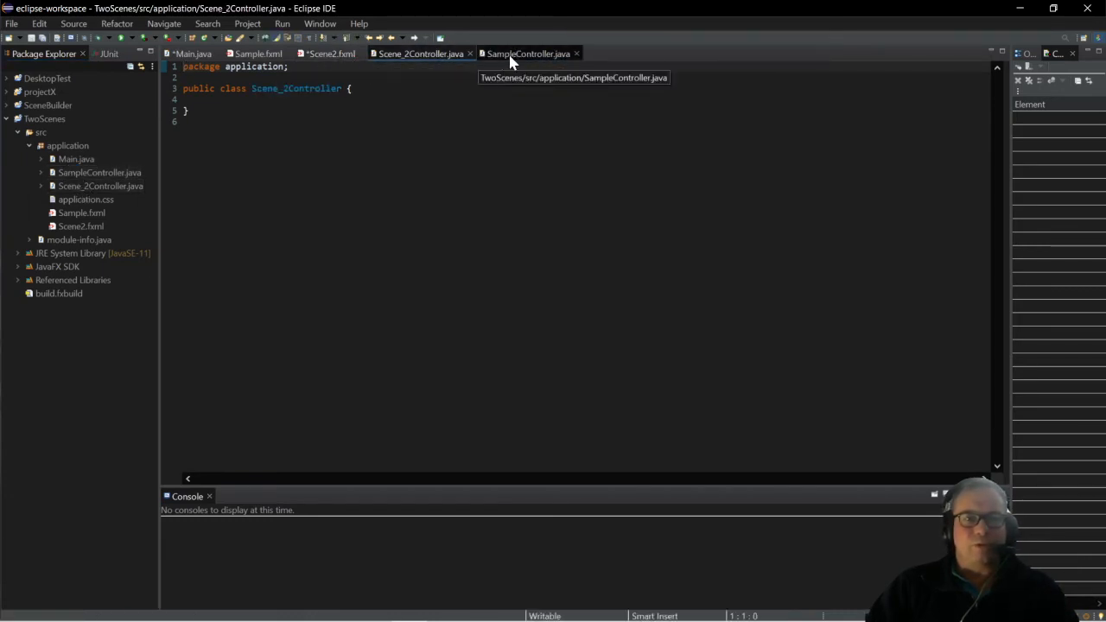
{"action": "left_click", "coordinate": [510, 57]}
{"action": "left_click", "coordinate": [448, 52]}
{"action": "left_click", "coordinate": [506, 52]}
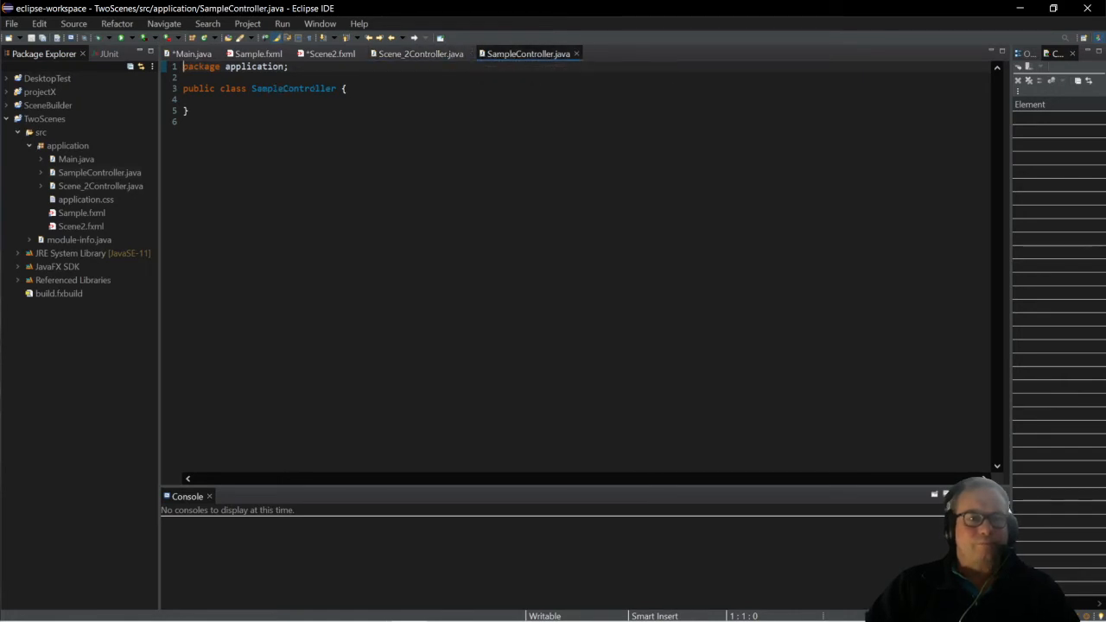
Open Sample.fxml from the application package in SceneBuilder.
{"action": "left_click", "coordinate": [262, 54]}
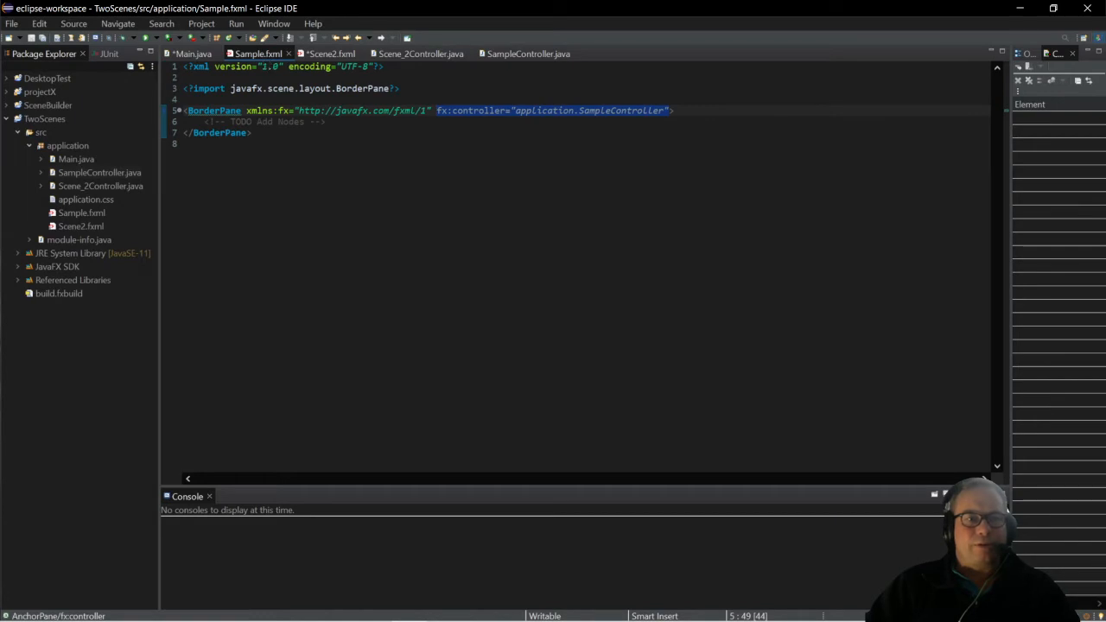
{"action": "right_click", "coordinate": [82, 214]}
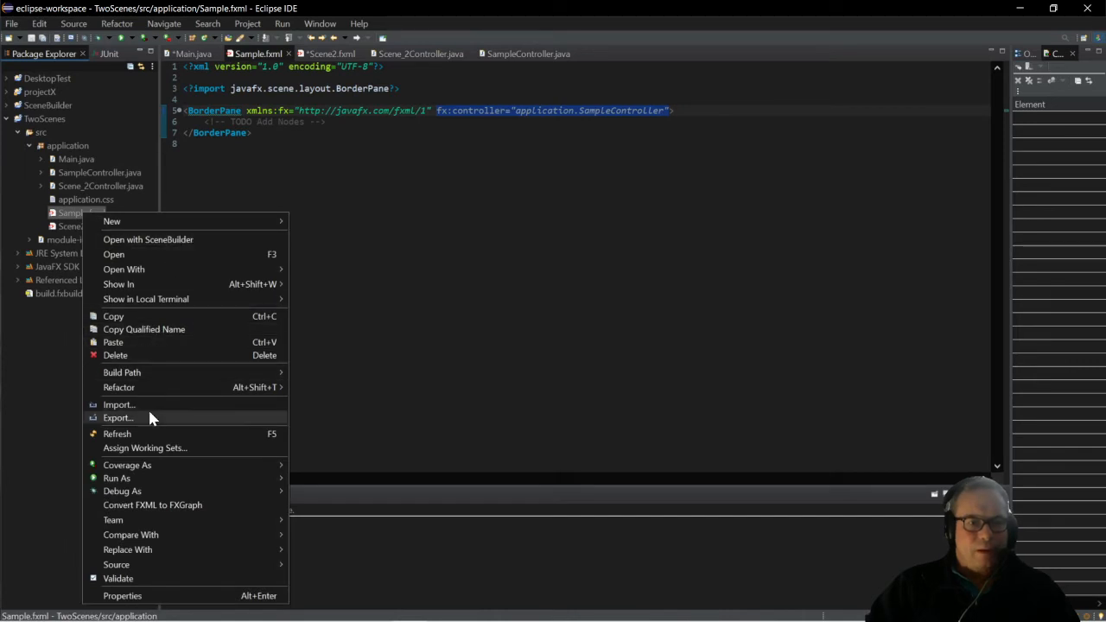
{"action": "left_click", "coordinate": [147, 239]}
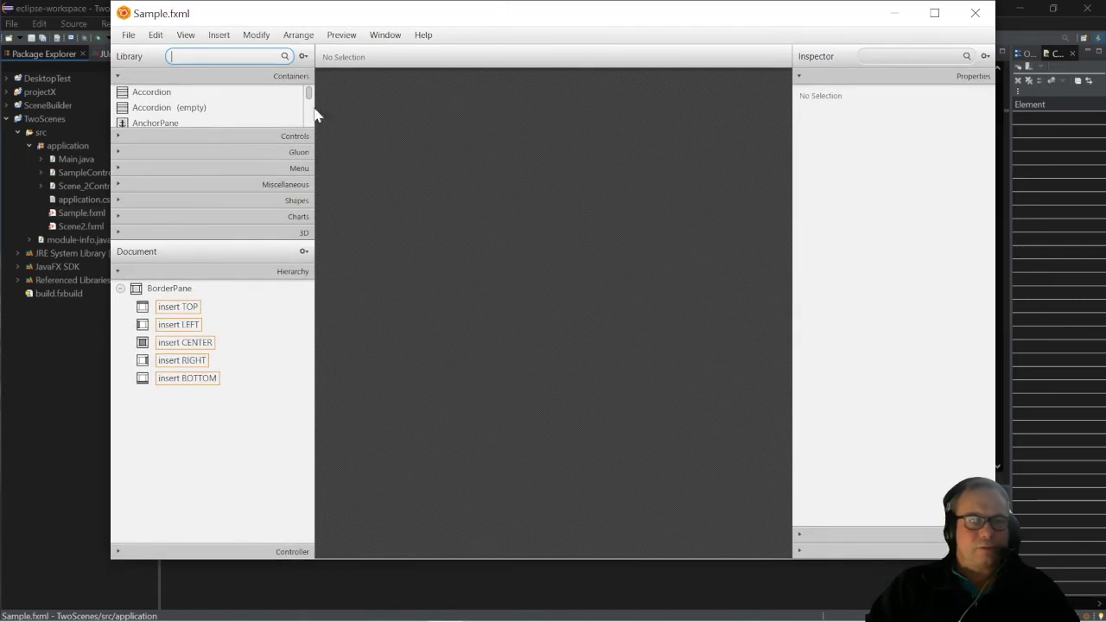
{"action": "left_click_drag", "start_coordinate": [433, 22], "coordinate": [401, 45]}
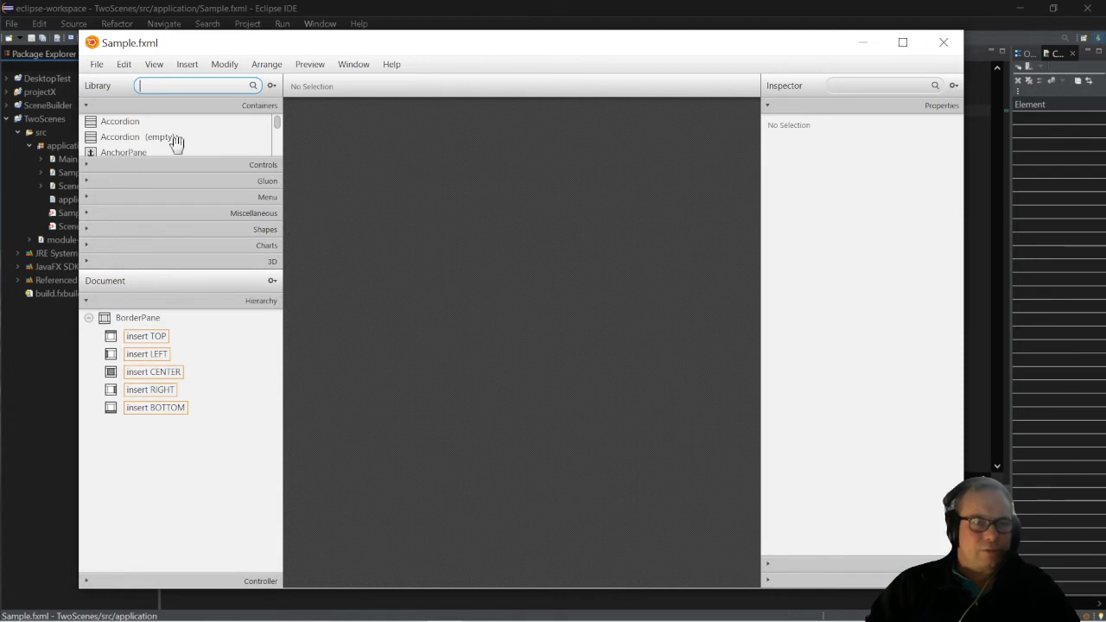
Insert a VBox container into the CENTER slot of the BorderPane in Sample.fxml.
{"action": "scroll", "coordinate": [216, 147], "scroll_direction": "down", "scroll_amount": 3}
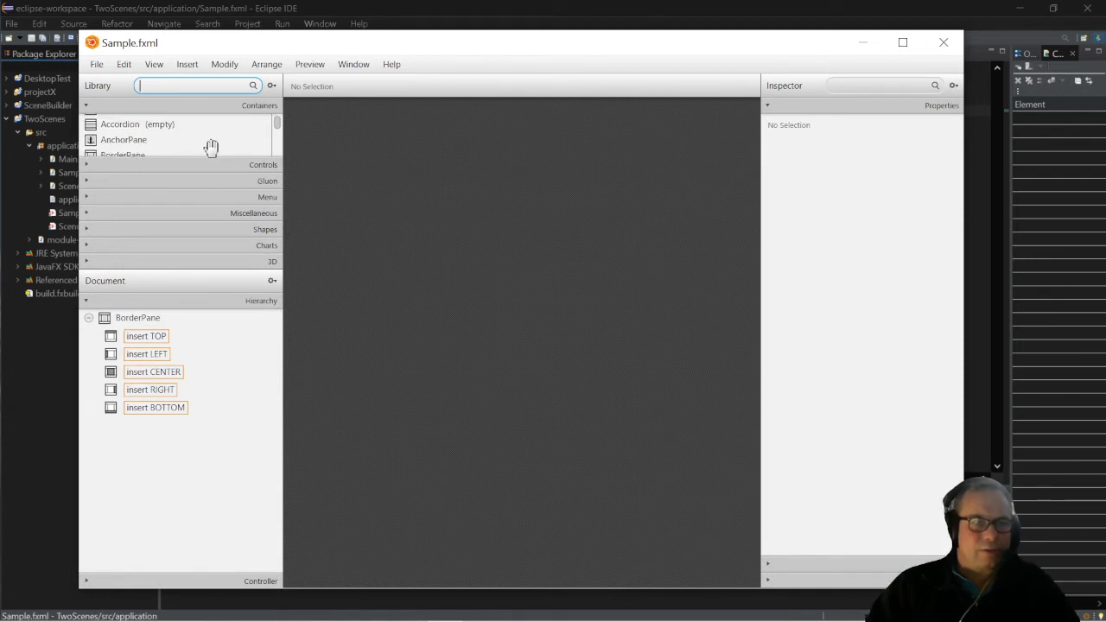
{"action": "scroll", "coordinate": [212, 147], "scroll_direction": "down", "scroll_amount": 3}
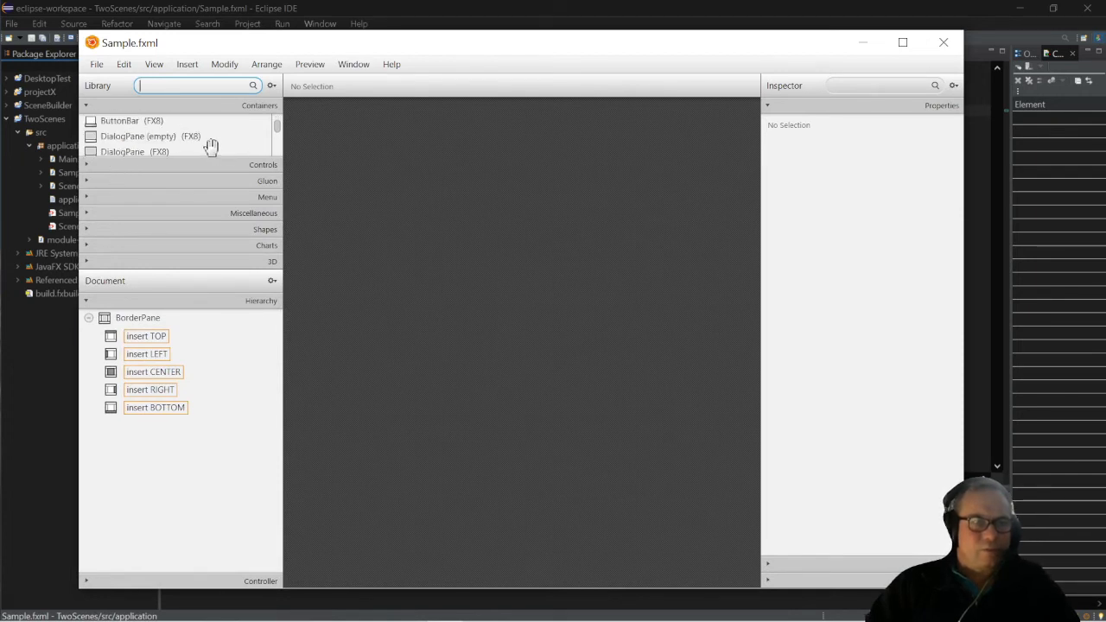
{"action": "scroll", "coordinate": [212, 147], "scroll_direction": "down", "scroll_amount": 2}
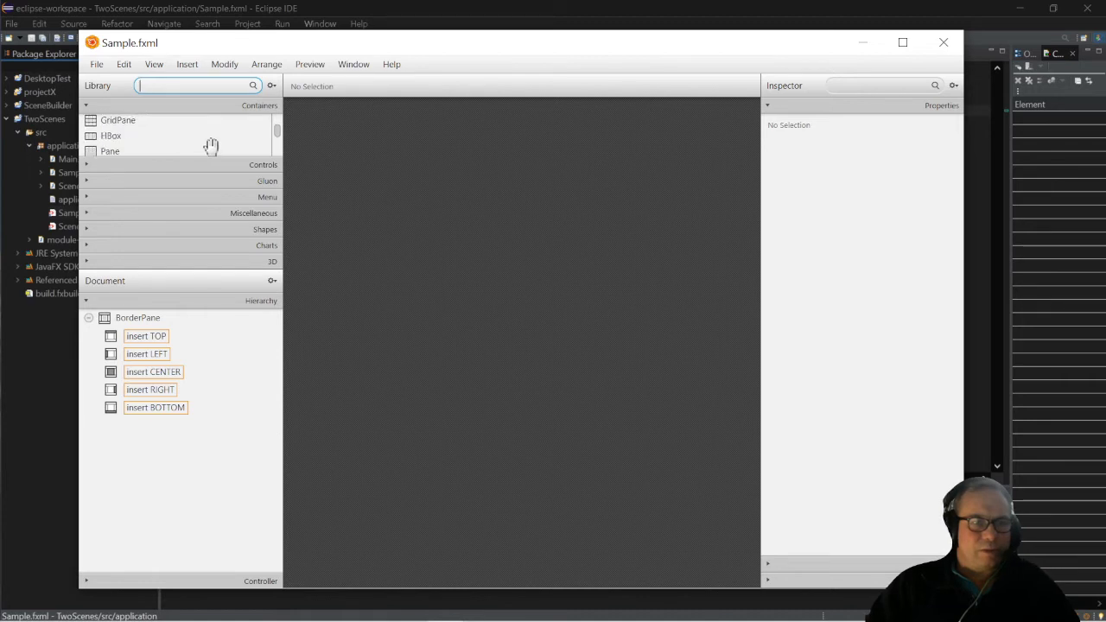
{"action": "scroll", "coordinate": [212, 147], "scroll_direction": "down", "scroll_amount": 6}
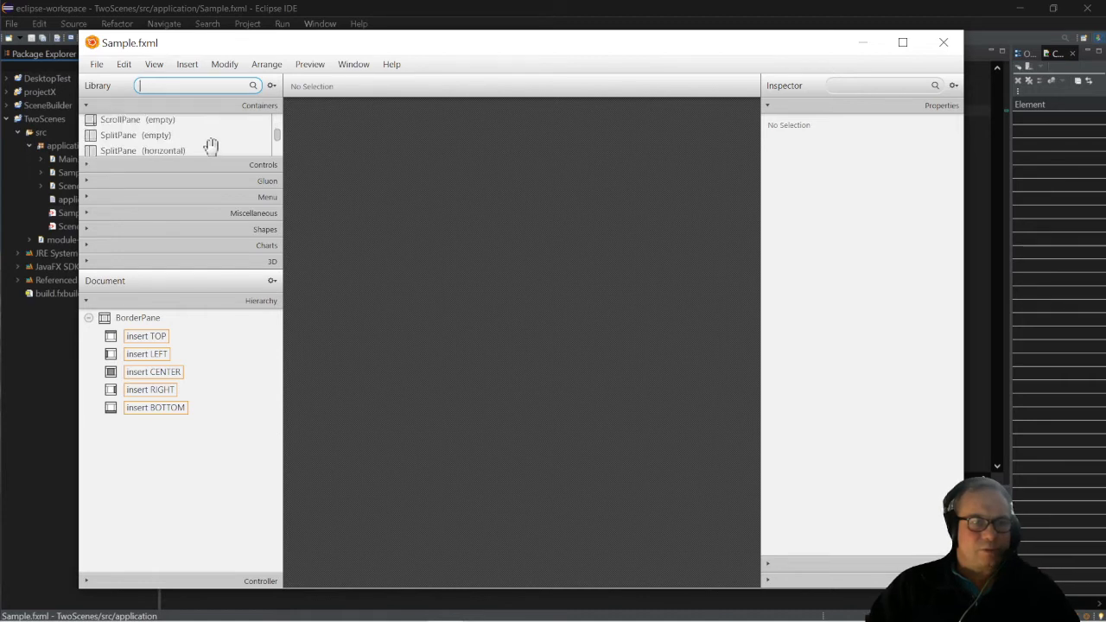
{"action": "scroll", "coordinate": [212, 147], "scroll_direction": "down", "scroll_amount": 4}
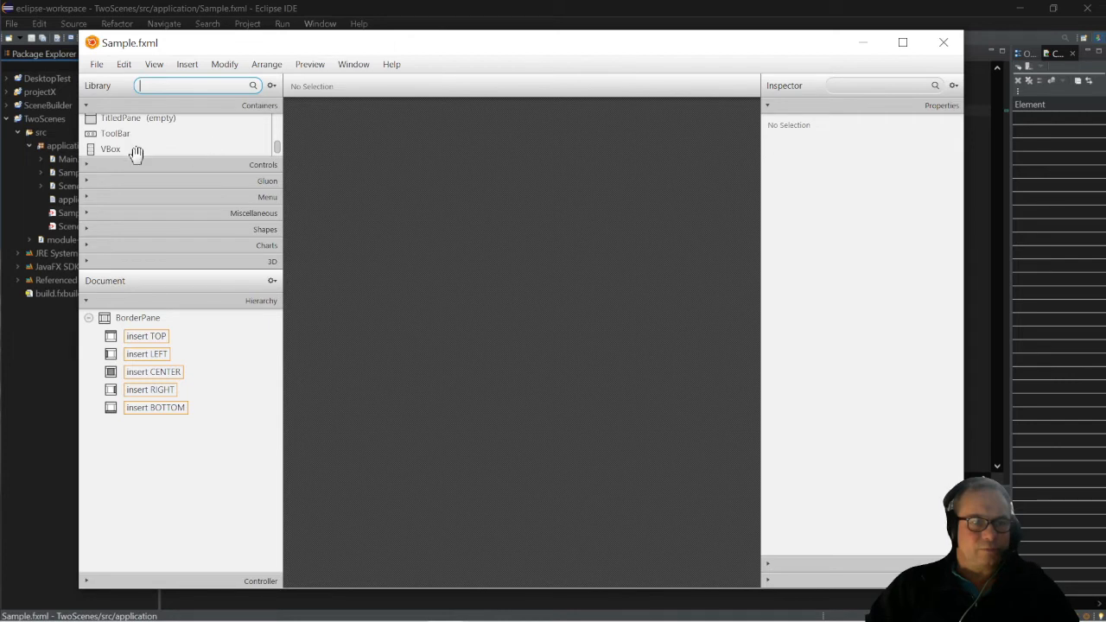
{"action": "left_click_drag", "start_coordinate": [111, 151], "coordinate": [169, 377]}
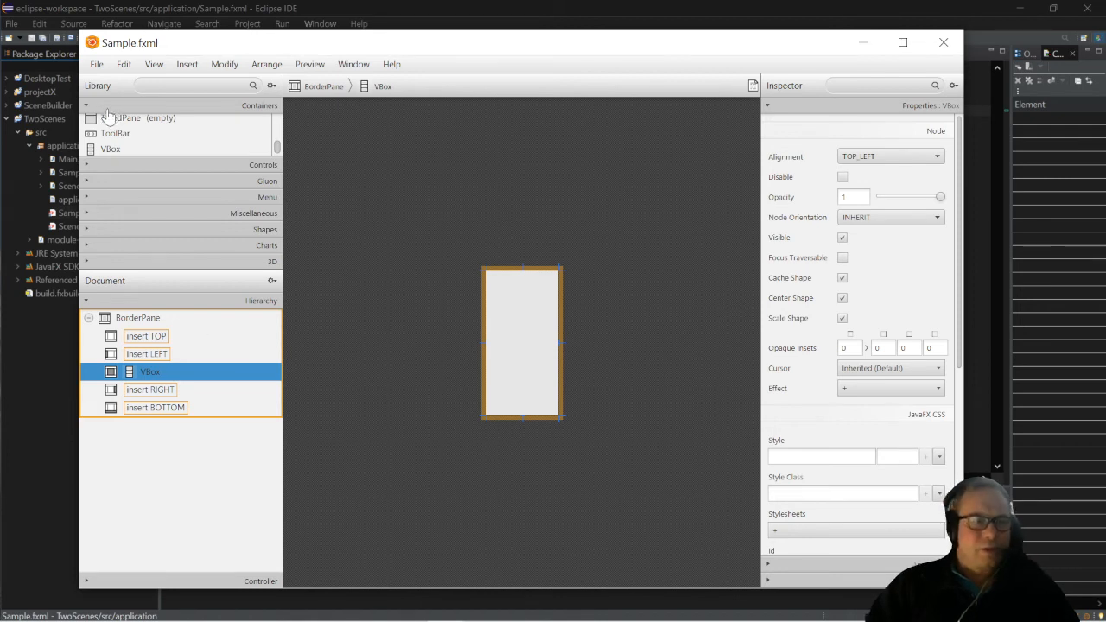
Expand the Controls category of the library and enlarge the library area so more controls are listed.
{"action": "left_click", "coordinate": [90, 165]}
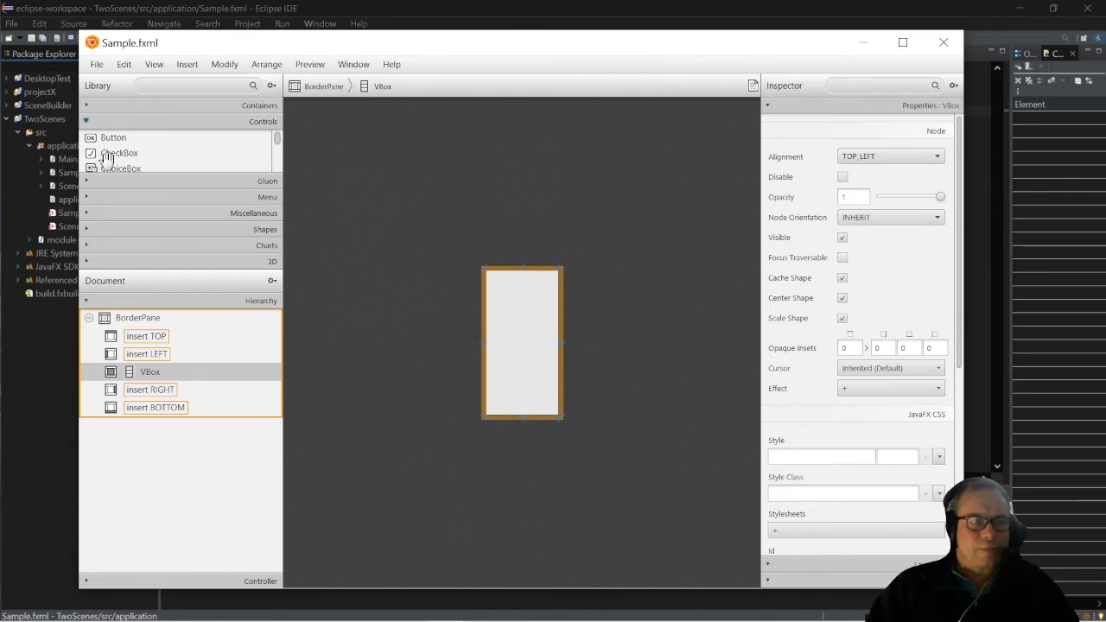
{"action": "scroll", "coordinate": [139, 154], "scroll_direction": "down", "scroll_amount": 5}
{"action": "scroll", "coordinate": [142, 154], "scroll_direction": "up", "scroll_amount": 5}
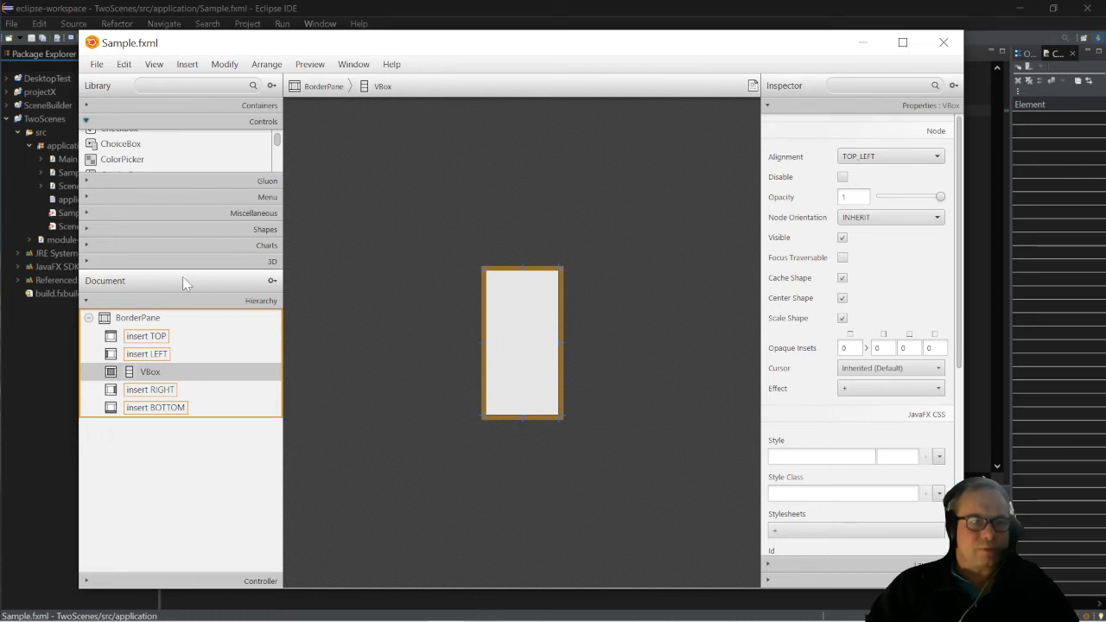
{"action": "left_click_drag", "start_coordinate": [202, 269], "coordinate": [188, 466]}
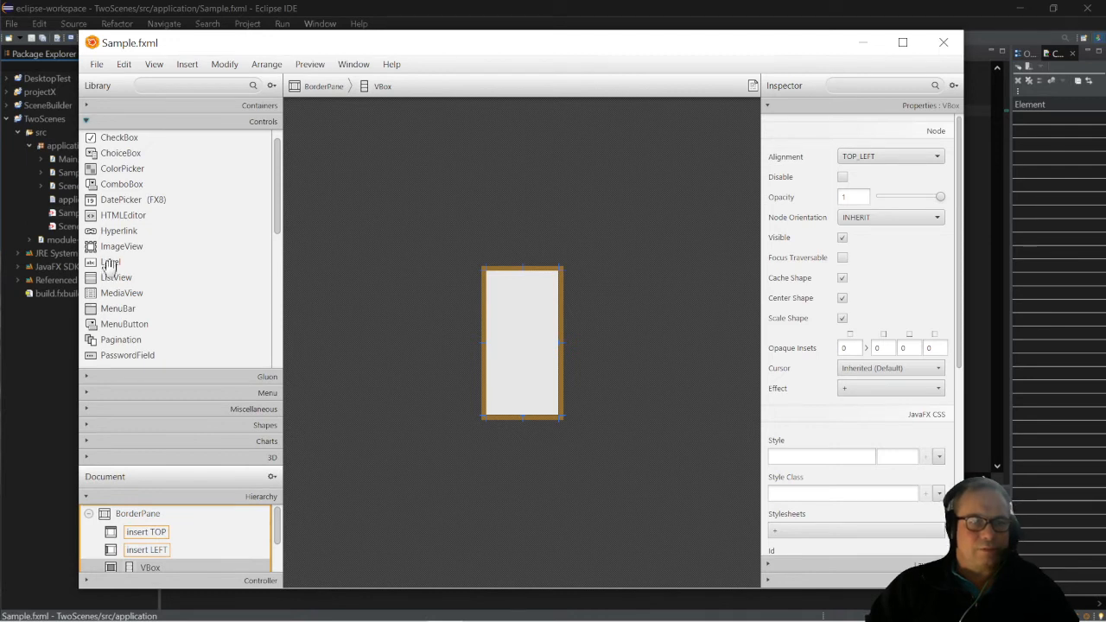
{"action": "left_click", "coordinate": [195, 376]}
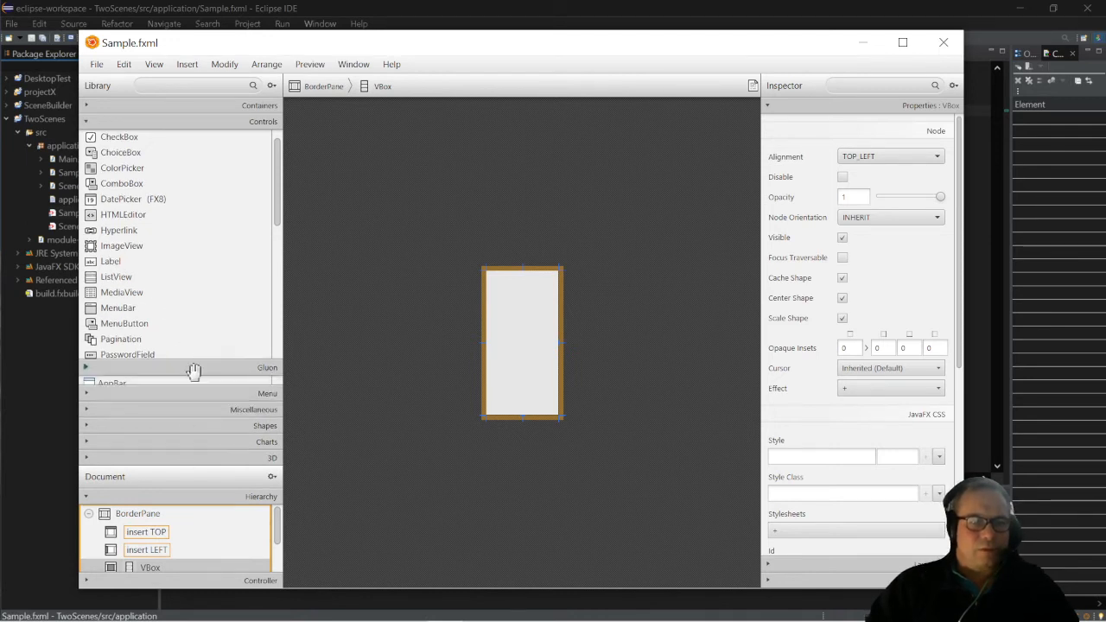
{"action": "left_click", "coordinate": [87, 121]}
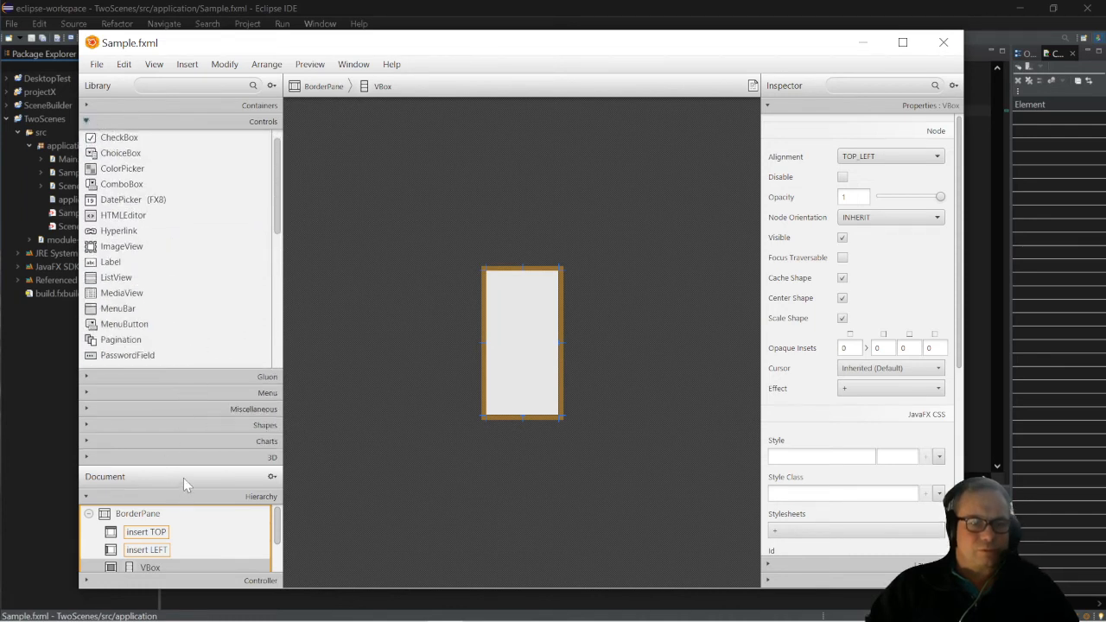
{"action": "left_click_drag", "start_coordinate": [185, 466], "coordinate": [188, 334]}
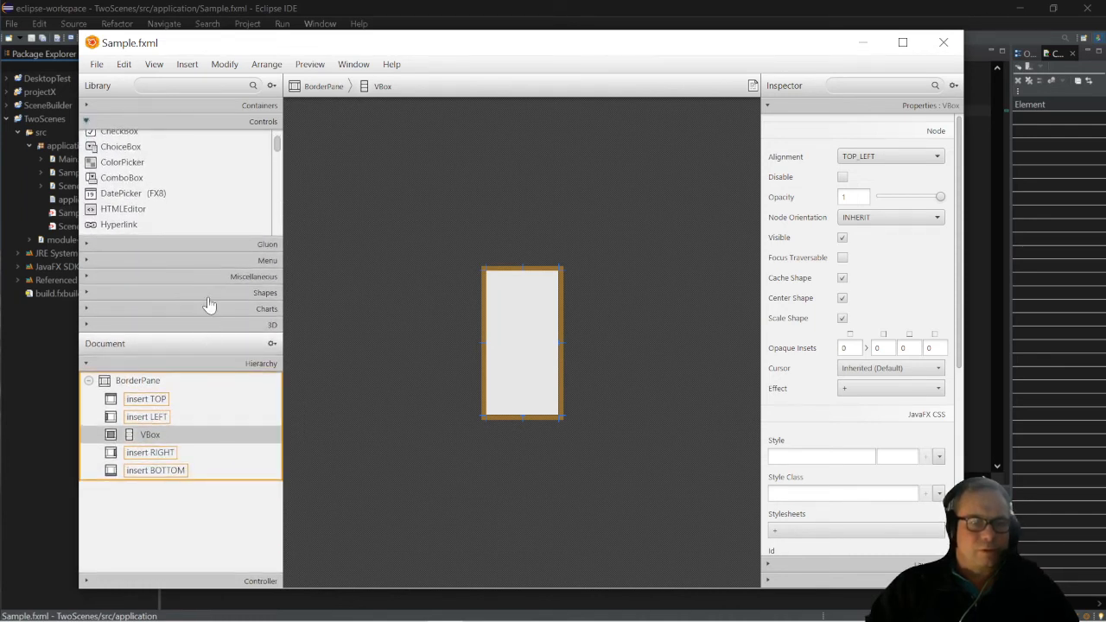
Add a Label and a Button below it inside the VBox of Sample.fxml.
{"action": "scroll", "coordinate": [206, 212], "scroll_direction": "up", "scroll_amount": 1}
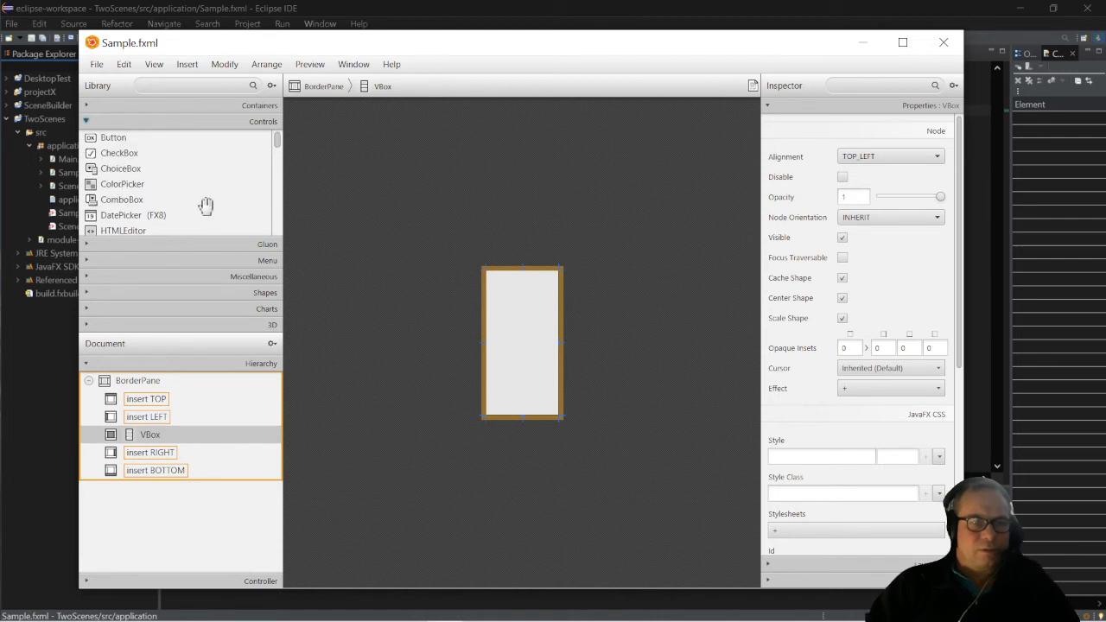
{"action": "scroll", "coordinate": [207, 205], "scroll_direction": "down", "scroll_amount": 2}
{"action": "scroll", "coordinate": [206, 205], "scroll_direction": "down", "scroll_amount": 2}
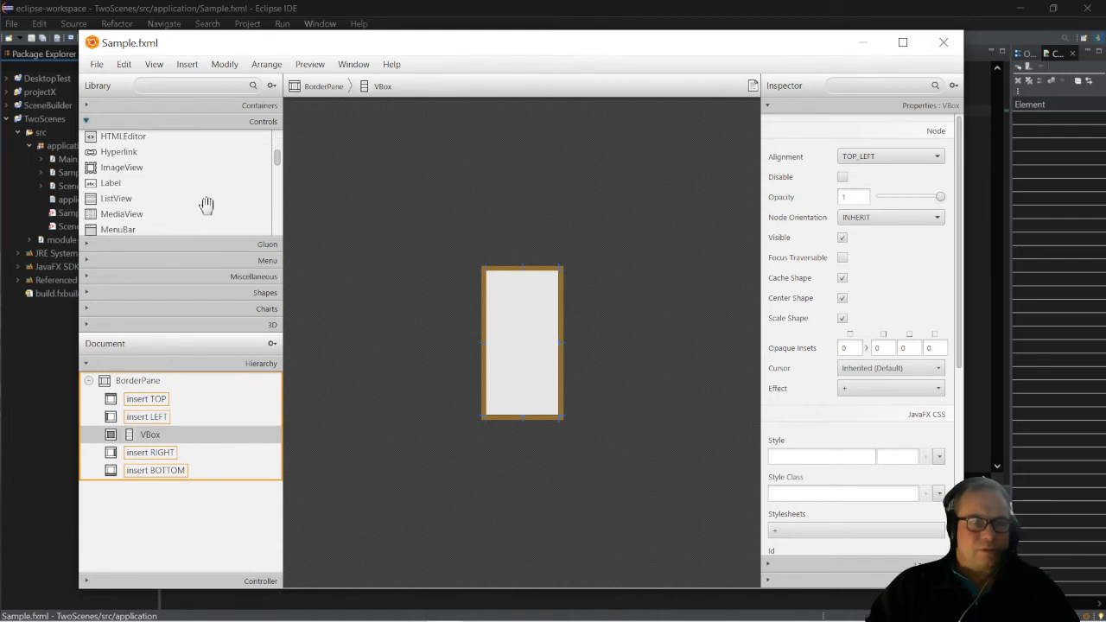
{"action": "left_click", "coordinate": [106, 190]}
{"action": "left_click_drag", "start_coordinate": [106, 190], "coordinate": [147, 436]}
{"action": "scroll", "coordinate": [164, 185], "scroll_direction": "up", "scroll_amount": 3}
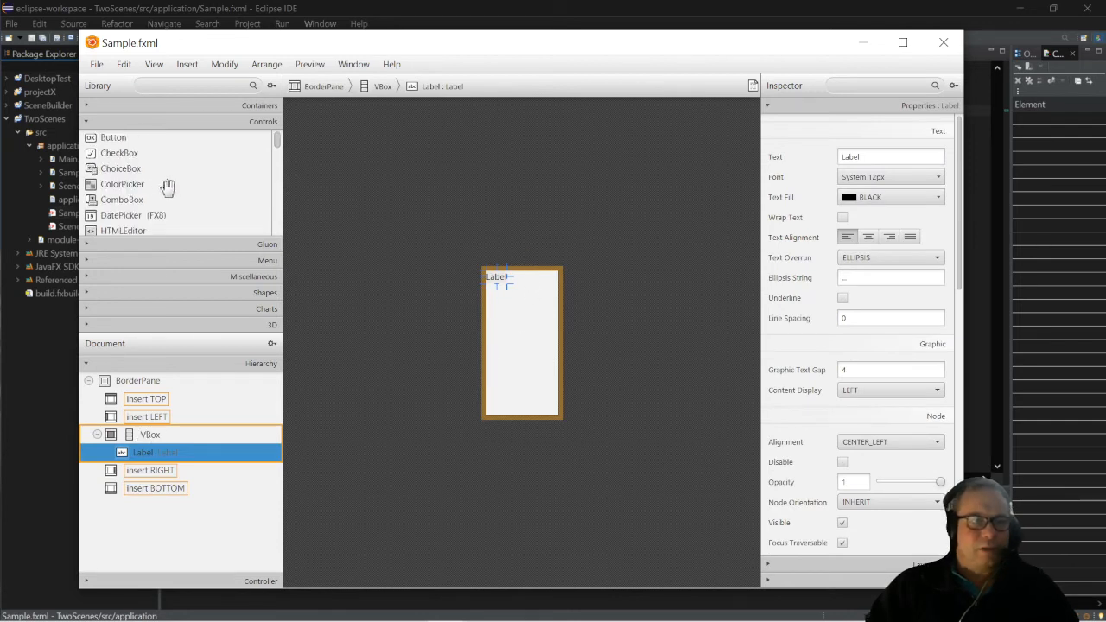
{"action": "left_click_drag", "start_coordinate": [124, 140], "coordinate": [152, 442]}
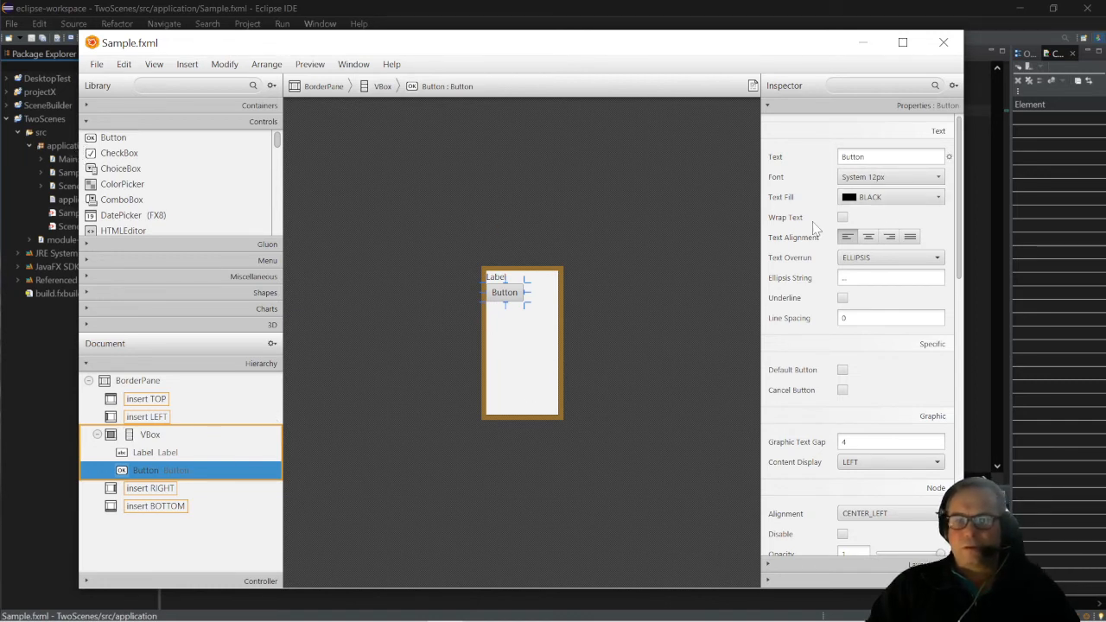
Set the text of the Label in the VBox to "Scene One".
{"action": "left_click", "coordinate": [498, 280]}
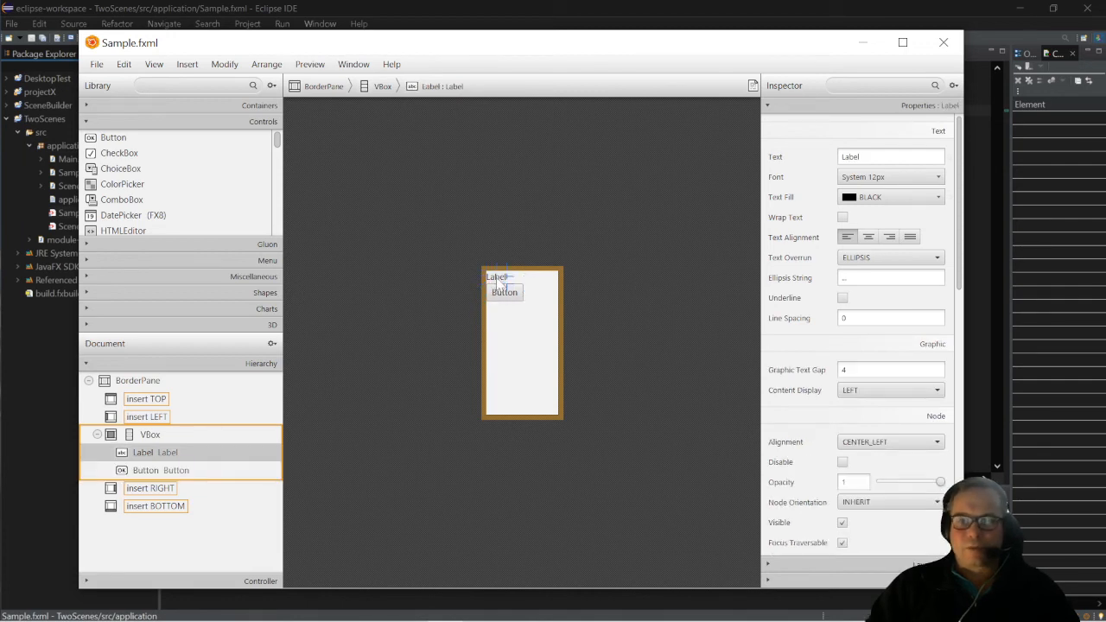
{"action": "left_click_drag", "start_coordinate": [841, 156], "coordinate": [863, 156]}
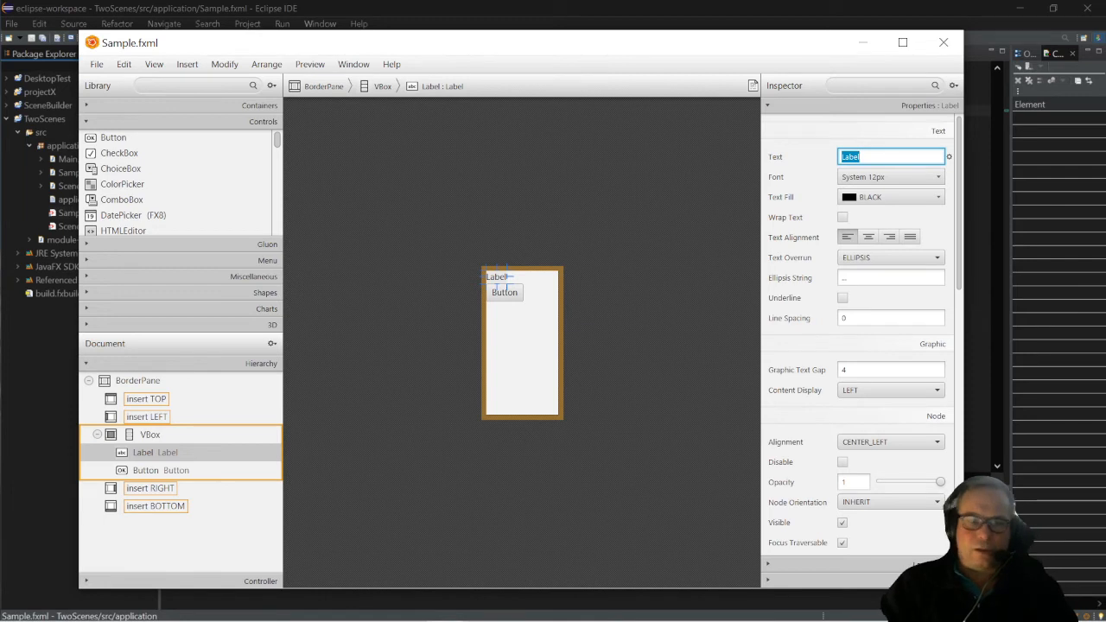
{"action": "left_click", "coordinate": [510, 298]}
{"action": "left_click", "coordinate": [499, 281]}
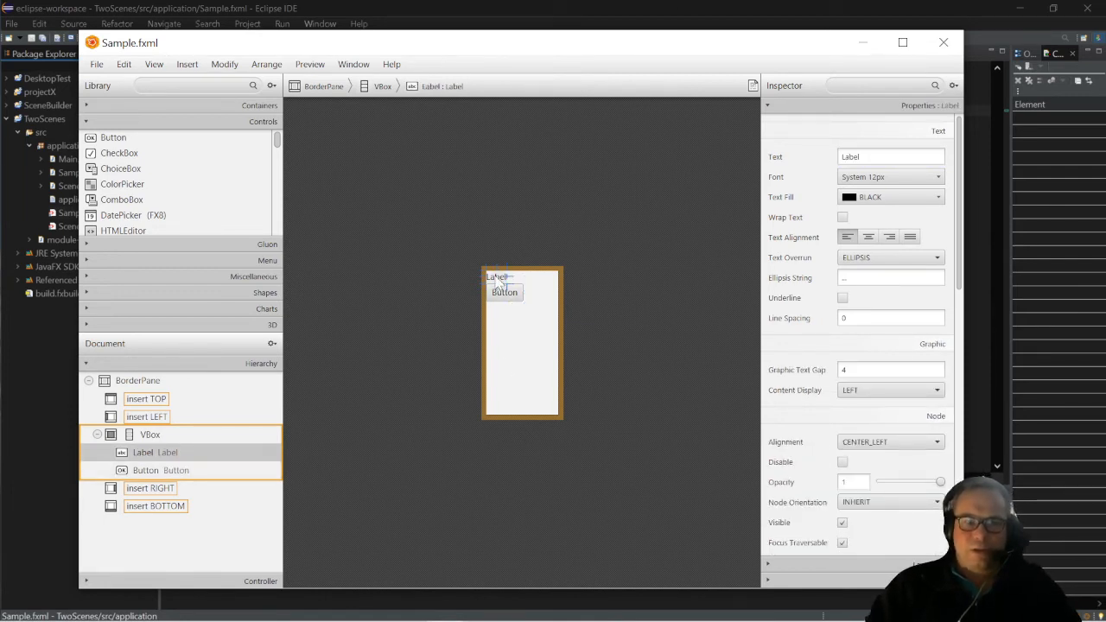
{"action": "left_click", "coordinate": [881, 156]}
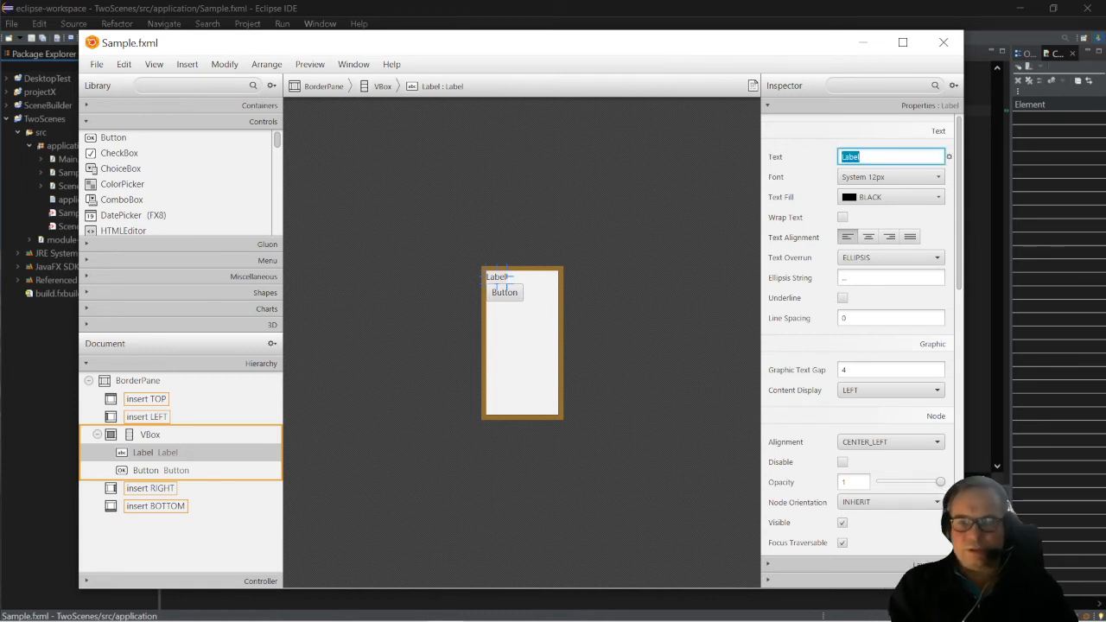
{"action": "type", "text": "F"}
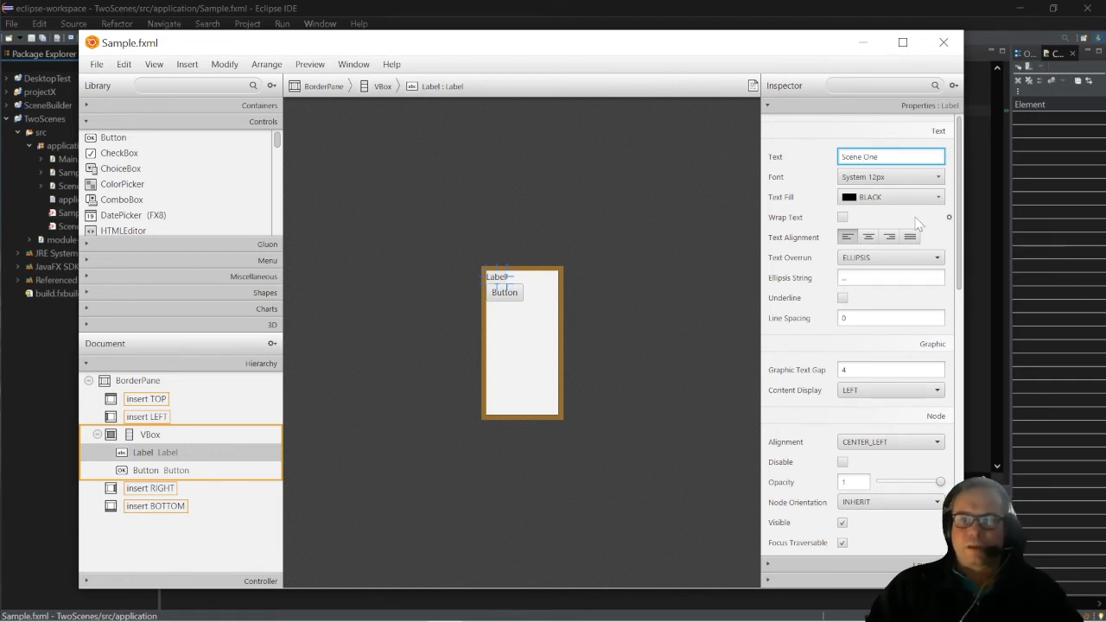
{"action": "key", "text": "Return"}
Set the text of the Button below the label to "To Scene Two".
{"action": "left_click", "coordinate": [504, 294]}
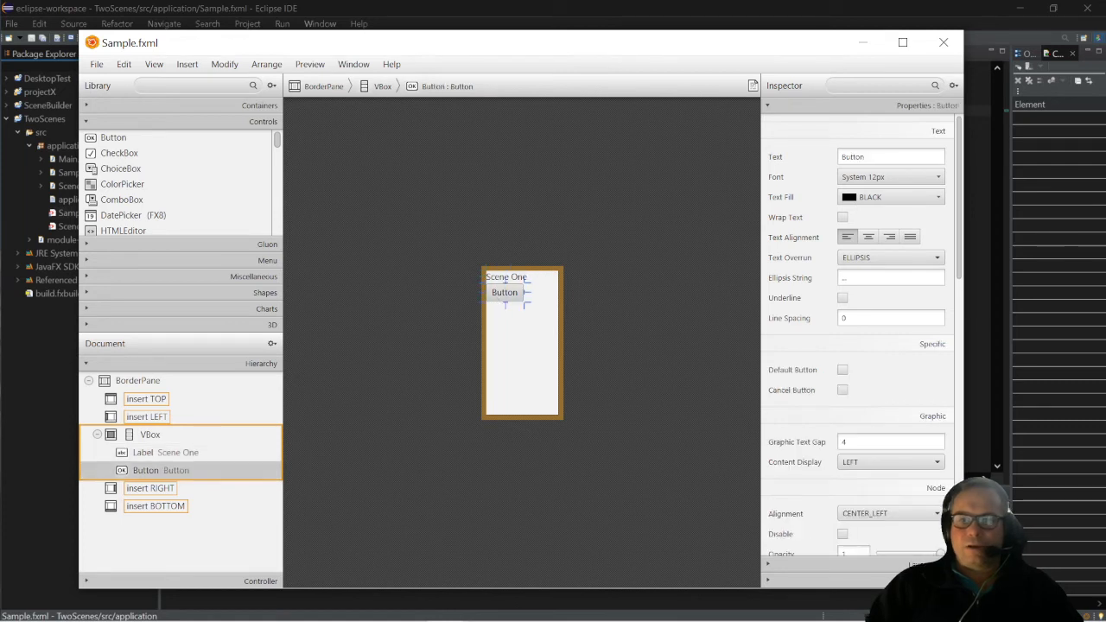
{"action": "mouse_move", "coordinate": [861, 157]}
{"action": "left_mouse_down"}
{"action": "mouse_move", "coordinate": [841, 157]}
{"action": "mouse_move", "coordinate": [867, 157]}
{"action": "left_mouse_up"}
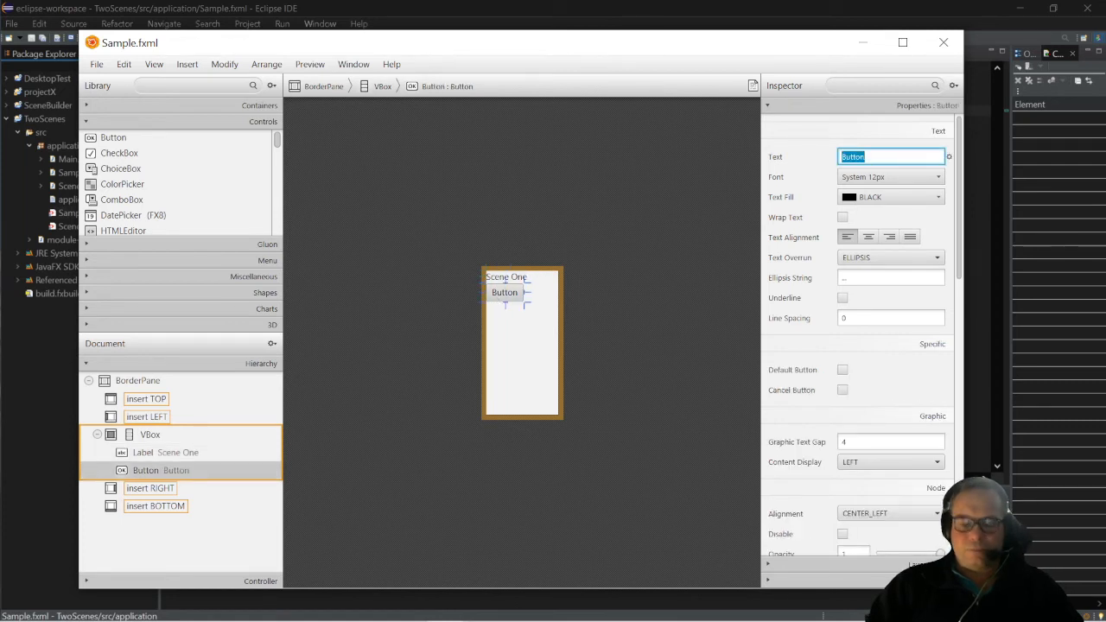
{"action": "type", "text": "Ti"}
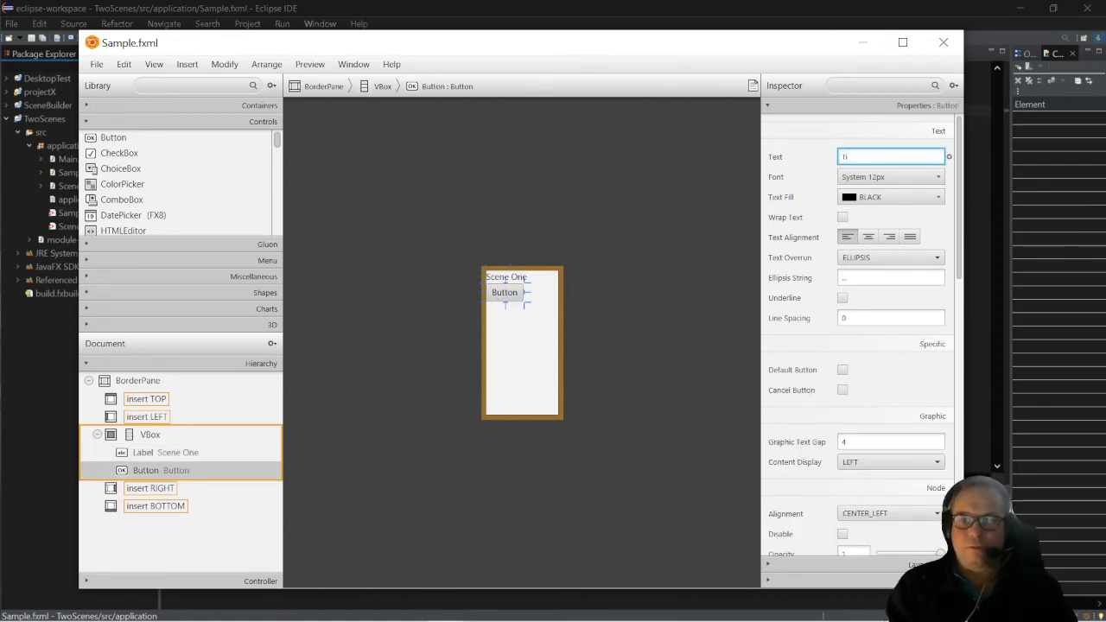
{"action": "key", "text": "BackSpace"}
{"action": "key", "text": "BackSpace"}
{"action": "type", "text": "To Scene Two"}
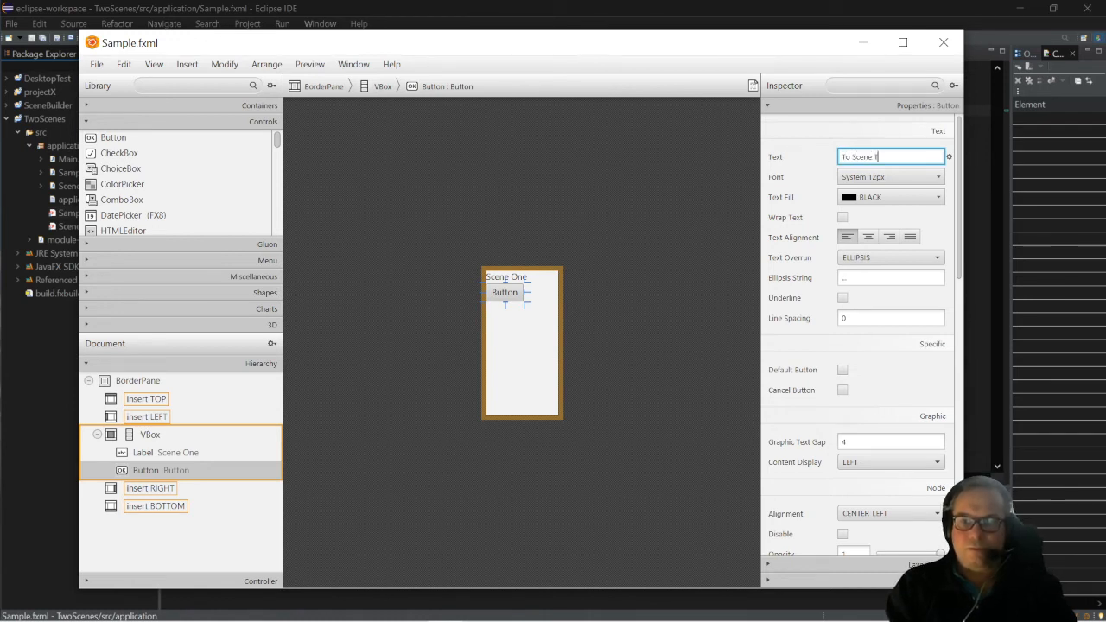
{"action": "left_click", "coordinate": [890, 278]}
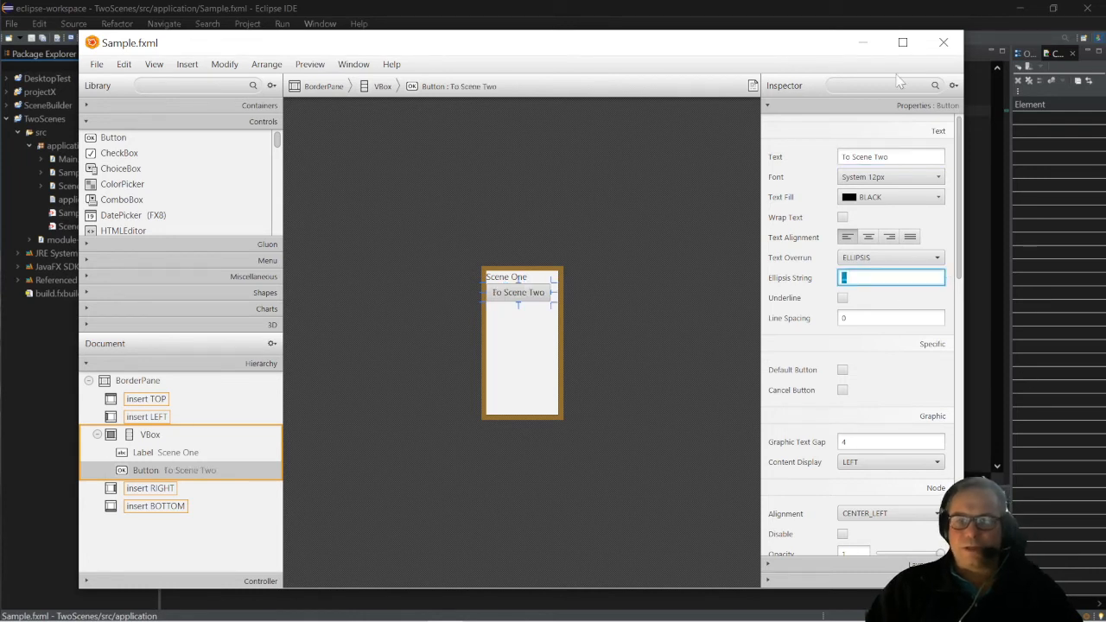
Set the VBox margin within the BorderPane to 10 on all four sides.
{"action": "left_click", "coordinate": [515, 394]}
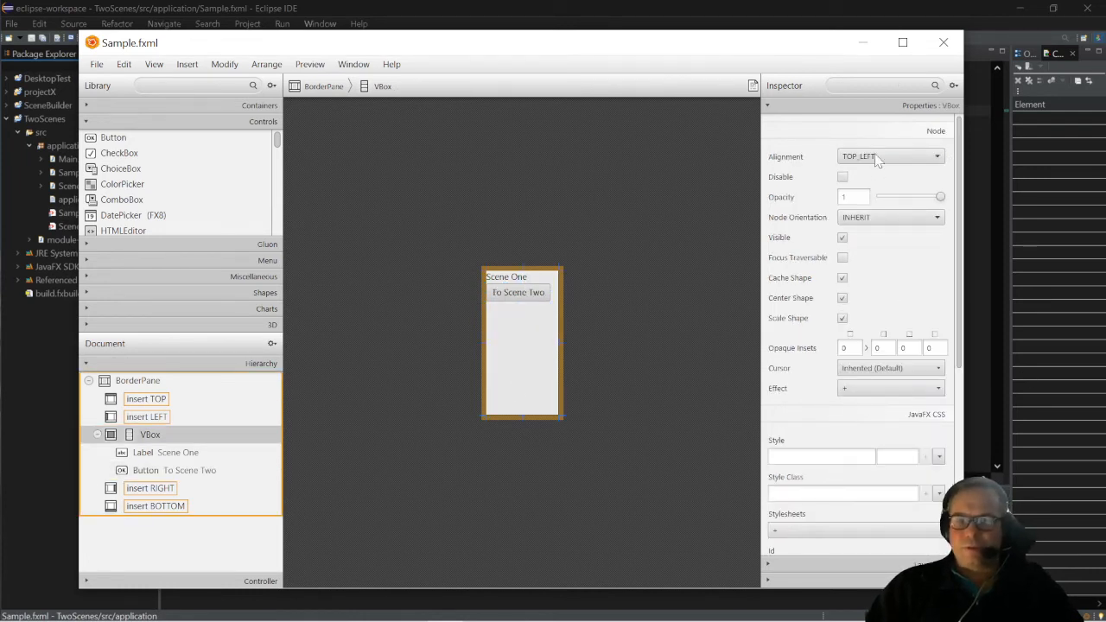
{"action": "scroll", "coordinate": [854, 272], "scroll_direction": "down", "scroll_amount": 5}
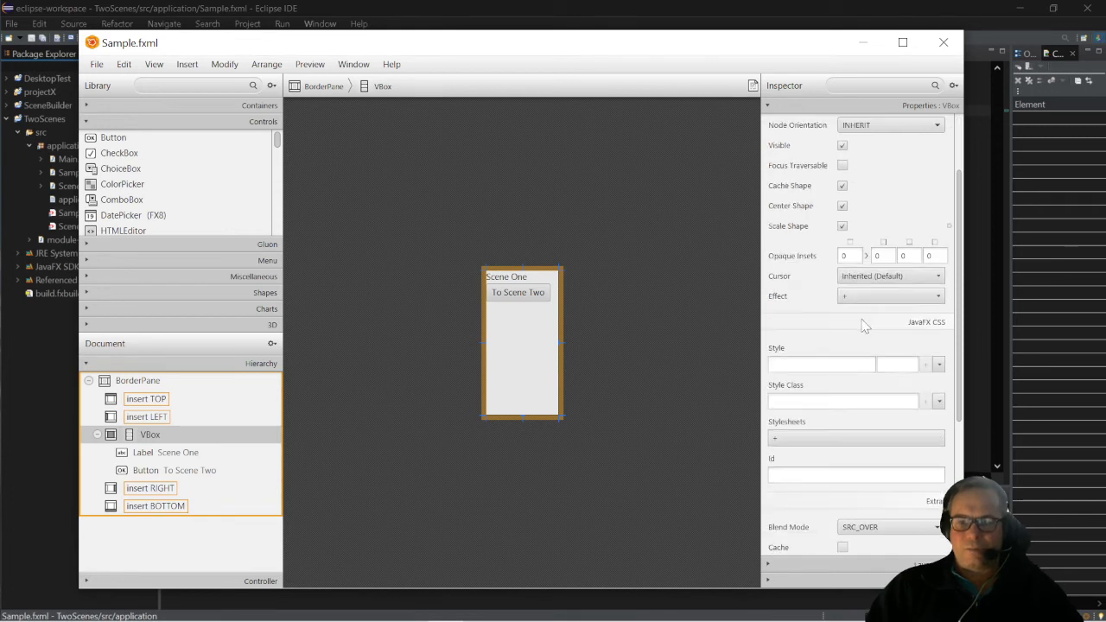
{"action": "left_click", "coordinate": [772, 564]}
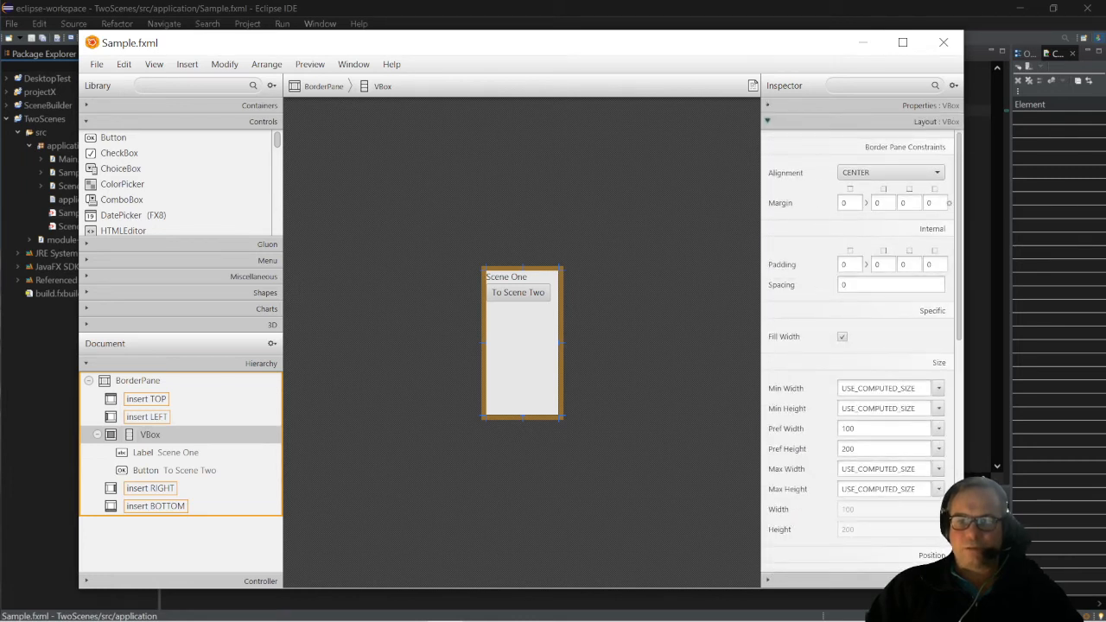
{"action": "double_click", "coordinate": [847, 203]}
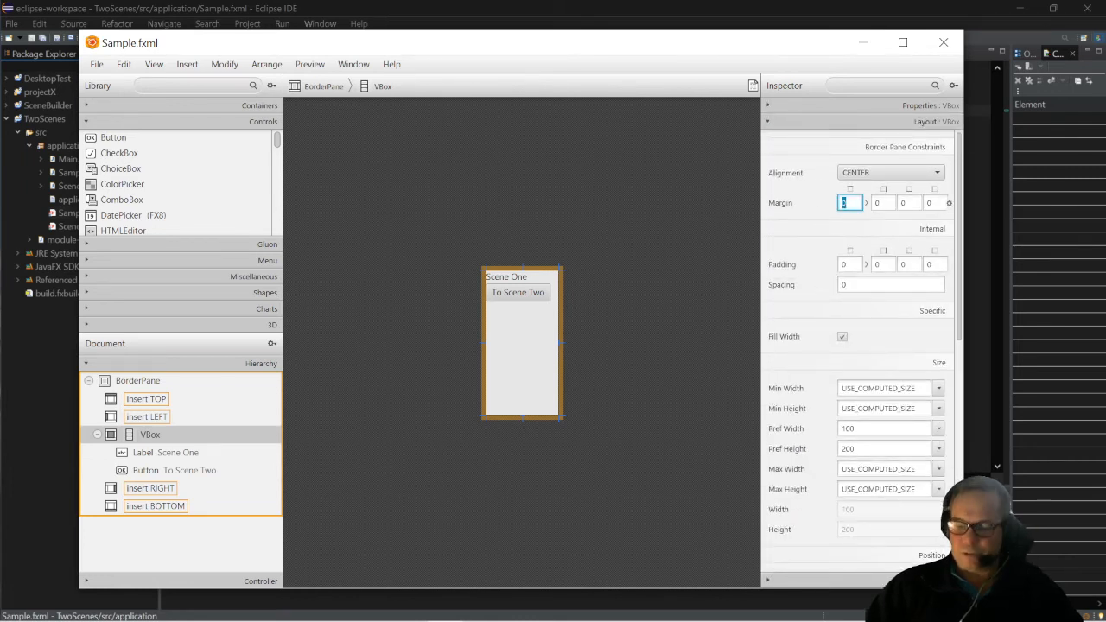
{"action": "left_click", "coordinate": [867, 203]}
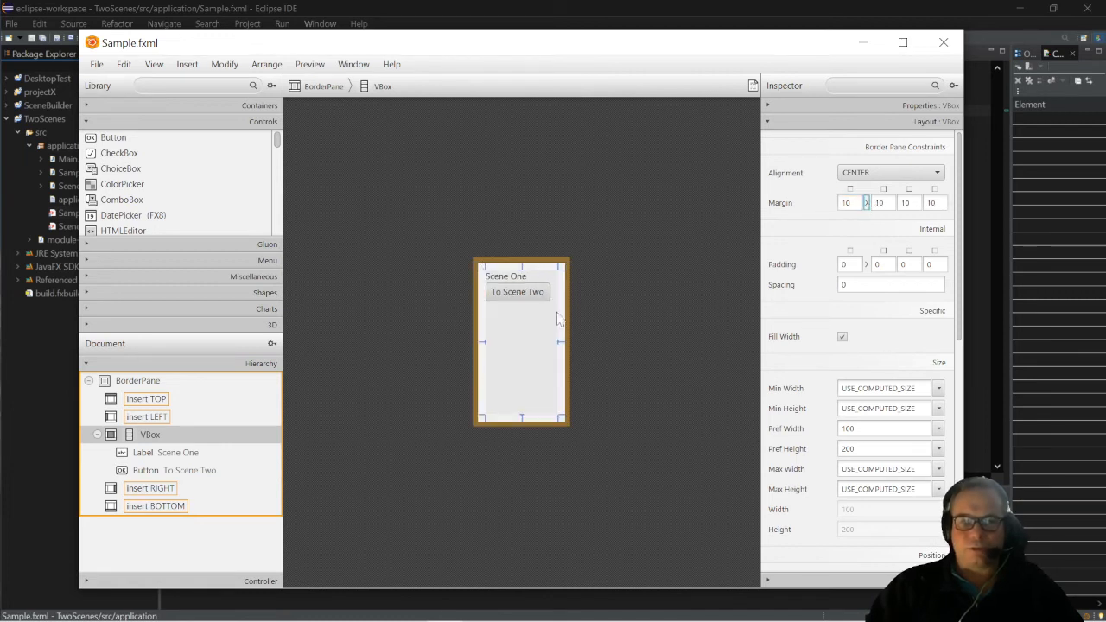
Set the VBox's internal padding to 10 on all four sides and its spacing to 15.
{"action": "double_click", "coordinate": [846, 265]}
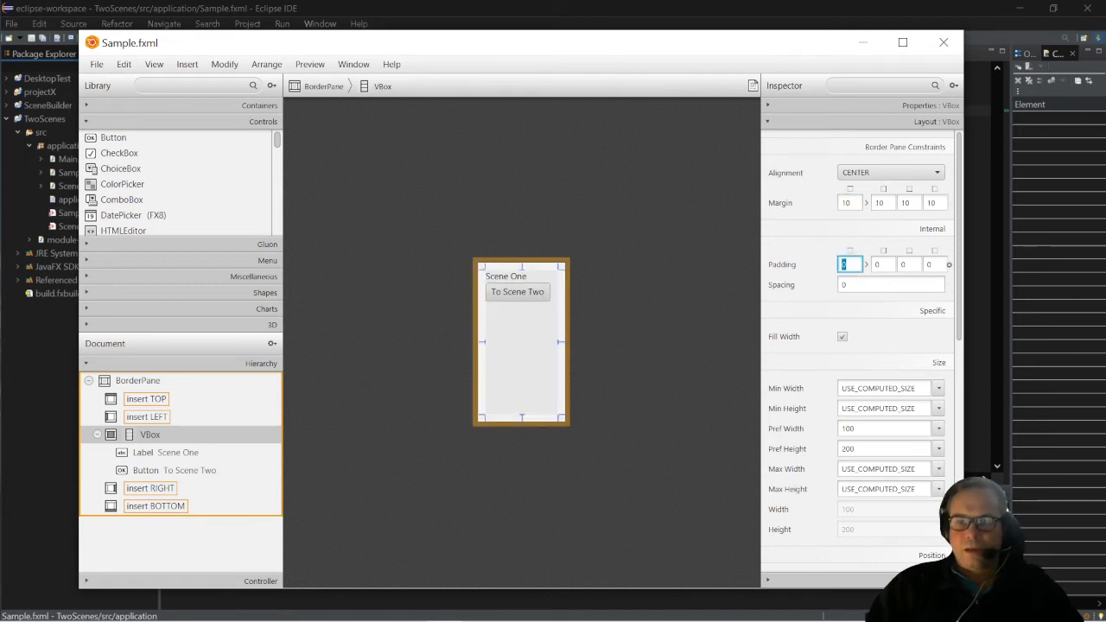
{"action": "type", "text": "10"}
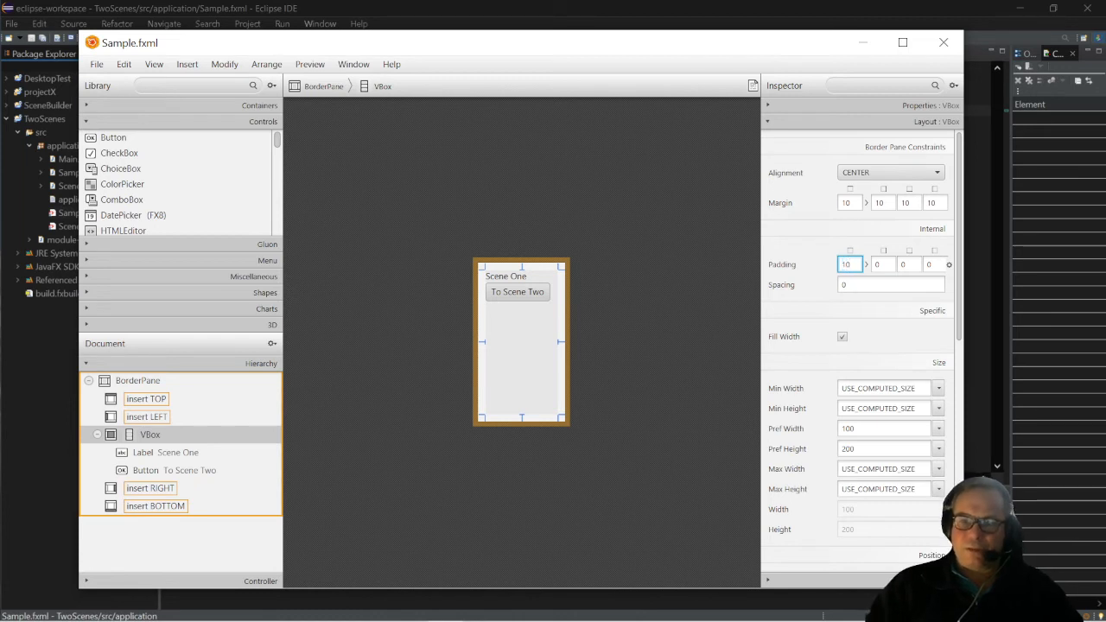
{"action": "left_click", "coordinate": [866, 265]}
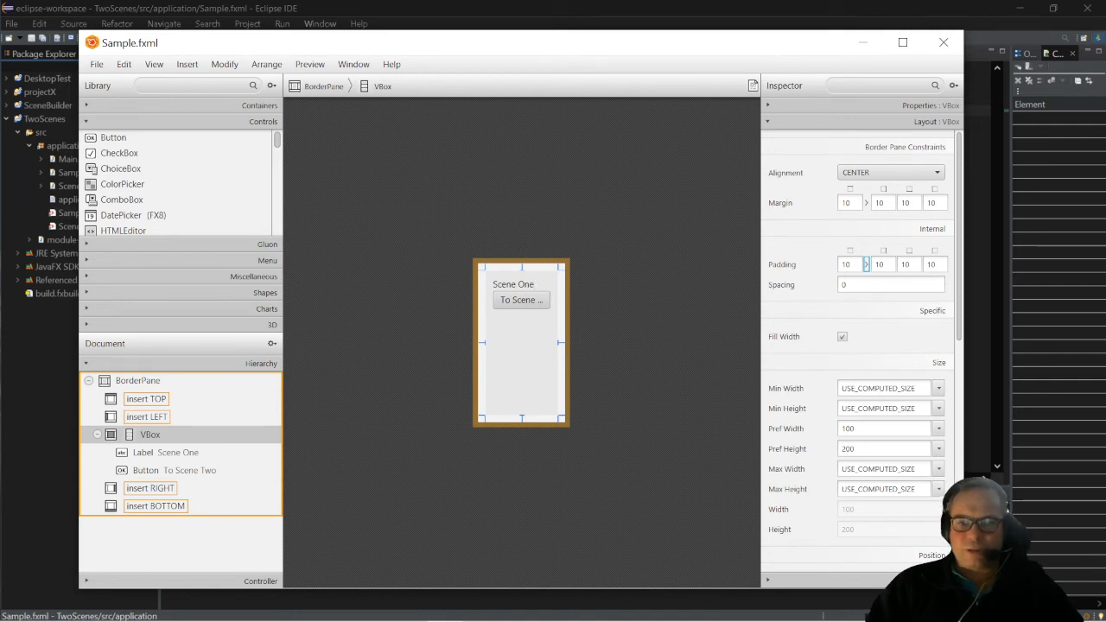
{"action": "left_click", "coordinate": [844, 285]}
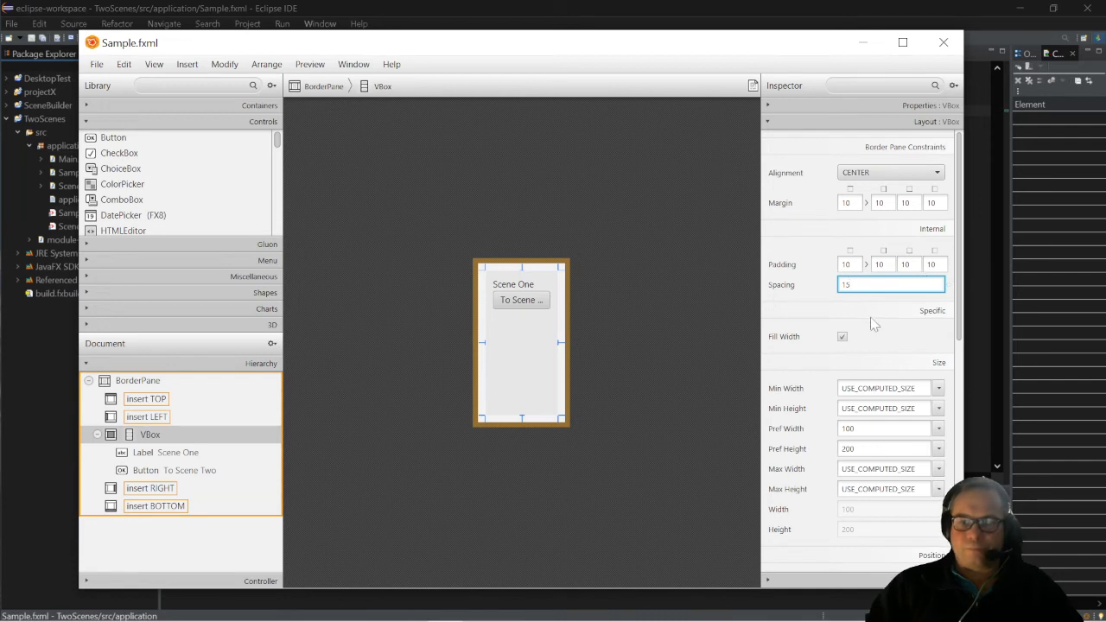
{"action": "key", "text": "Return"}
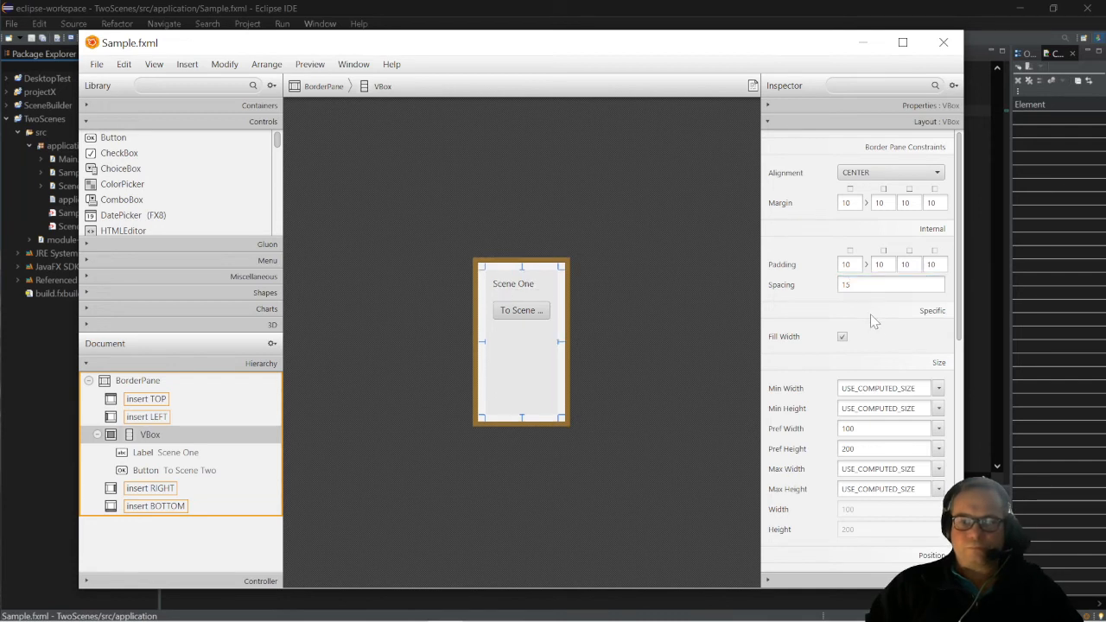
Set the VBox's node alignment to TOP_CENTER so its label and button are centred horizontally.
{"action": "left_click", "coordinate": [517, 286]}
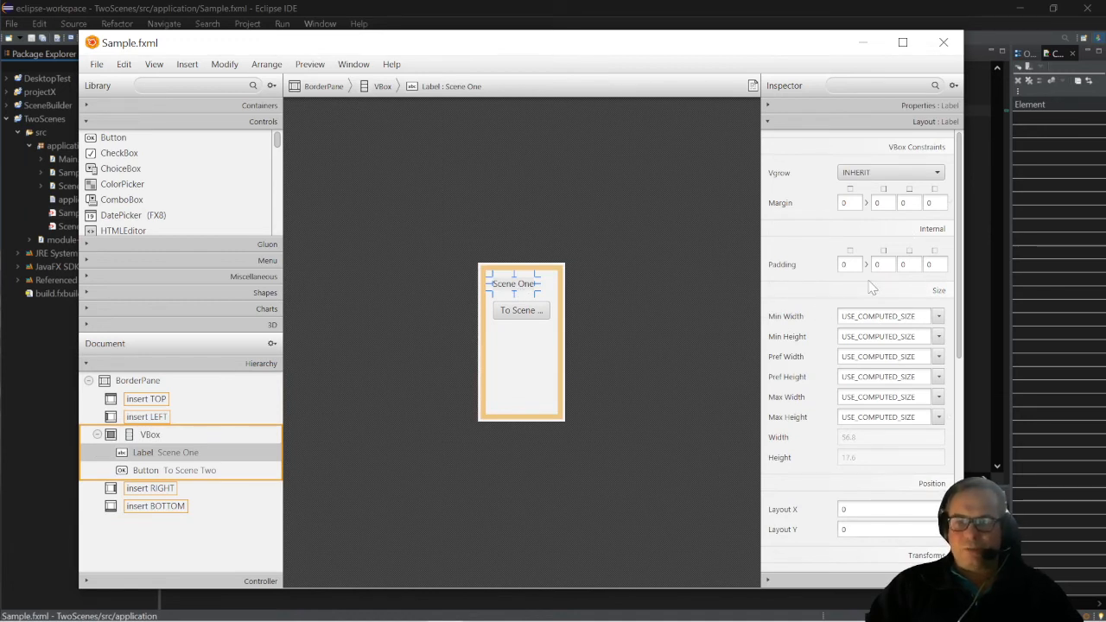
{"action": "left_click", "coordinate": [772, 107]}
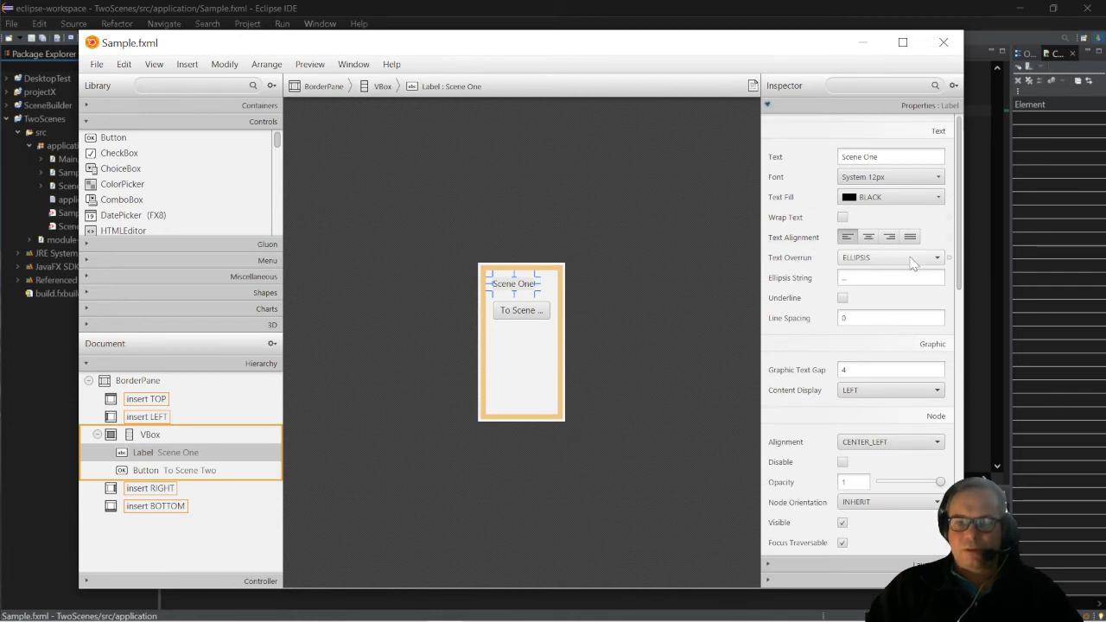
{"action": "left_click", "coordinate": [528, 378]}
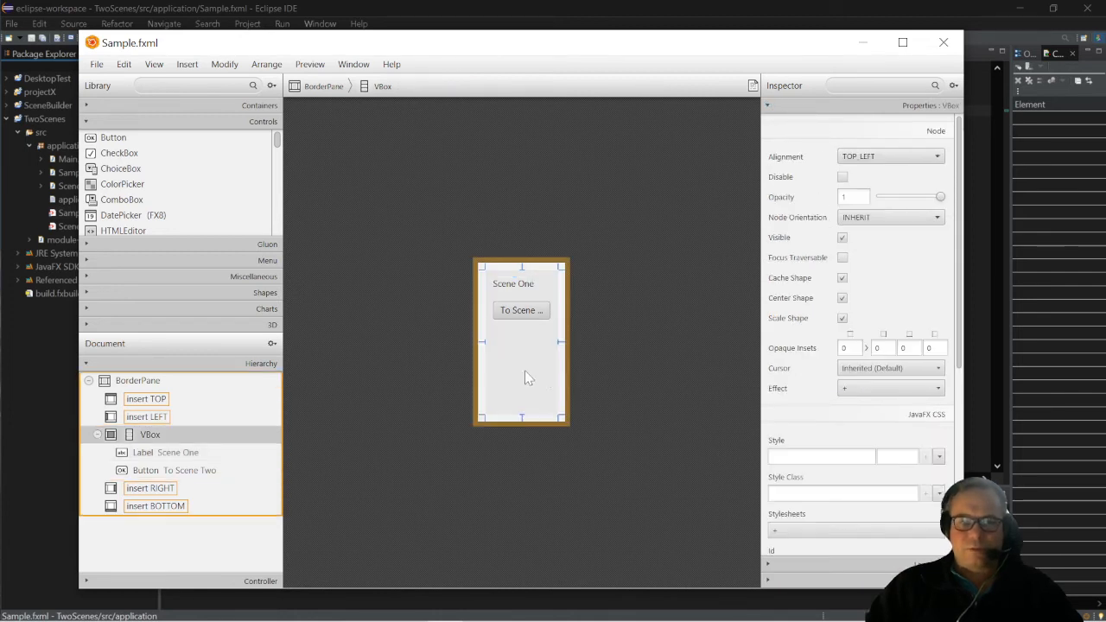
{"action": "left_click", "coordinate": [935, 159]}
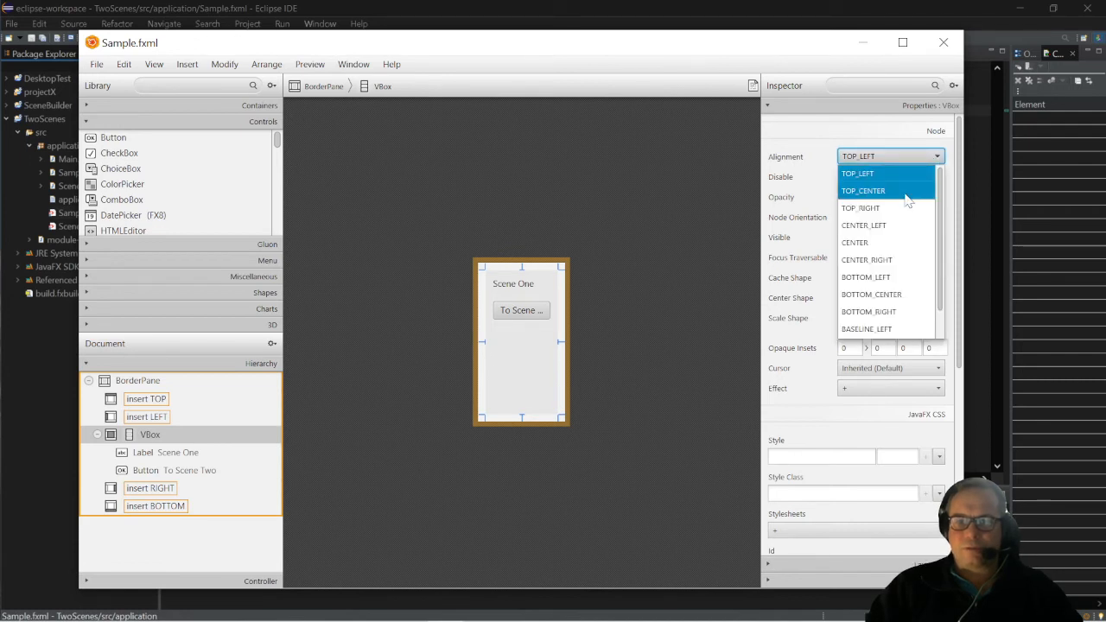
{"action": "left_click", "coordinate": [908, 192]}
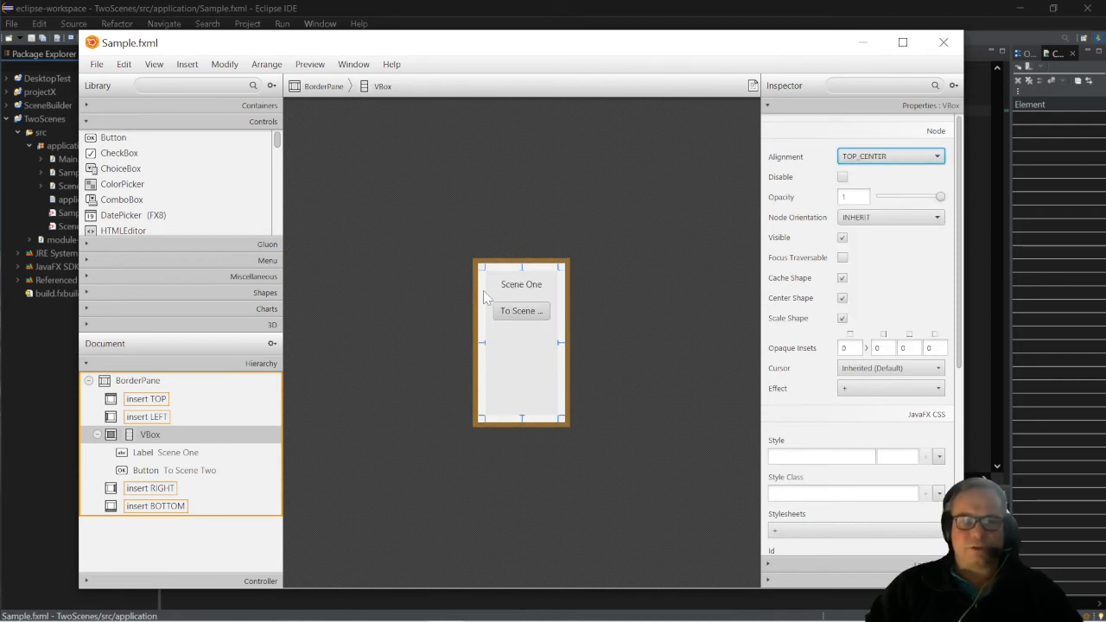
Save the layout changes to Sample.fxml and close its SceneBuilder window.
{"action": "left_click", "coordinate": [522, 313]}
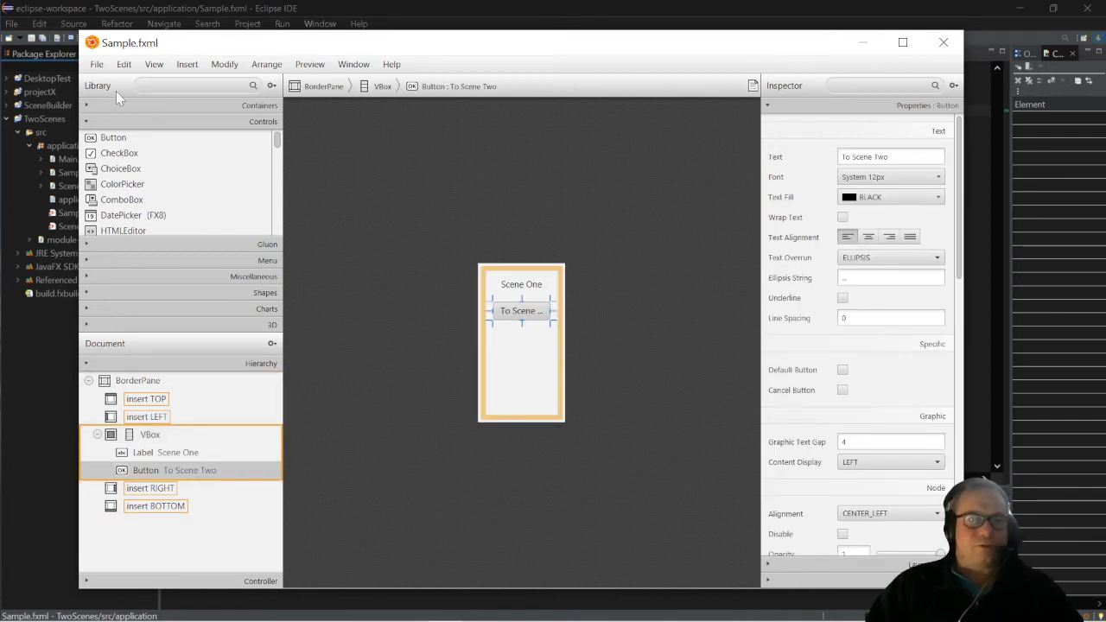
{"action": "left_click", "coordinate": [96, 64]}
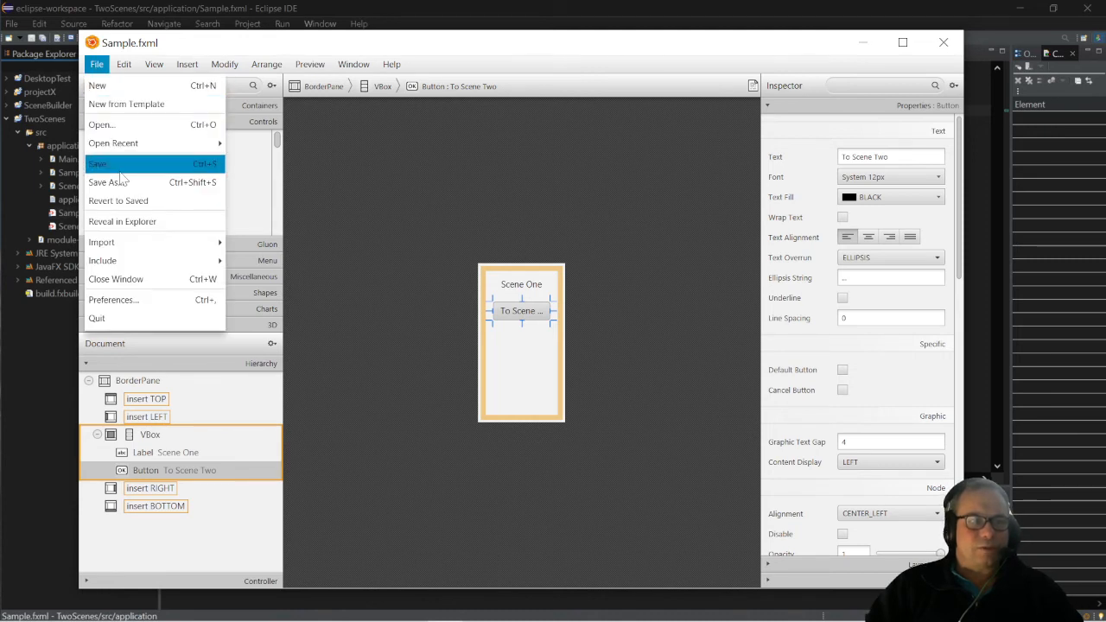
{"action": "left_click", "coordinate": [122, 169]}
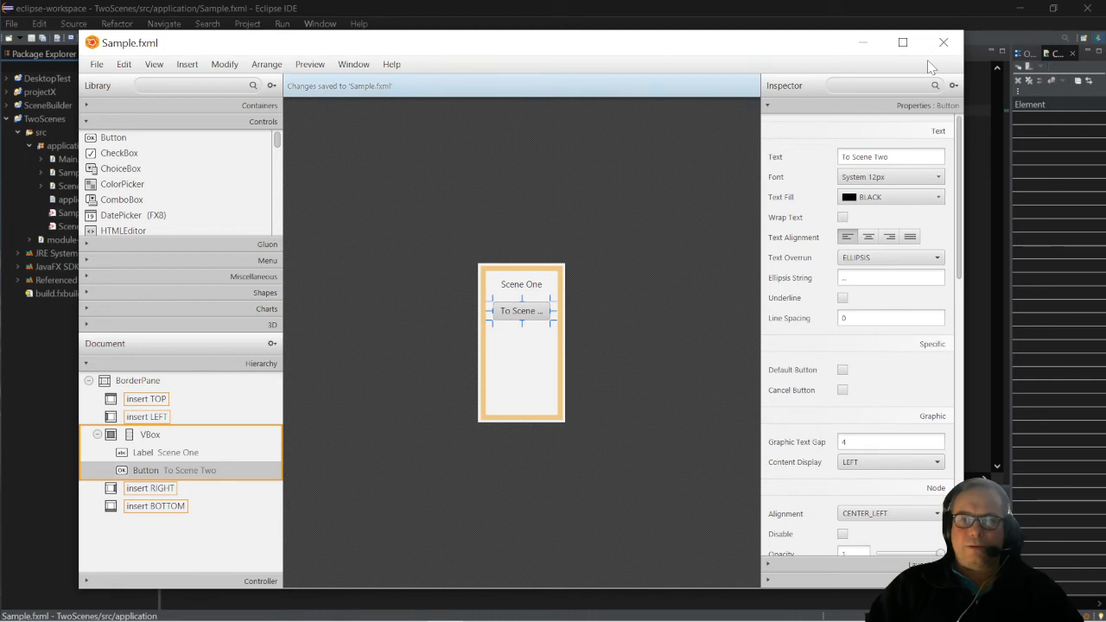
{"action": "left_click", "coordinate": [944, 42]}
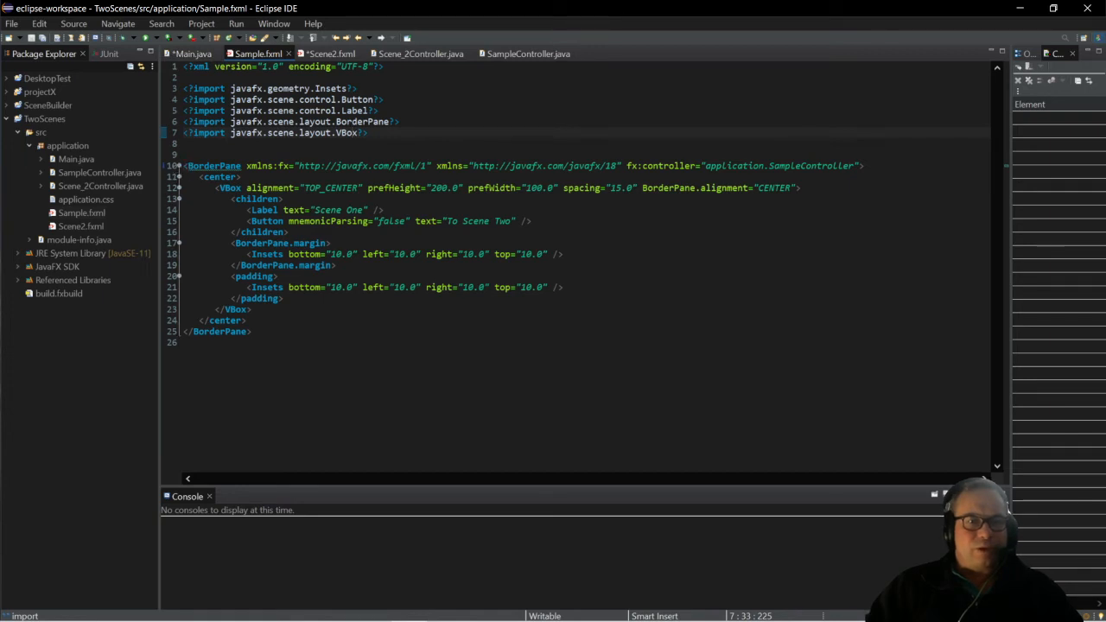
Examine the BorderPane markup in Sample.fxml and the AnchorPane root element in Scene2.fxml.
{"action": "left_click_drag", "start_coordinate": [184, 165], "coordinate": [259, 332]}
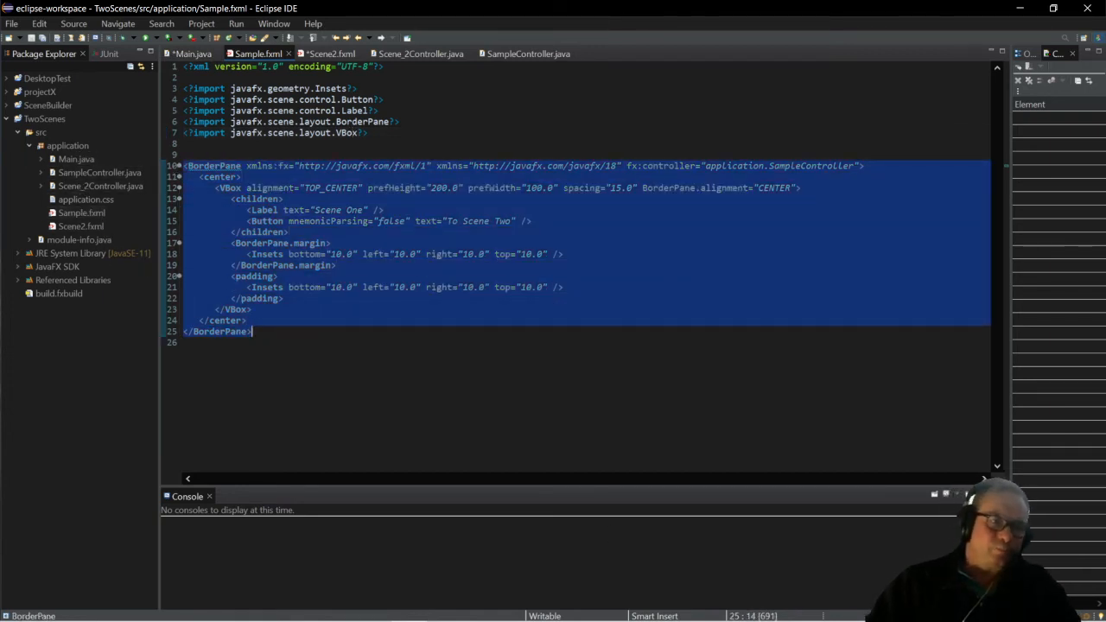
{"action": "left_click", "coordinate": [326, 54]}
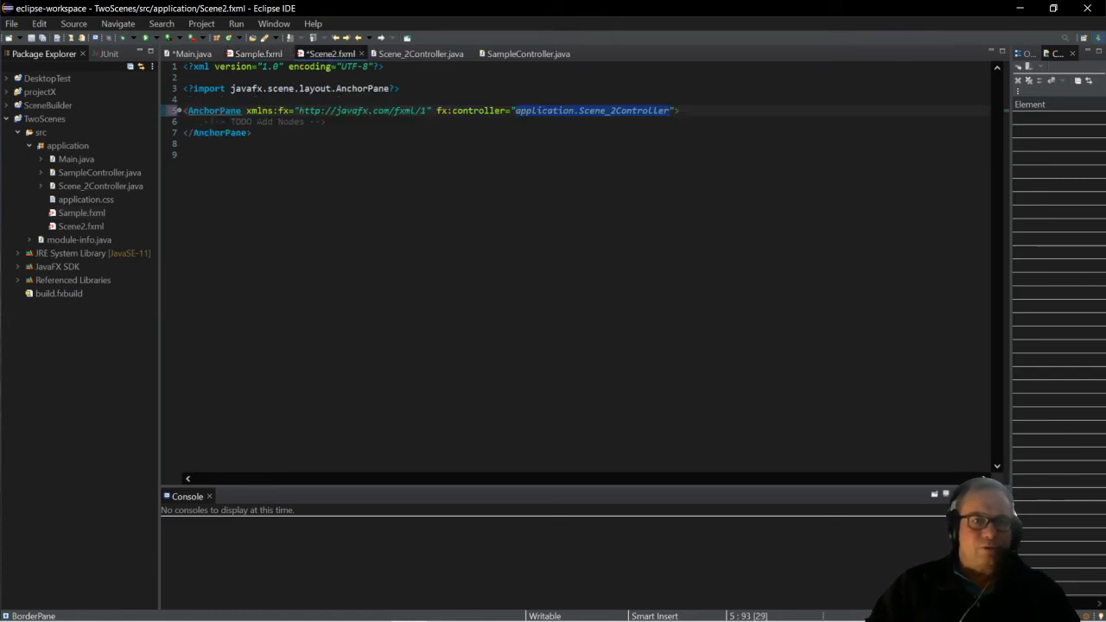
{"action": "left_click_drag", "start_coordinate": [247, 111], "coordinate": [184, 111]}
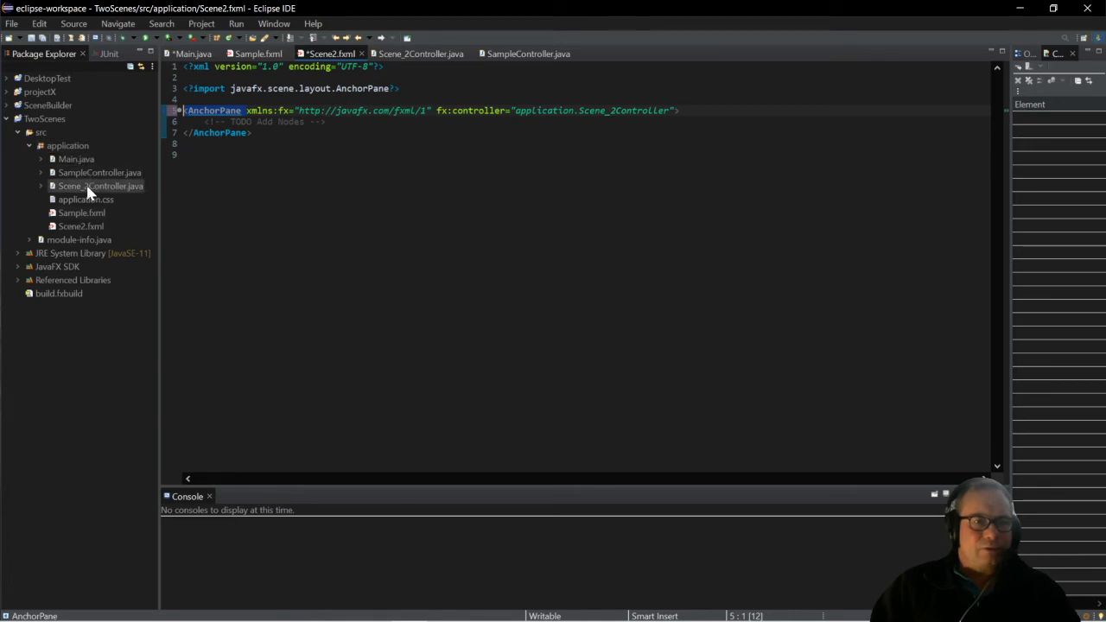
Open Scene2.fxml from the TwoScenes project in SceneBuilder and maximize its window.
{"action": "right_click", "coordinate": [84, 226]}
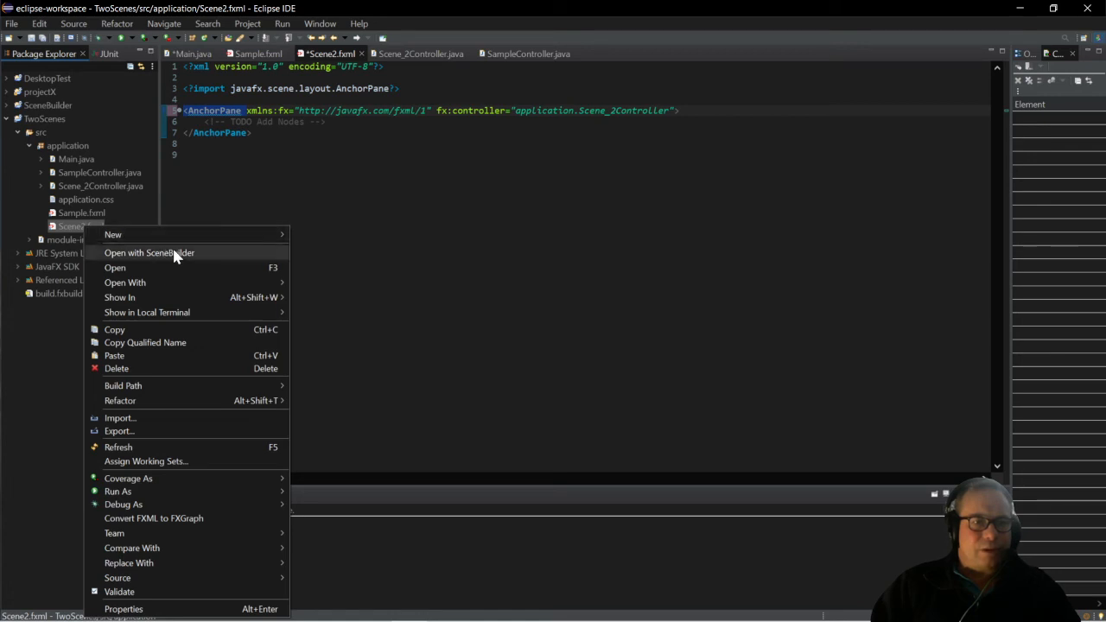
{"action": "left_click", "coordinate": [175, 254]}
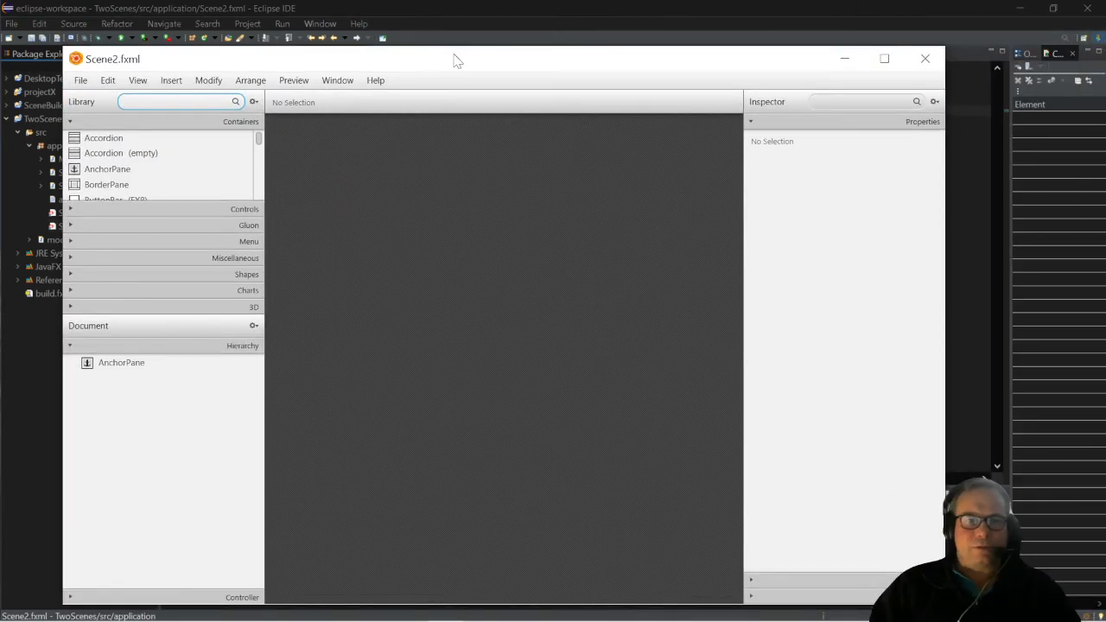
{"action": "left_click_drag", "start_coordinate": [452, 60], "coordinate": [475, 10]}
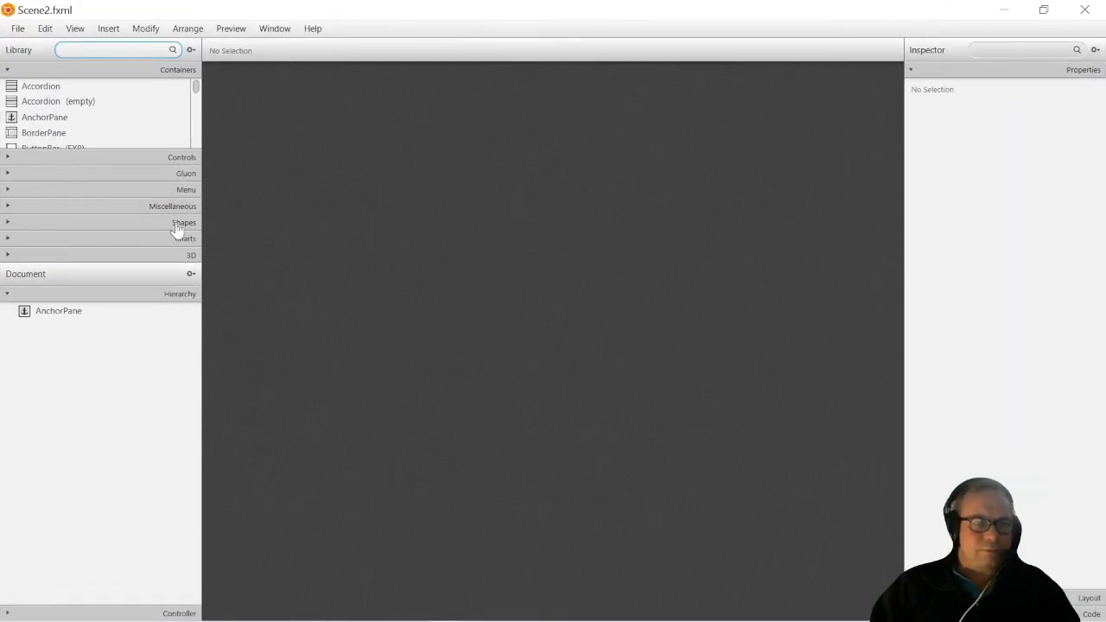
Add a VBox container as a child of the root AnchorPane, aligned with the pane's bounds.
{"action": "scroll", "coordinate": [91, 113], "scroll_direction": "down", "scroll_amount": 1}
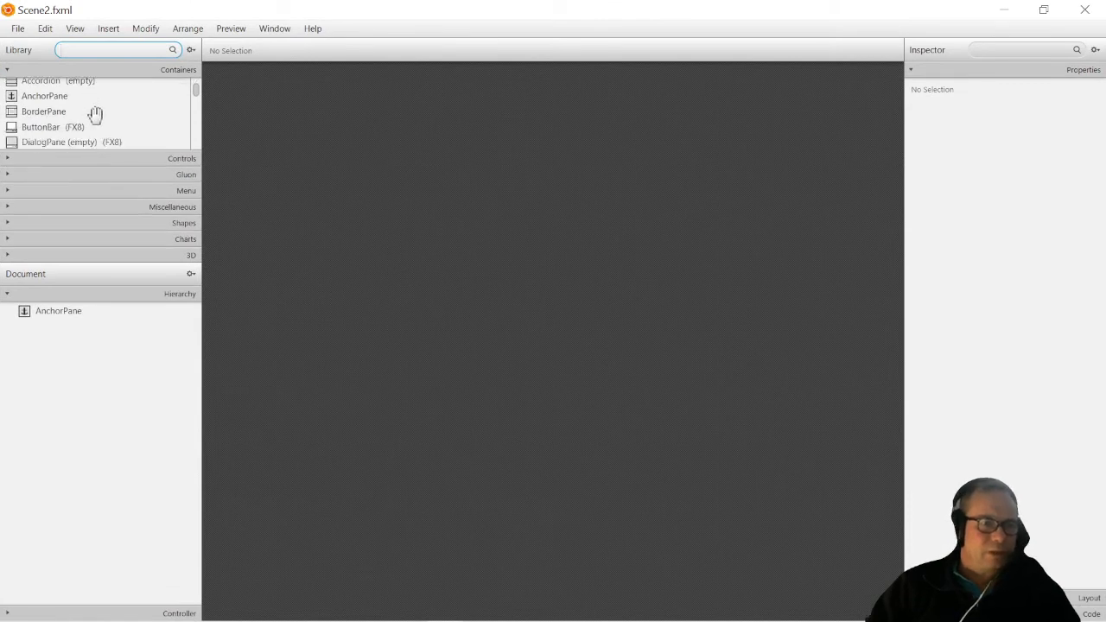
{"action": "scroll", "coordinate": [95, 115], "scroll_direction": "up", "scroll_amount": 1}
{"action": "scroll", "coordinate": [95, 126], "scroll_direction": "down", "scroll_amount": 20}
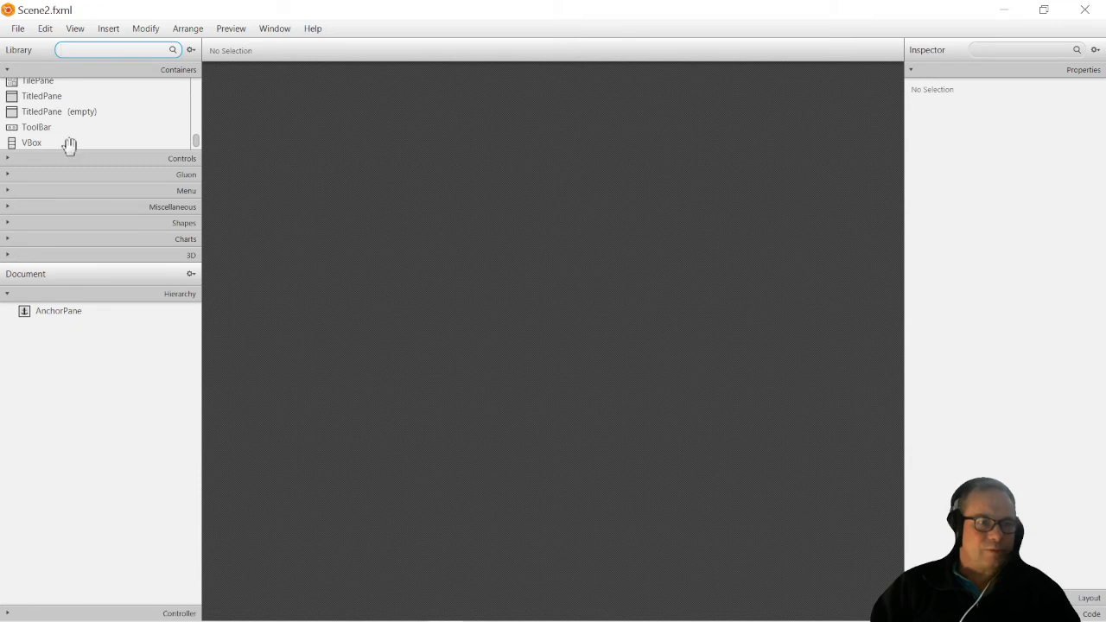
{"action": "left_click_drag", "start_coordinate": [32, 143], "coordinate": [555, 338]}
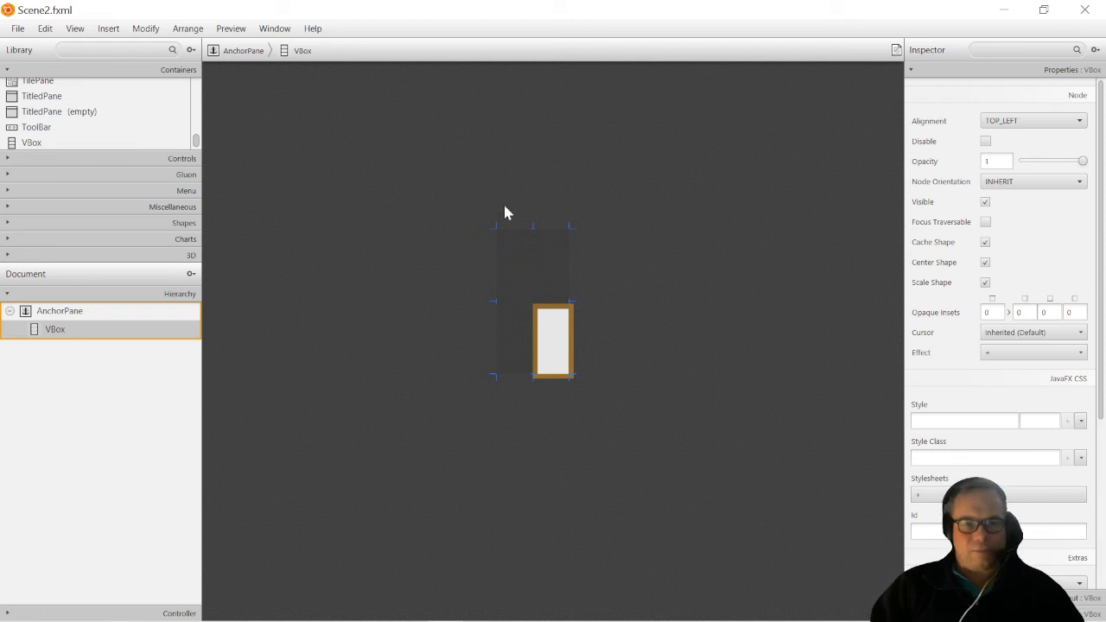
{"action": "key", "text": "Delete"}
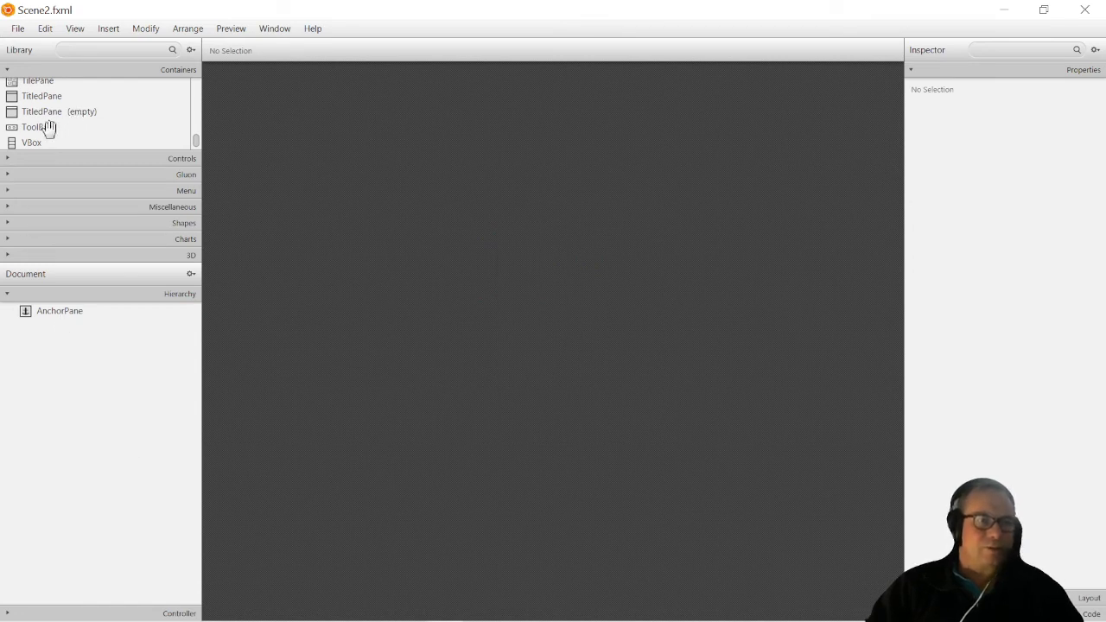
{"action": "left_click_drag", "start_coordinate": [35, 144], "coordinate": [58, 314]}
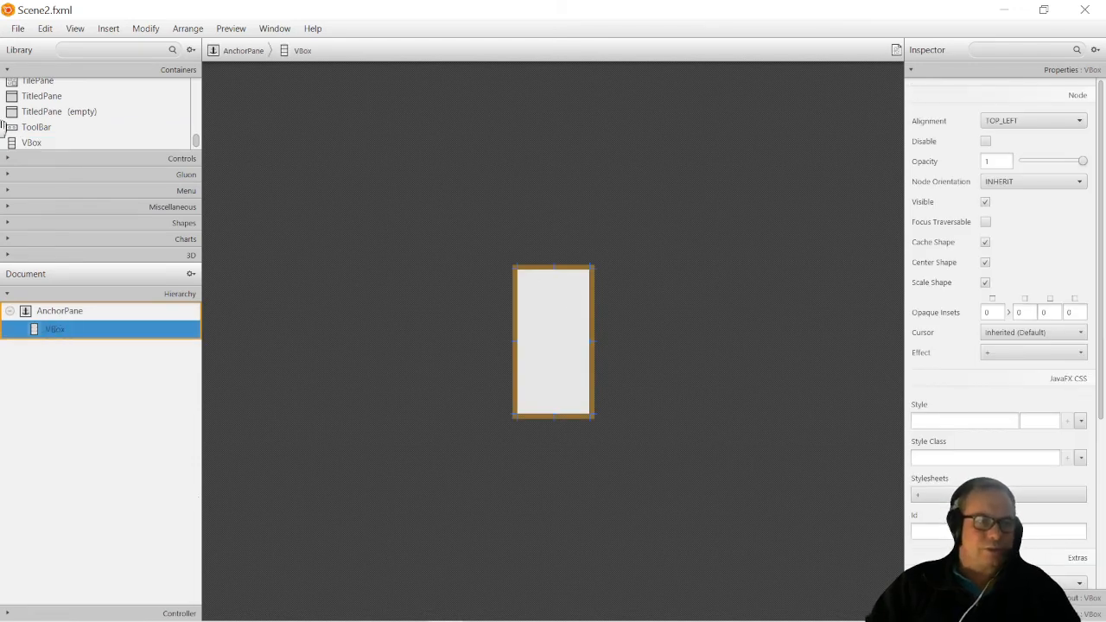
Add a Label to the VBox and a Button directly below it.
{"action": "left_click", "coordinate": [9, 158]}
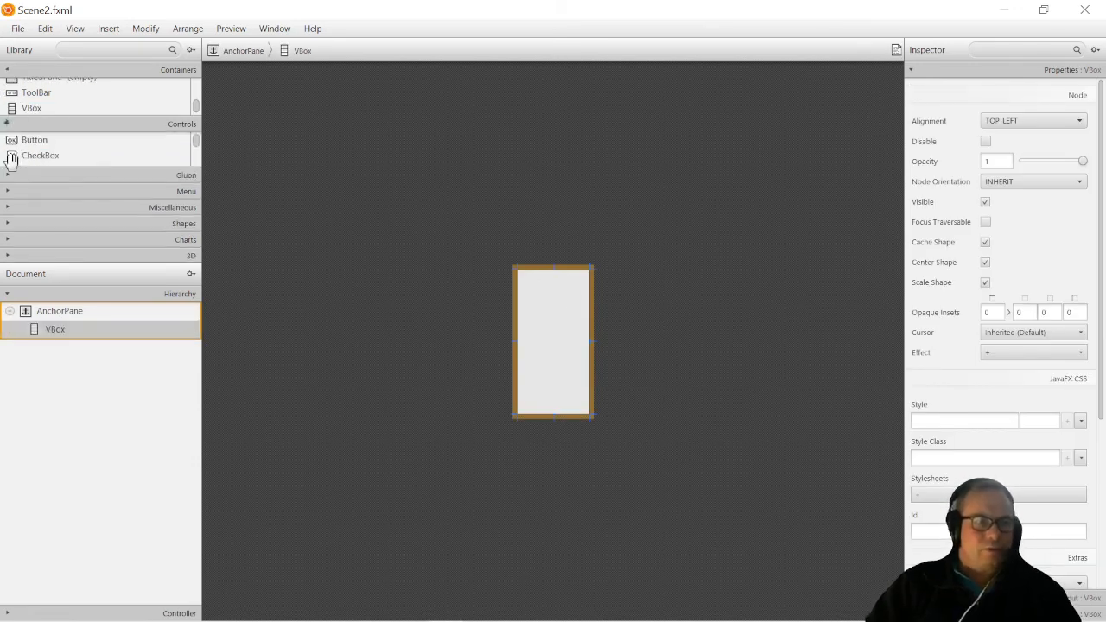
{"action": "scroll", "coordinate": [42, 132], "scroll_direction": "down", "scroll_amount": 5}
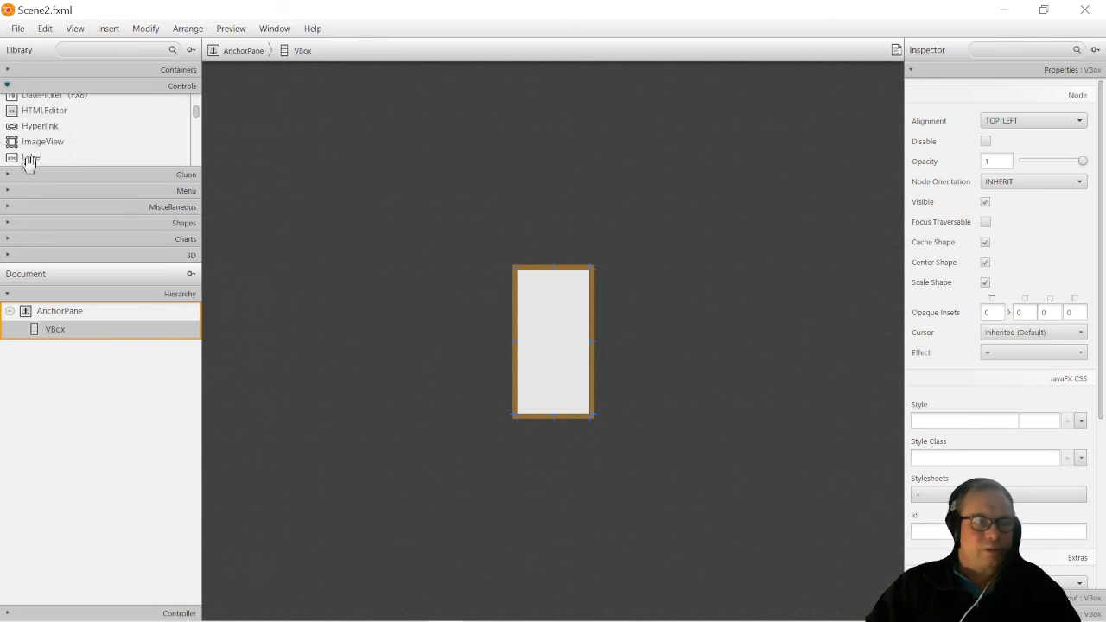
{"action": "left_click_drag", "start_coordinate": [30, 160], "coordinate": [546, 288]}
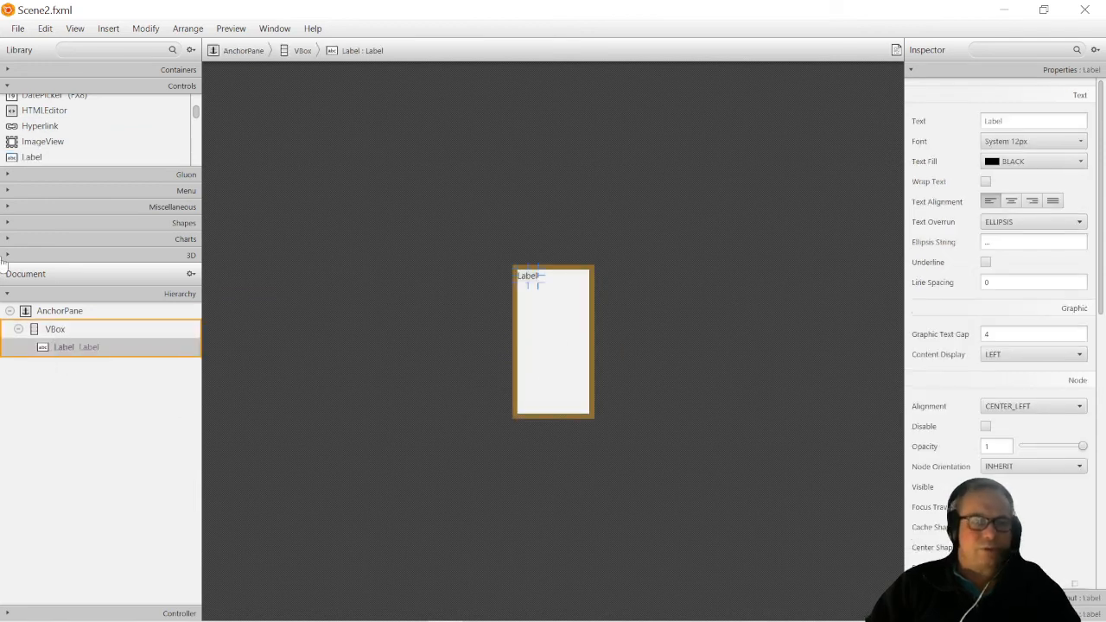
{"action": "scroll", "coordinate": [96, 136], "scroll_direction": "up", "scroll_amount": 1}
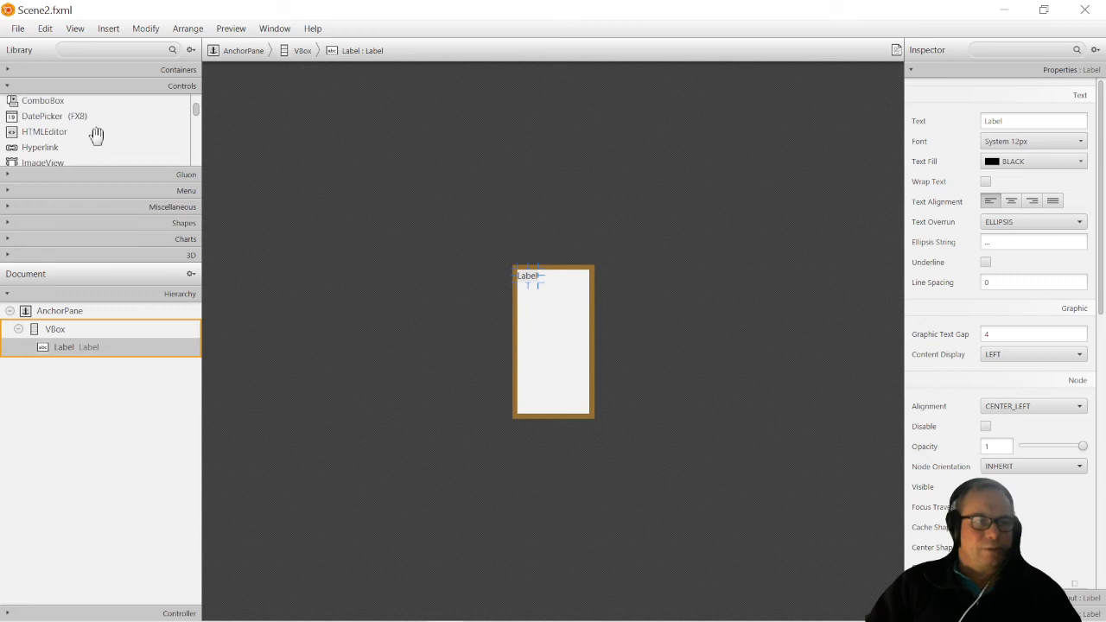
{"action": "scroll", "coordinate": [96, 136], "scroll_direction": "up", "scroll_amount": 2}
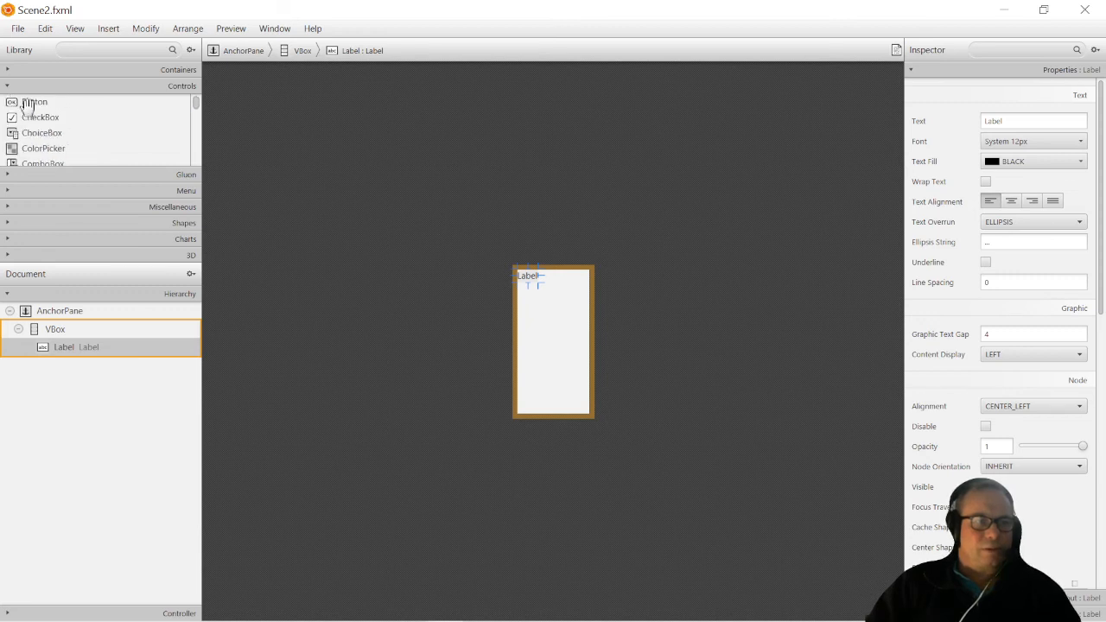
{"action": "left_click_drag", "start_coordinate": [28, 103], "coordinate": [52, 353]}
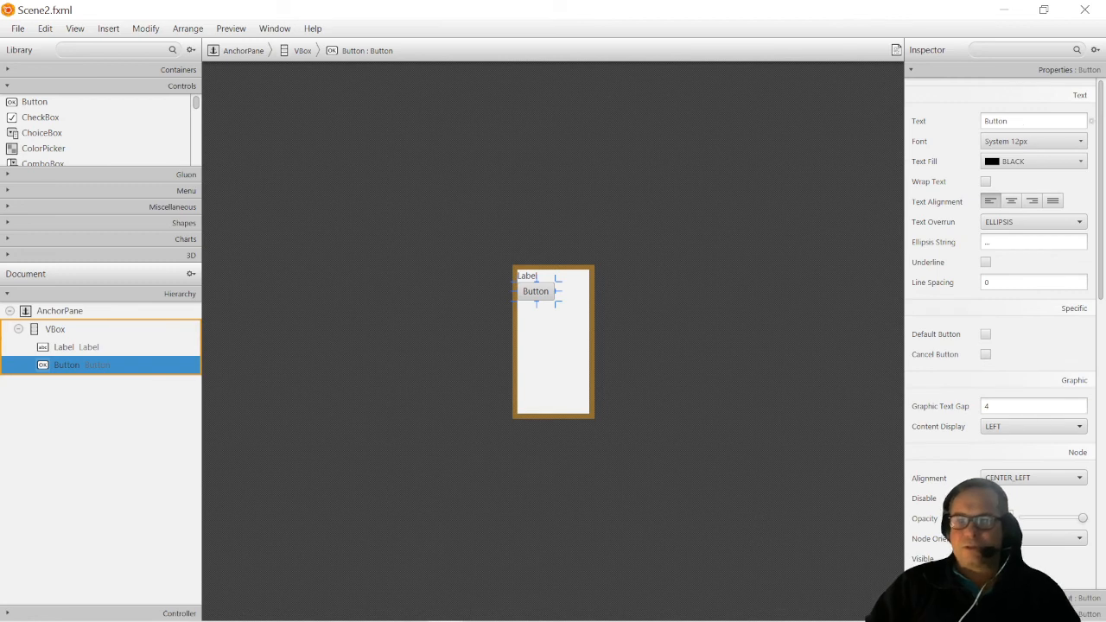
Set the Button's text to "Back" and the Label's text to "Scene Two".
{"action": "double_click", "coordinate": [997, 121]}
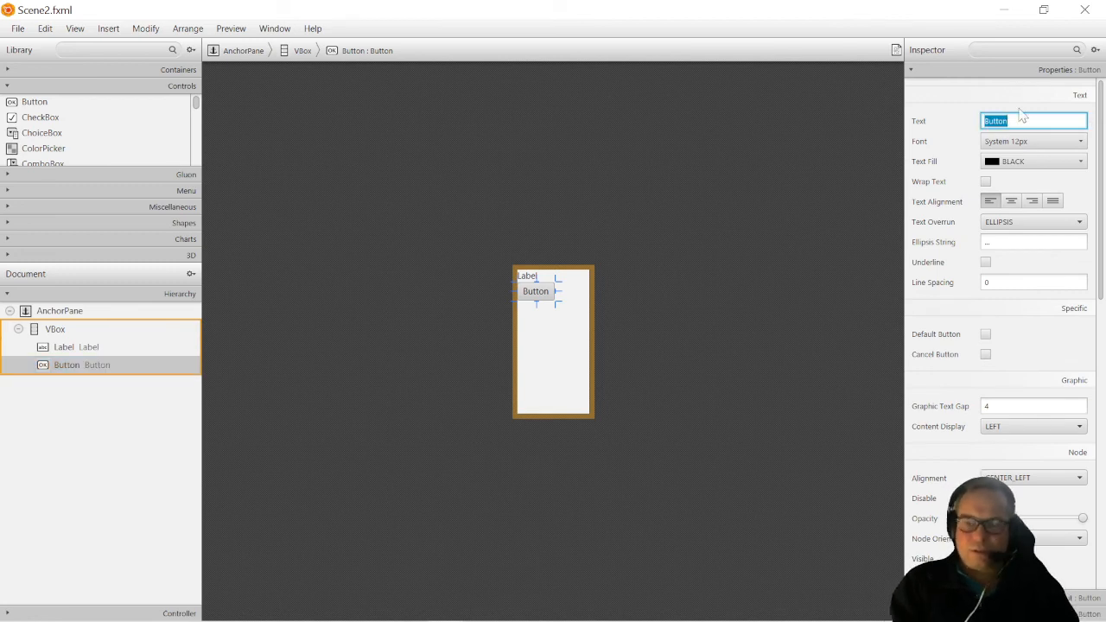
{"action": "type", "text": "Back"}
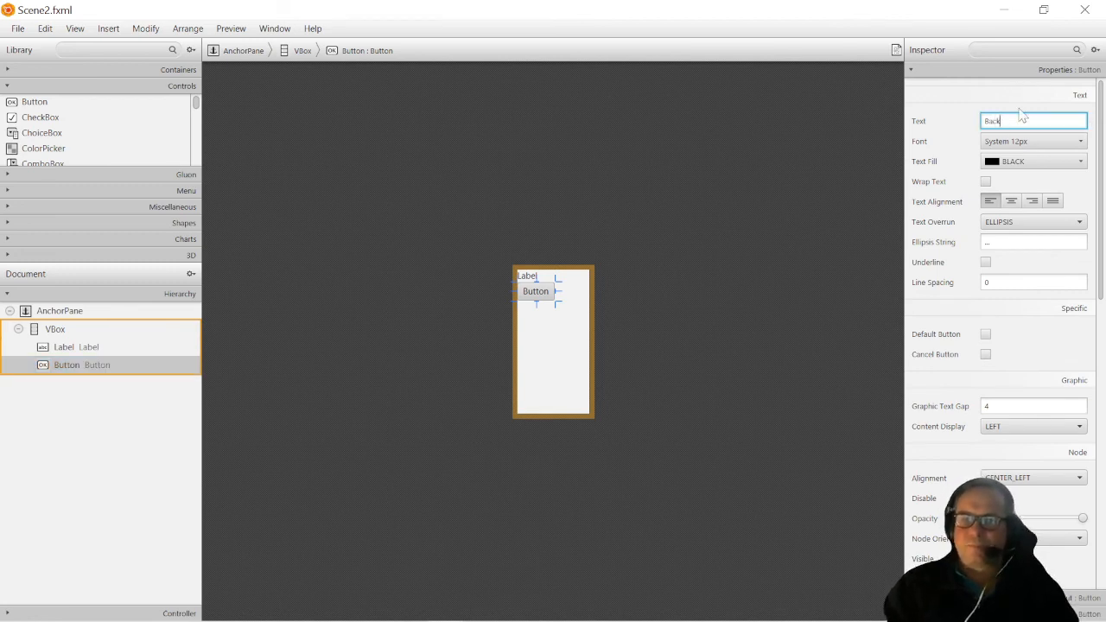
{"action": "left_click", "coordinate": [534, 278]}
{"action": "double_click", "coordinate": [1086, 121]}
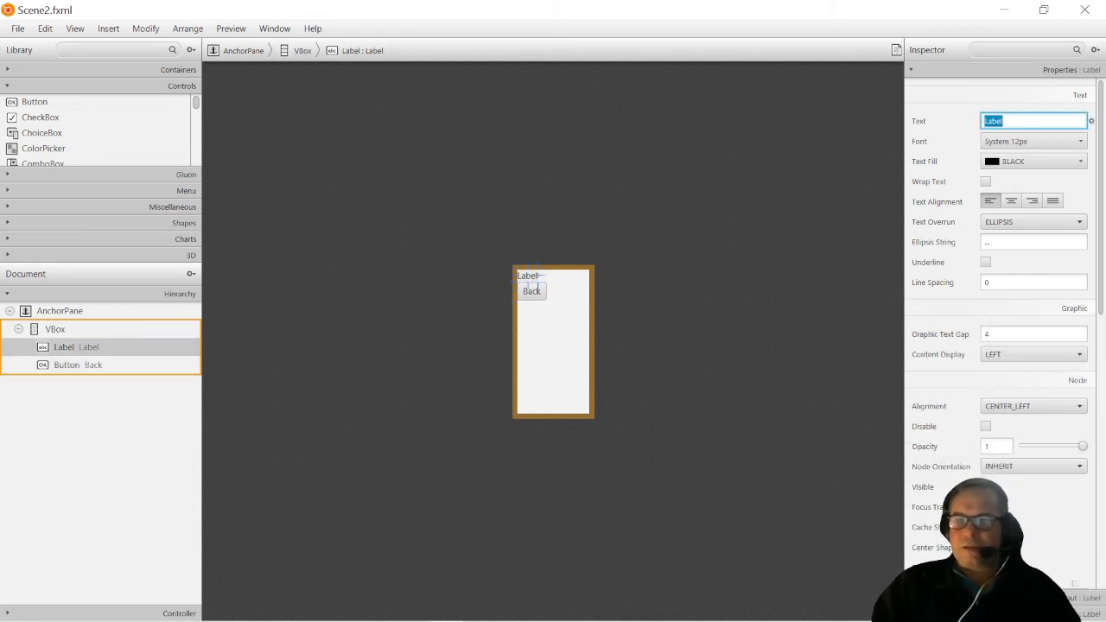
{"action": "type", "text": "Scene"}
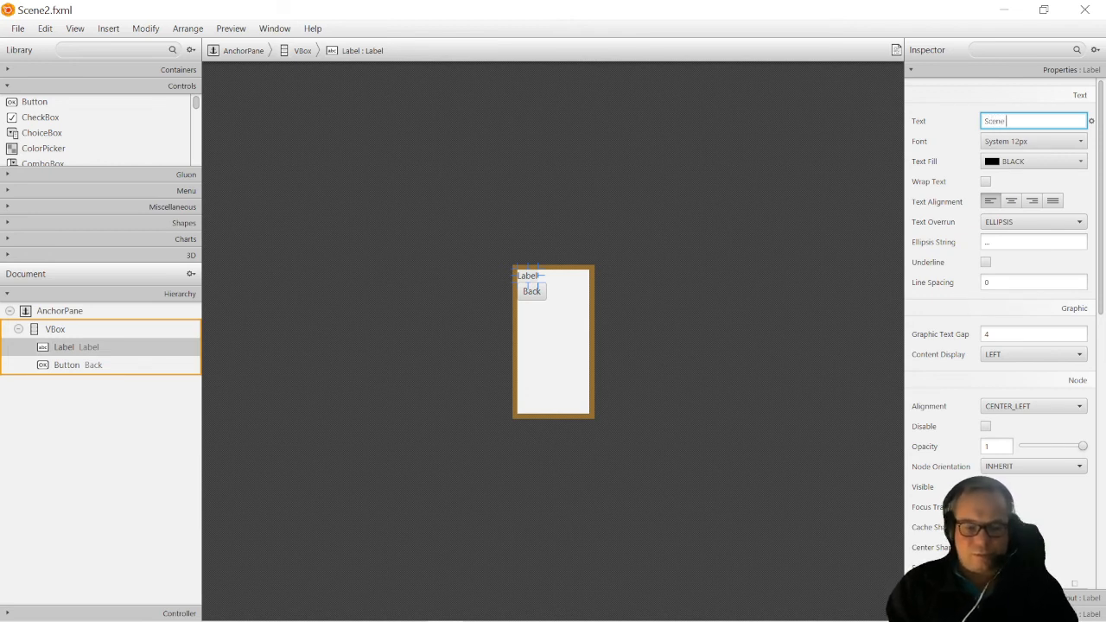
{"action": "type", "text": " Two"}
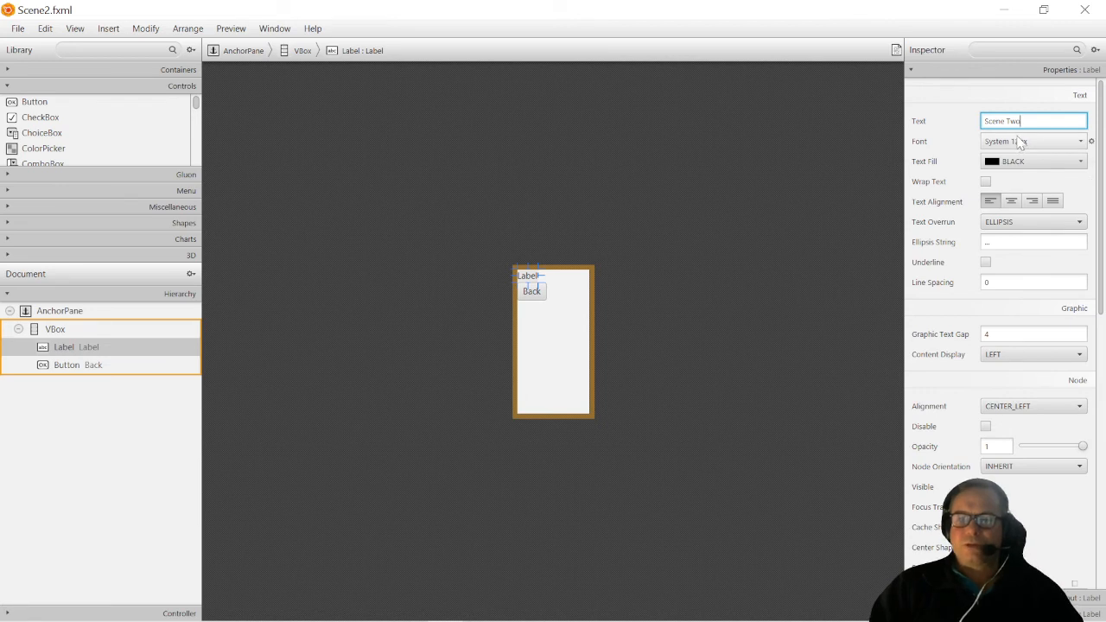
Set the text fill of the "Scene Two" label to the orange colour #ea8b37.
{"action": "left_click", "coordinate": [1081, 163]}
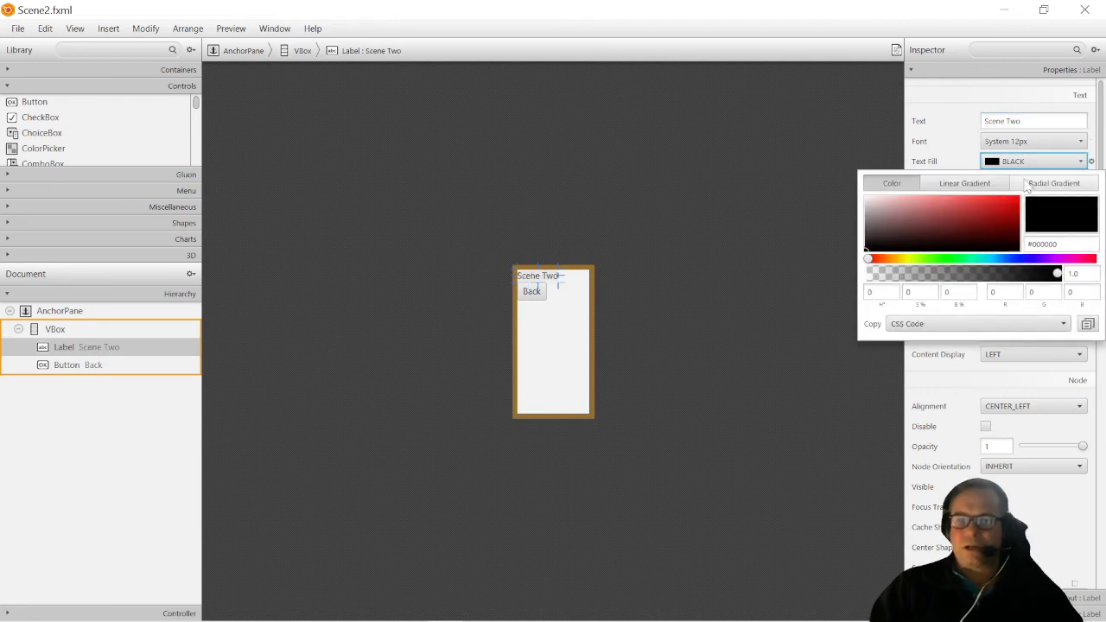
{"action": "left_click_drag", "start_coordinate": [869, 260], "coordinate": [886, 260]}
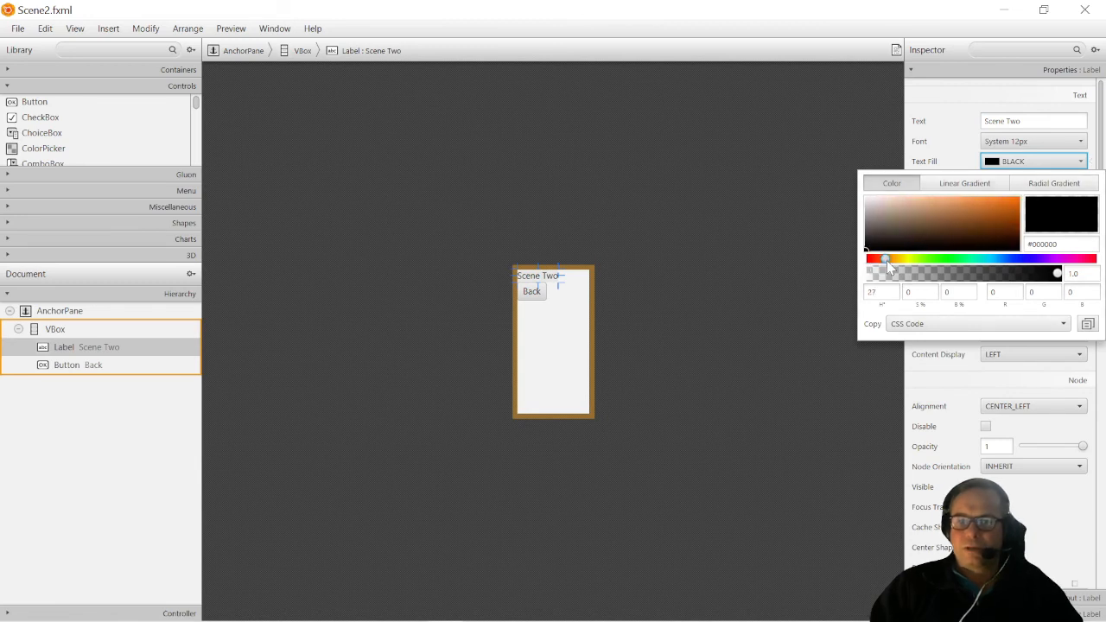
{"action": "left_click", "coordinate": [961, 202]}
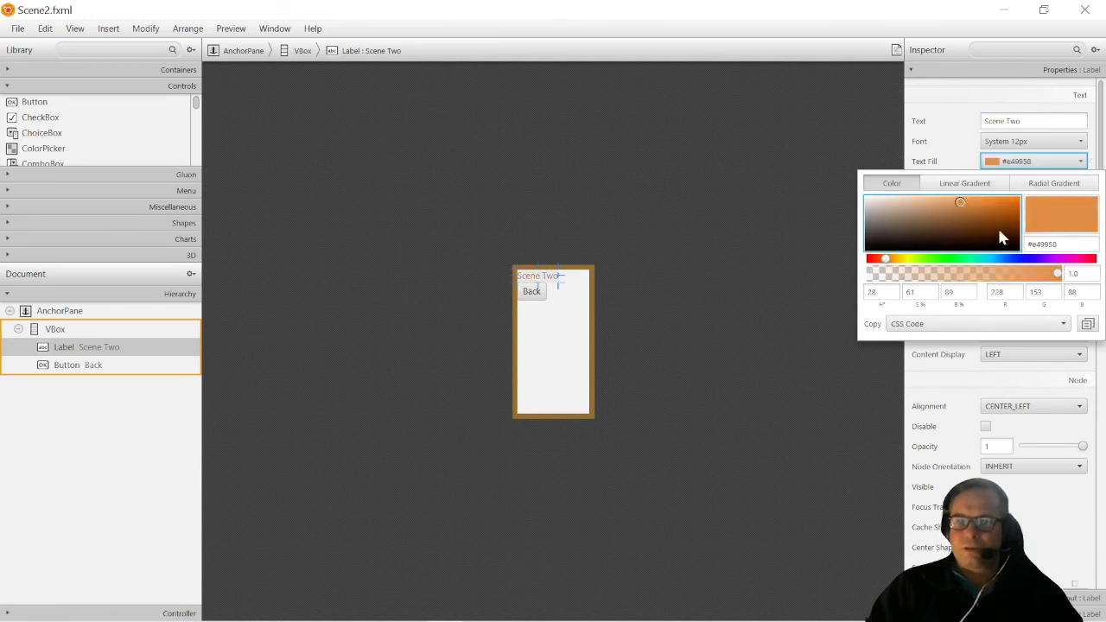
{"action": "left_click", "coordinate": [983, 202]}
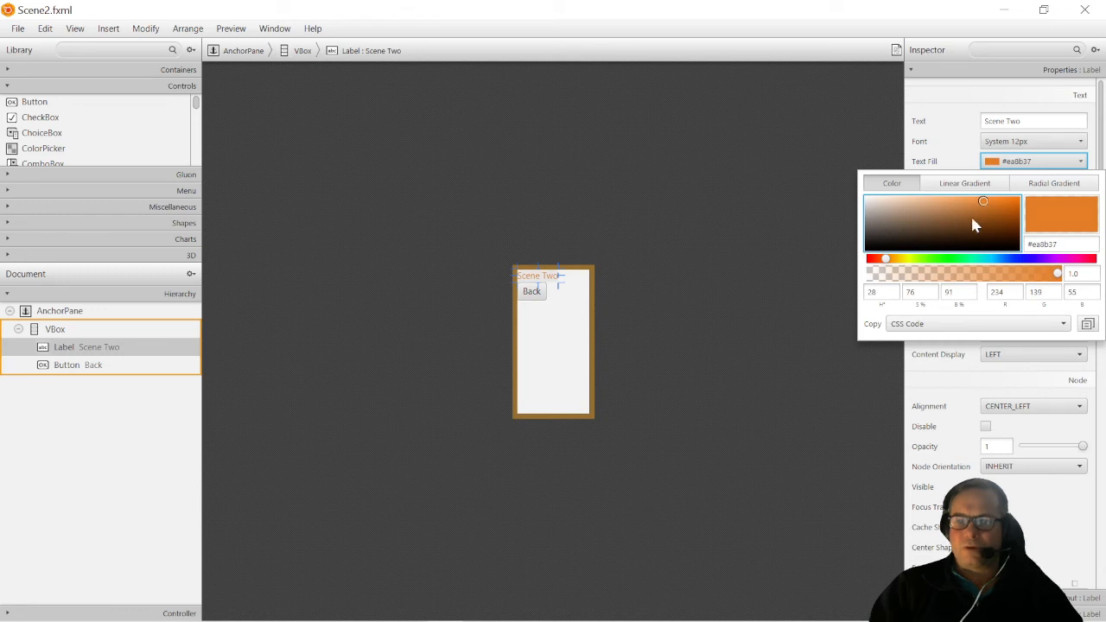
Copy the label's colour code #ea8b37 and apply it as the text fill of the Back button.
{"action": "left_click_drag", "start_coordinate": [1059, 245], "coordinate": [1026, 245]}
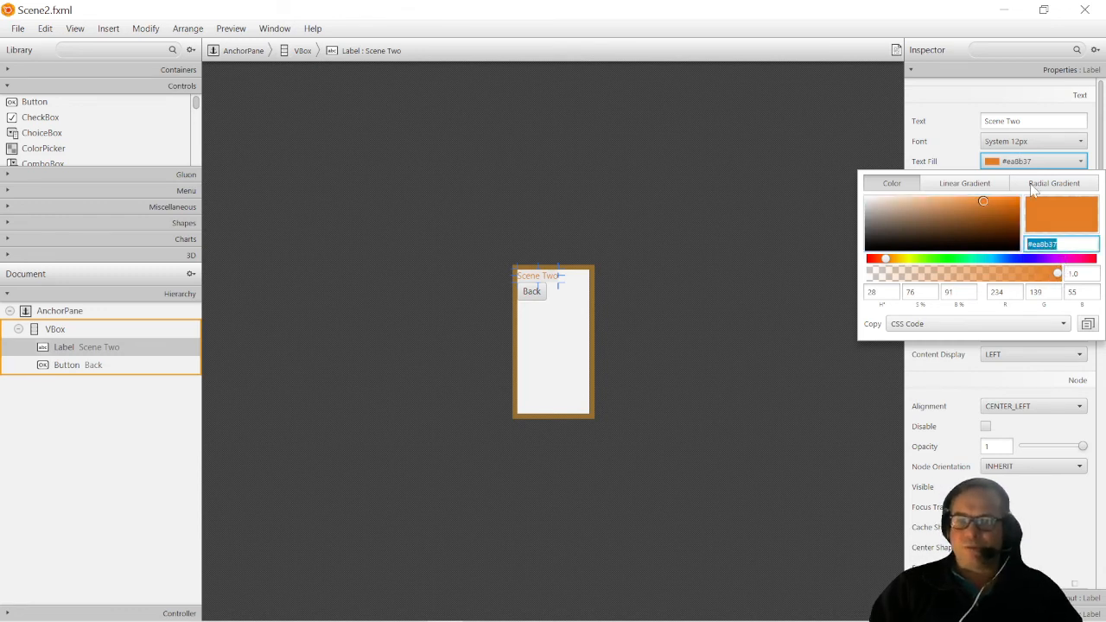
{"action": "left_click_drag", "start_coordinate": [1059, 244], "coordinate": [1026, 245]}
{"action": "key", "text": "ctrl+c"}
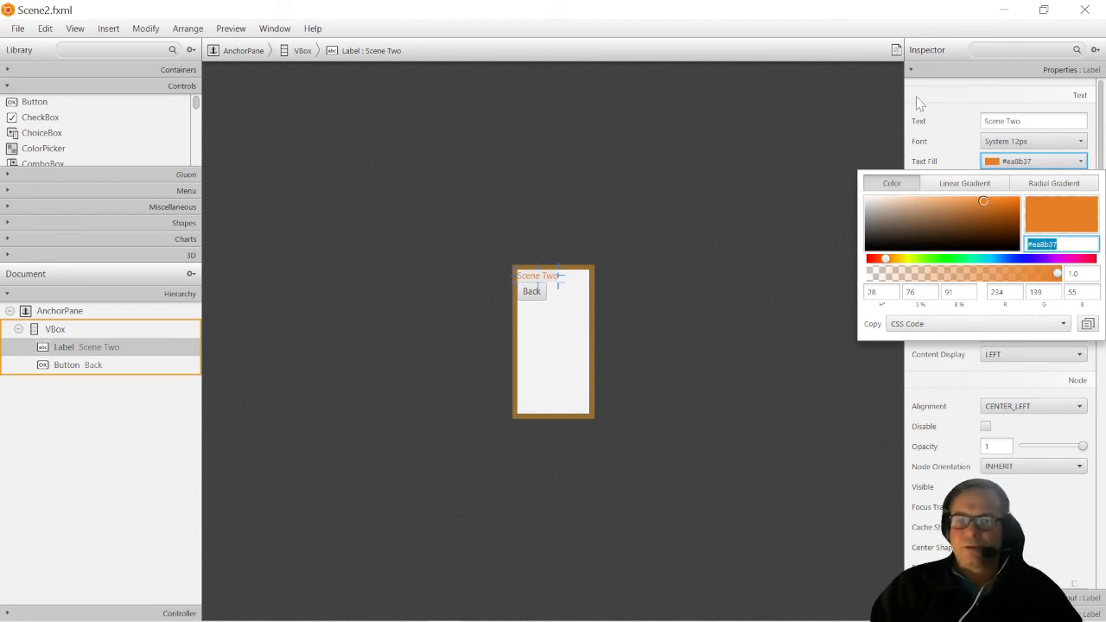
{"action": "left_click", "coordinate": [534, 296]}
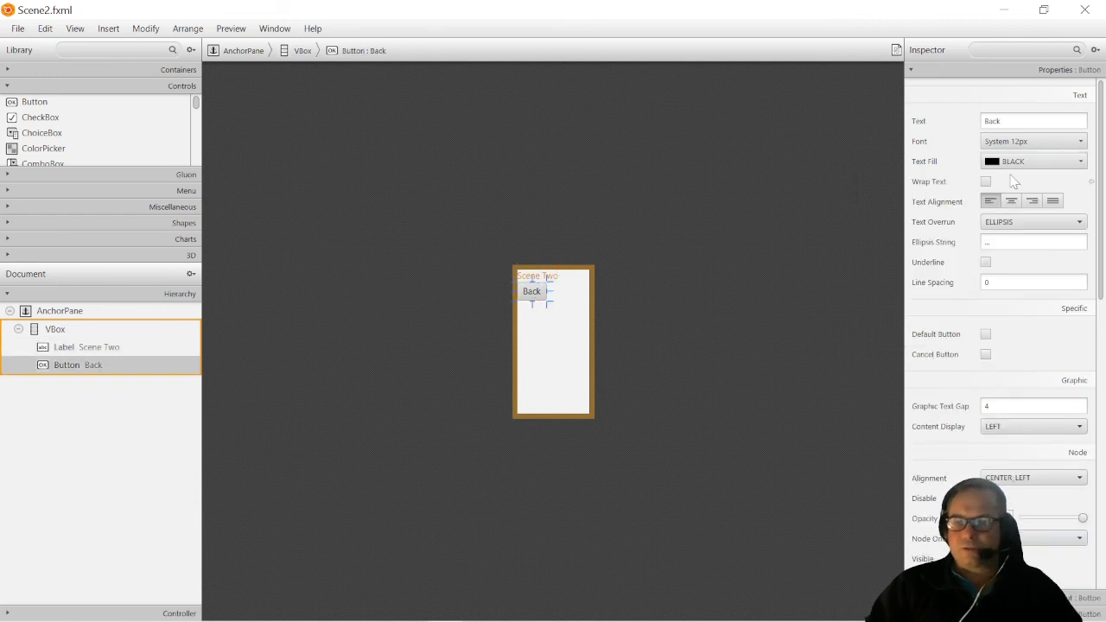
{"action": "left_click", "coordinate": [1082, 162]}
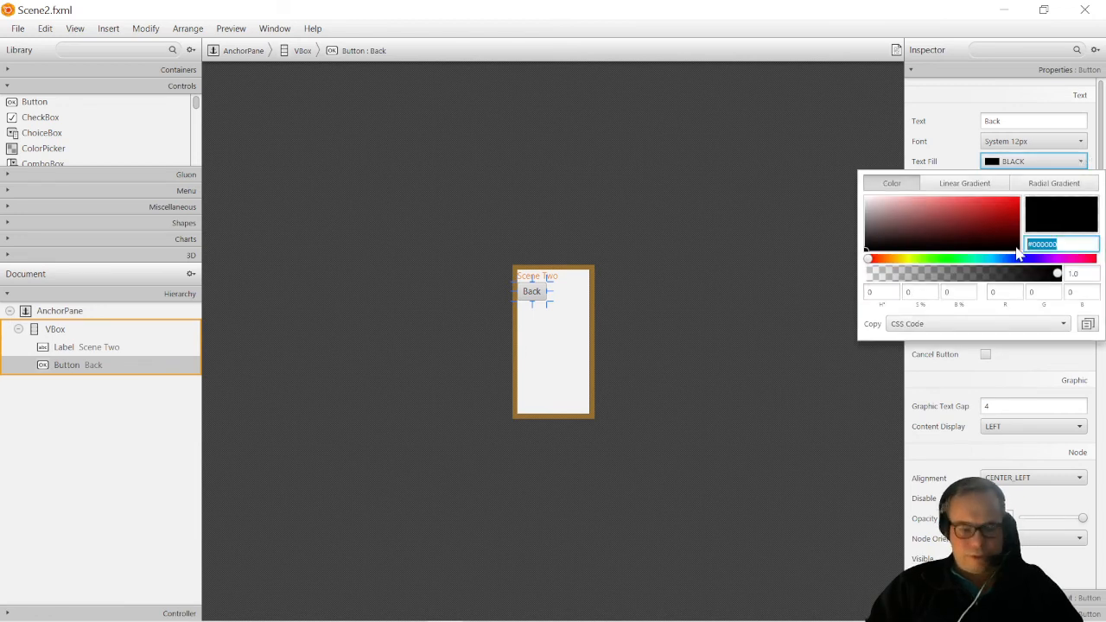
{"action": "key", "text": "ctrl+v"}
{"action": "key", "text": "Return"}
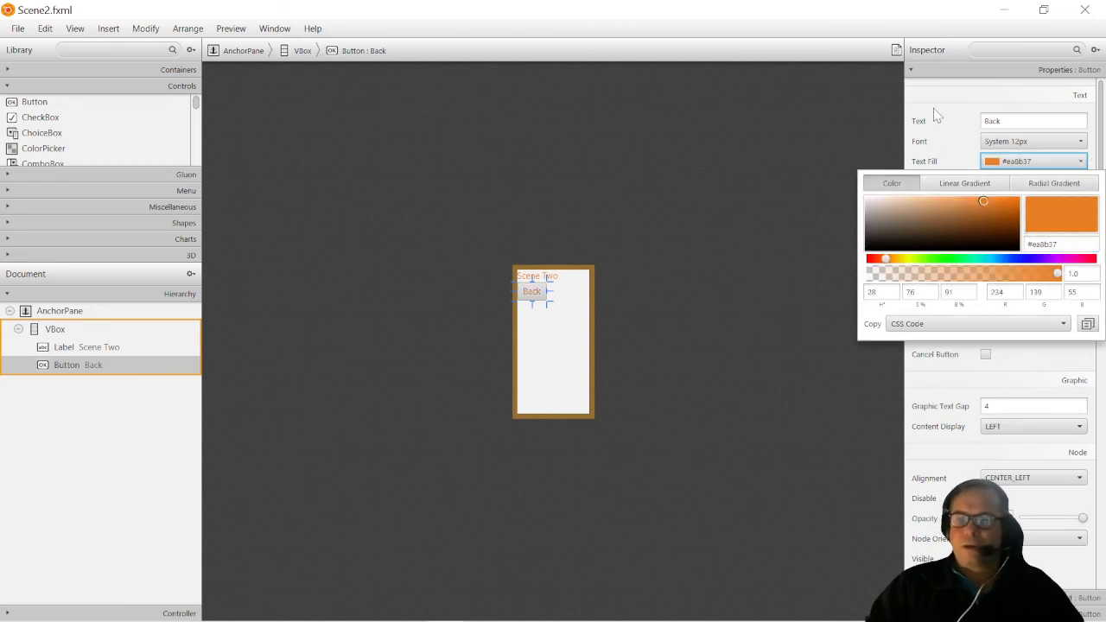
Set the VBox's internal padding to 10 on all four sides.
{"action": "left_click", "coordinate": [951, 121]}
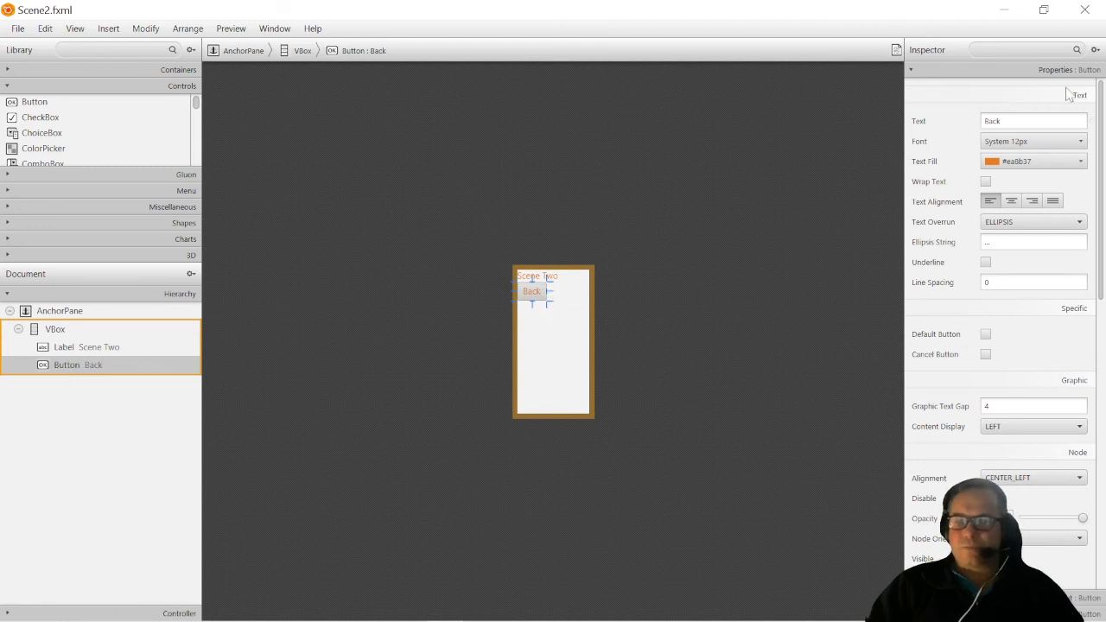
{"action": "left_click", "coordinate": [583, 344]}
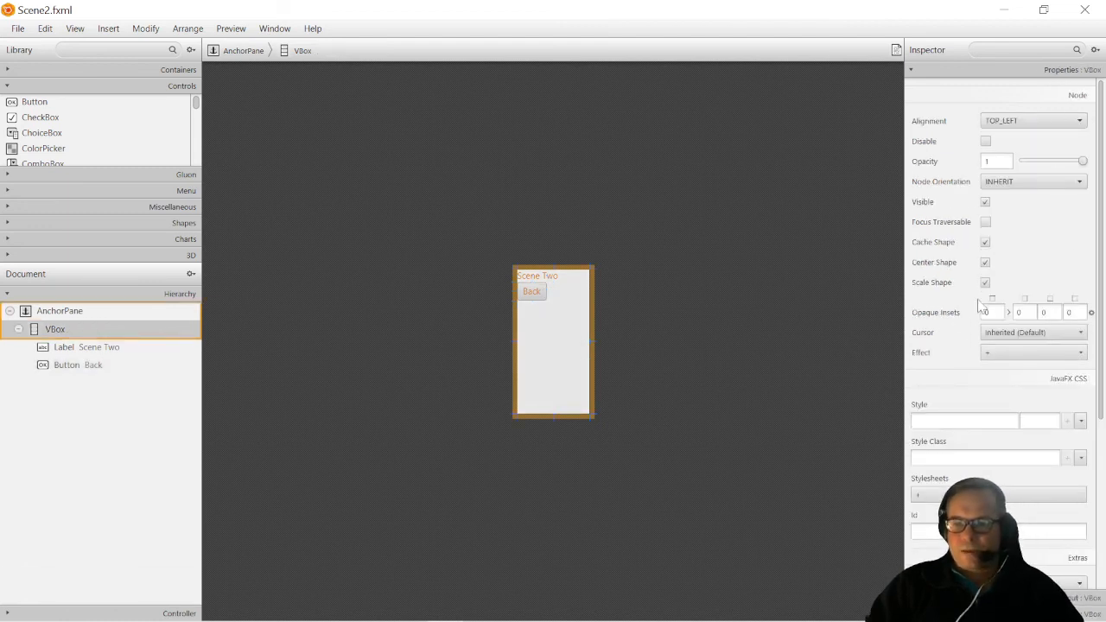
{"action": "scroll", "coordinate": [977, 290], "scroll_direction": "down", "scroll_amount": 4}
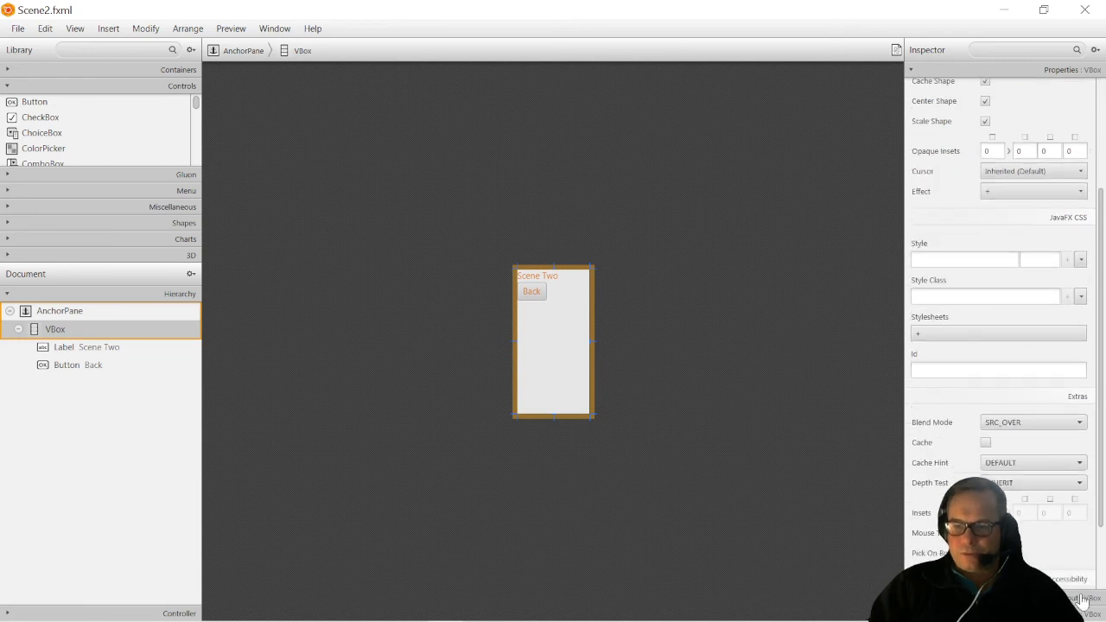
{"action": "left_click", "coordinate": [994, 599]}
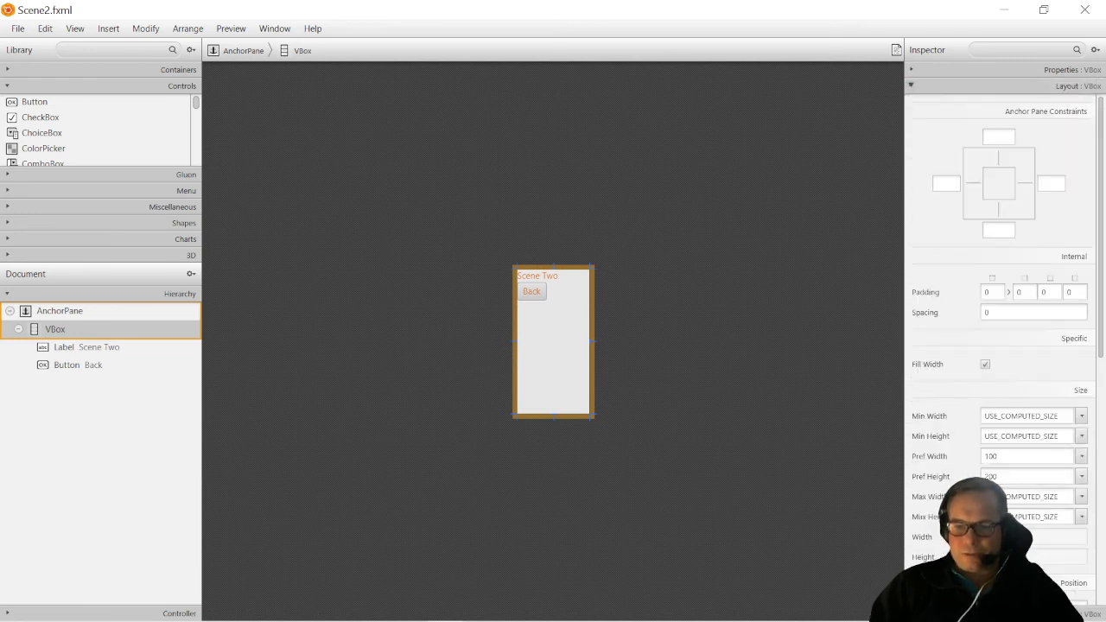
{"action": "left_click", "coordinate": [992, 292]}
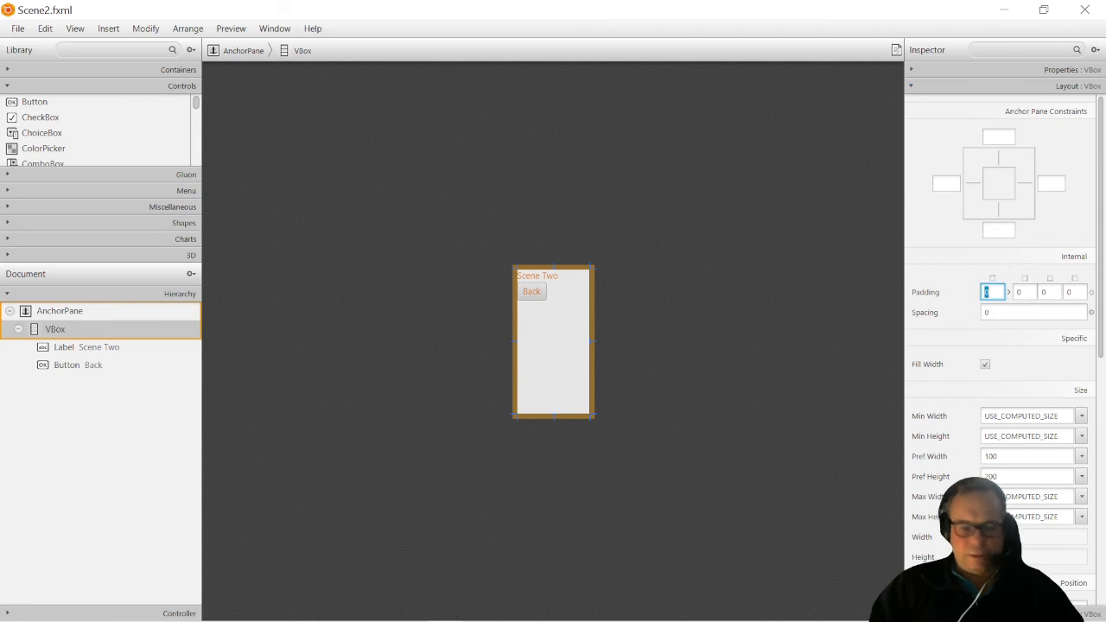
{"action": "type", "text": "10"}
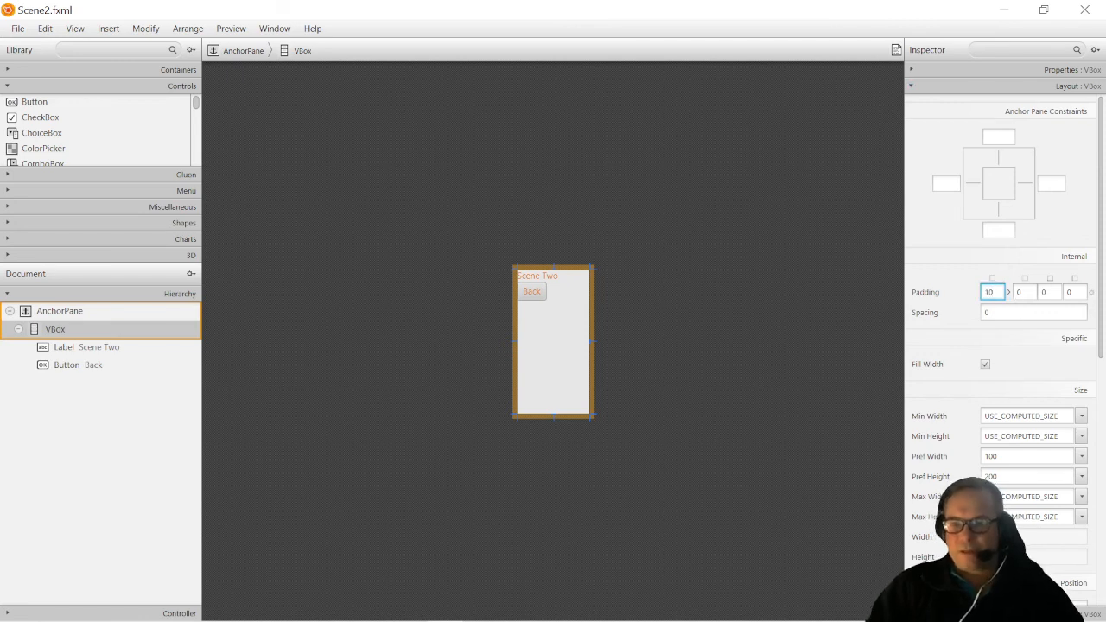
{"action": "key", "text": "Return"}
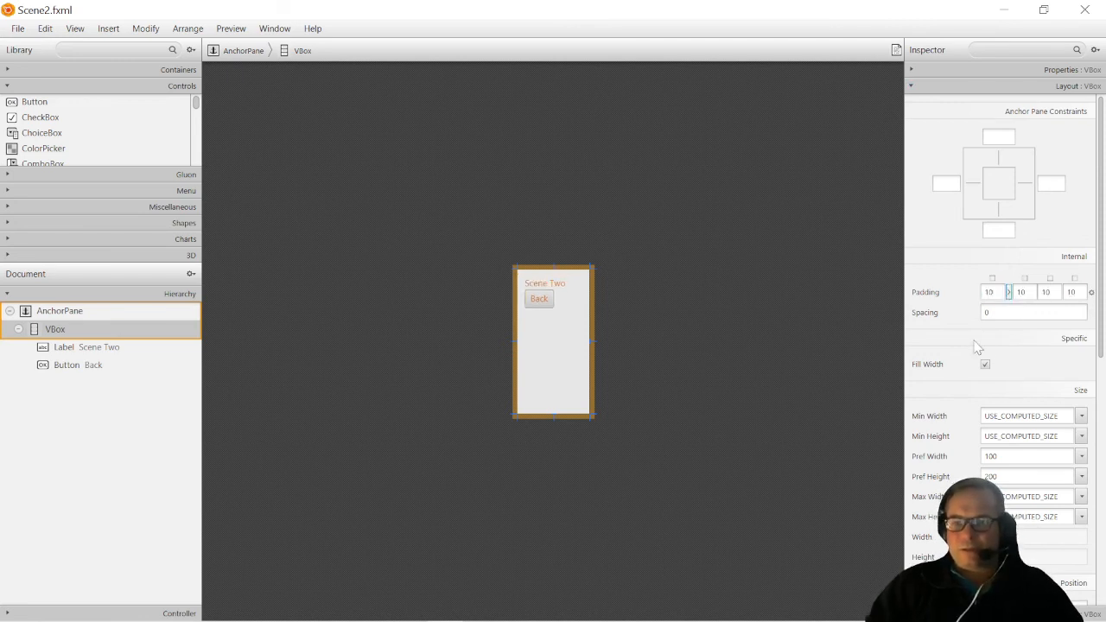
Set the spacing between the VBox's children to 15.
{"action": "scroll", "coordinate": [992, 332], "scroll_direction": "down", "scroll_amount": 3}
{"action": "scroll", "coordinate": [991, 331], "scroll_direction": "up", "scroll_amount": 3}
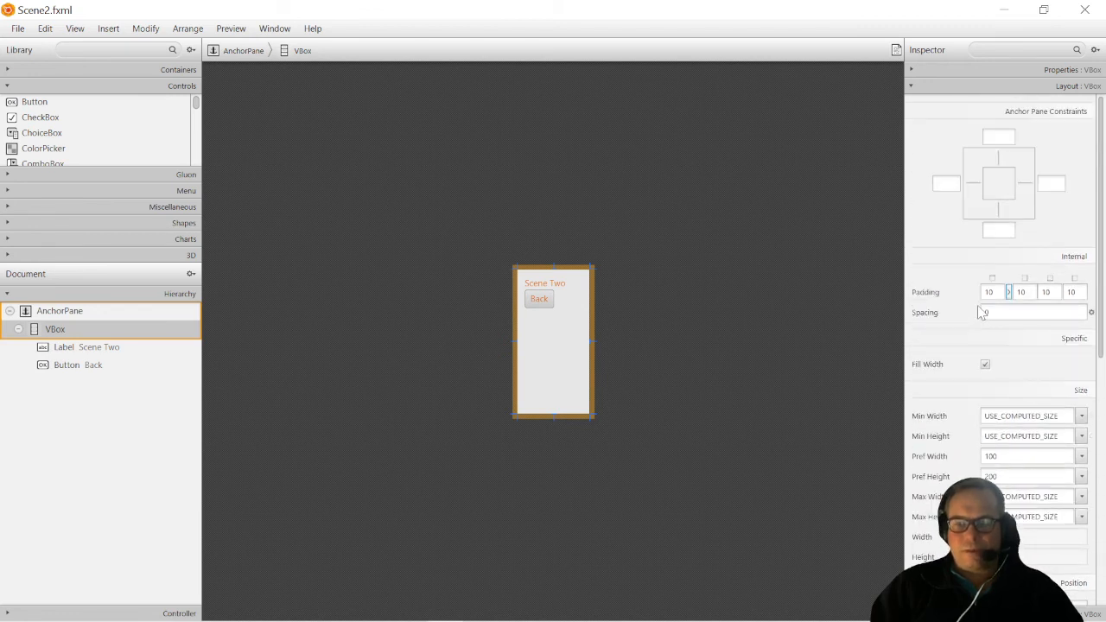
{"action": "scroll", "coordinate": [982, 313], "scroll_direction": "down", "scroll_amount": 10}
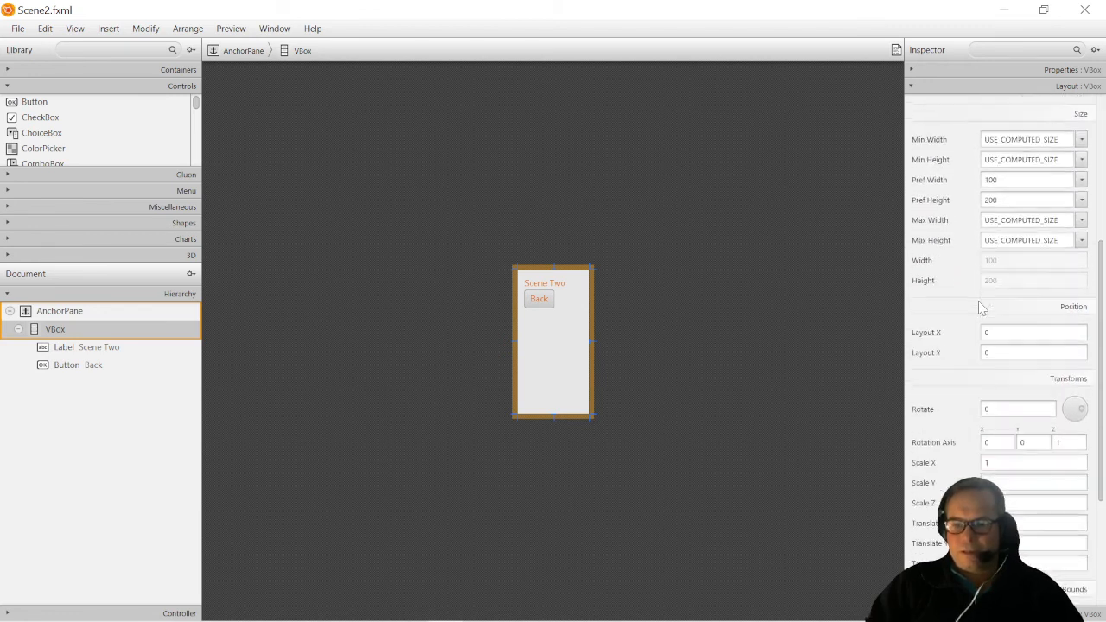
{"action": "scroll", "coordinate": [979, 309], "scroll_direction": "down", "scroll_amount": 5}
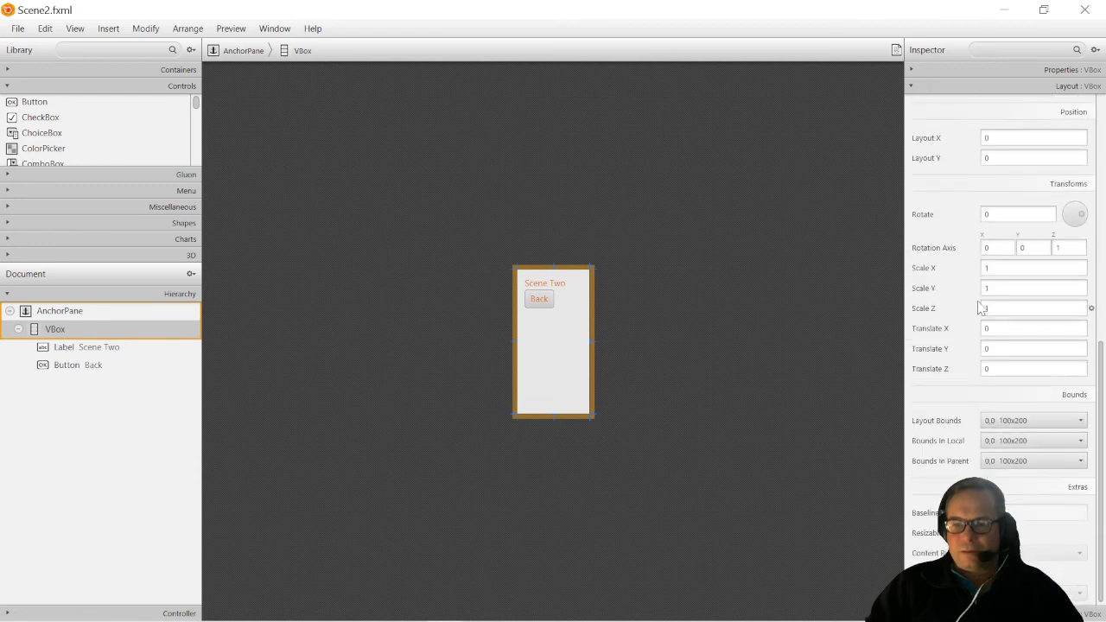
{"action": "scroll", "coordinate": [978, 306], "scroll_direction": "up", "scroll_amount": 5}
{"action": "scroll", "coordinate": [978, 306], "scroll_direction": "up", "scroll_amount": 10}
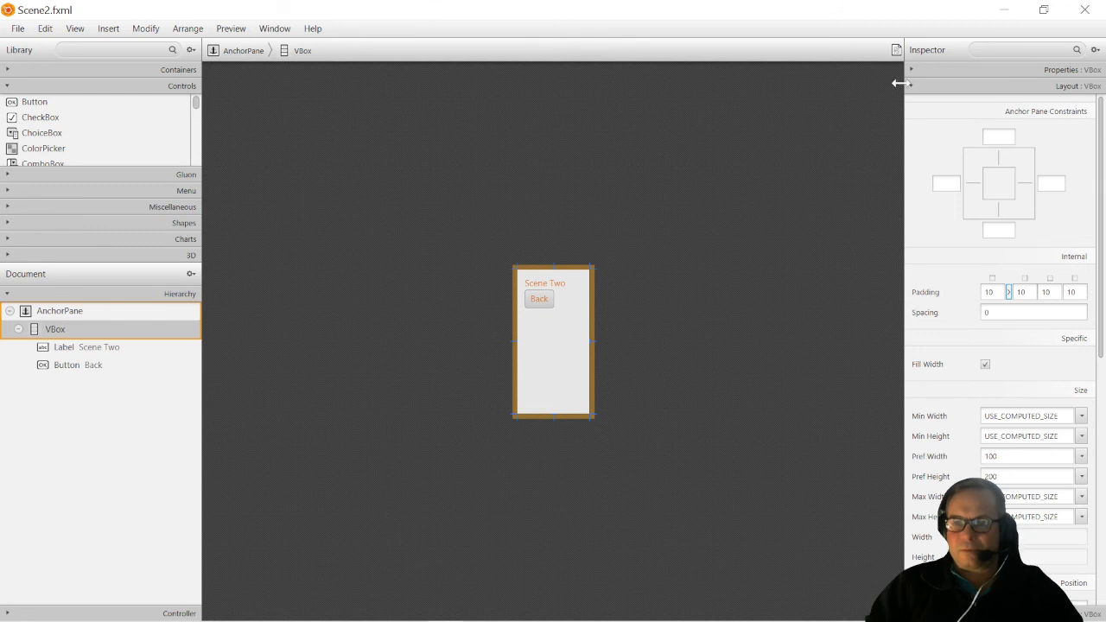
{"action": "left_click", "coordinate": [1020, 313]}
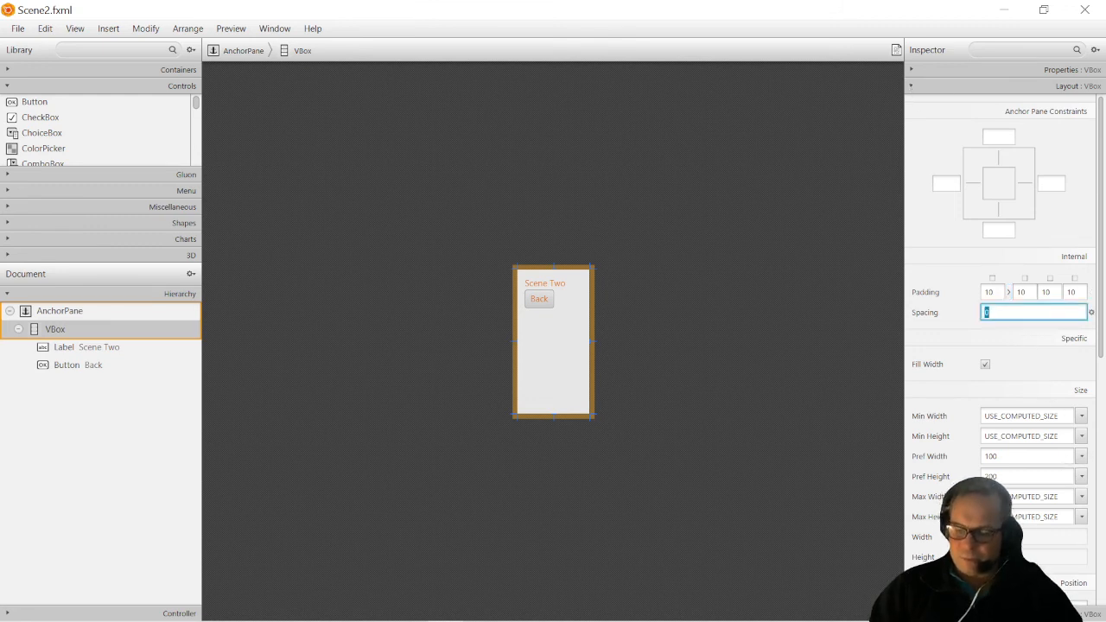
{"action": "type", "text": "13"}
{"action": "left_click", "coordinate": [1032, 358]}
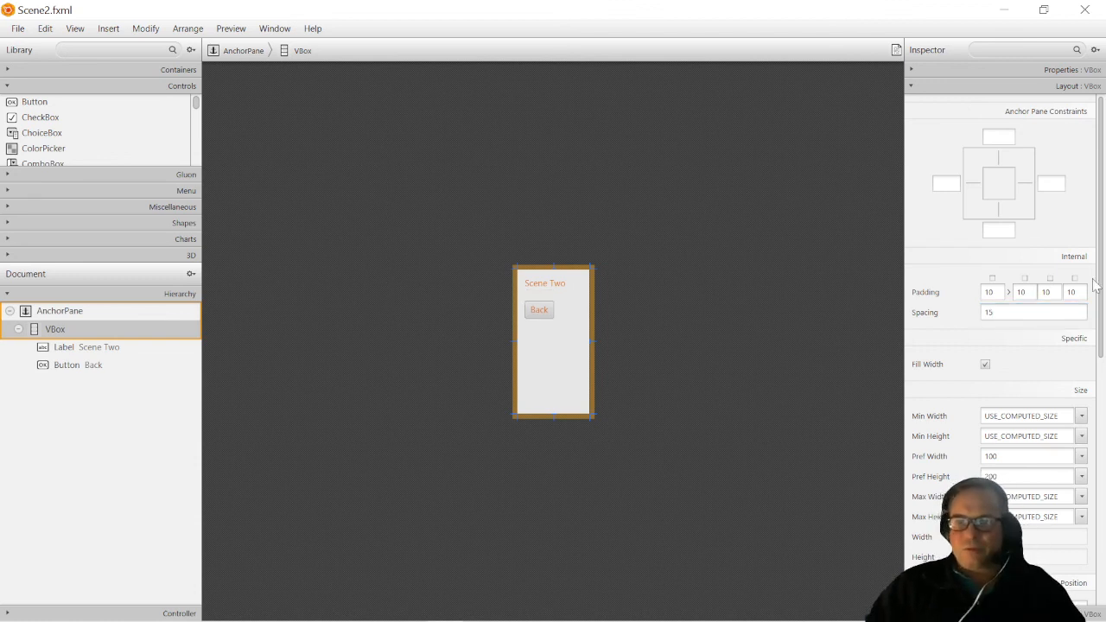
Set the VBox's alignment to TOP_CENTER and clear the selection.
{"action": "left_click", "coordinate": [914, 71]}
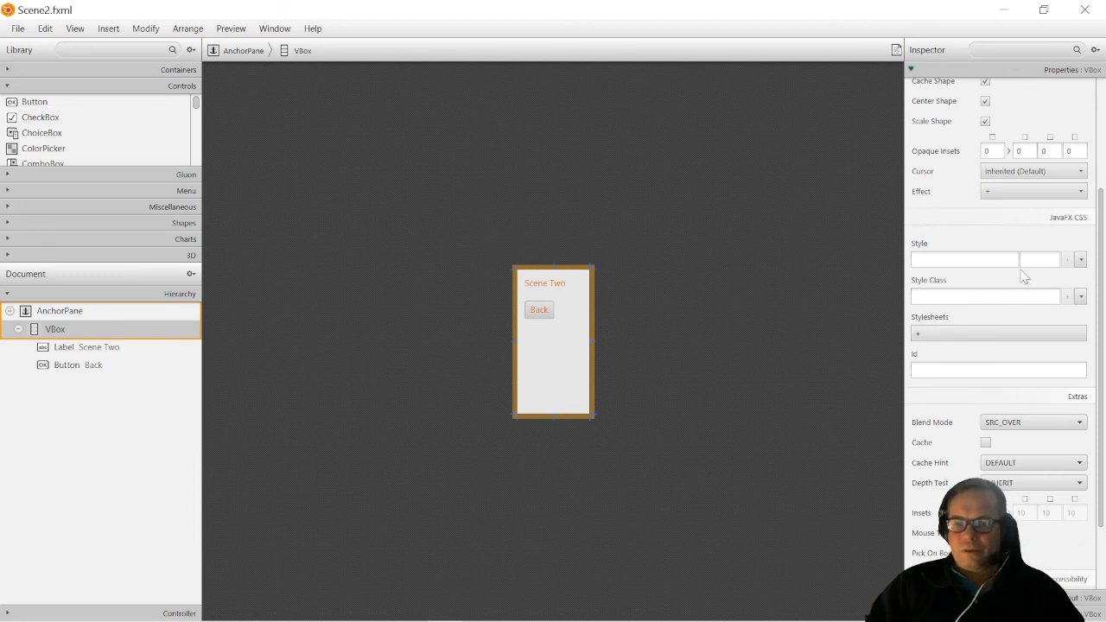
{"action": "scroll", "coordinate": [1024, 275], "scroll_direction": "down", "scroll_amount": 3}
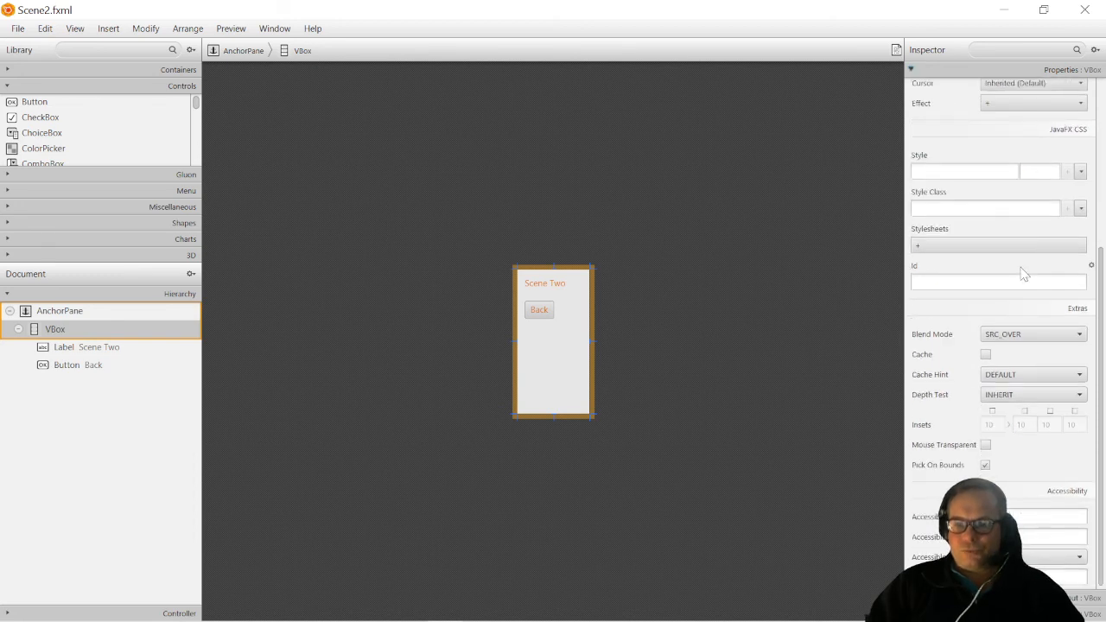
{"action": "scroll", "coordinate": [1025, 275], "scroll_direction": "up", "scroll_amount": 8}
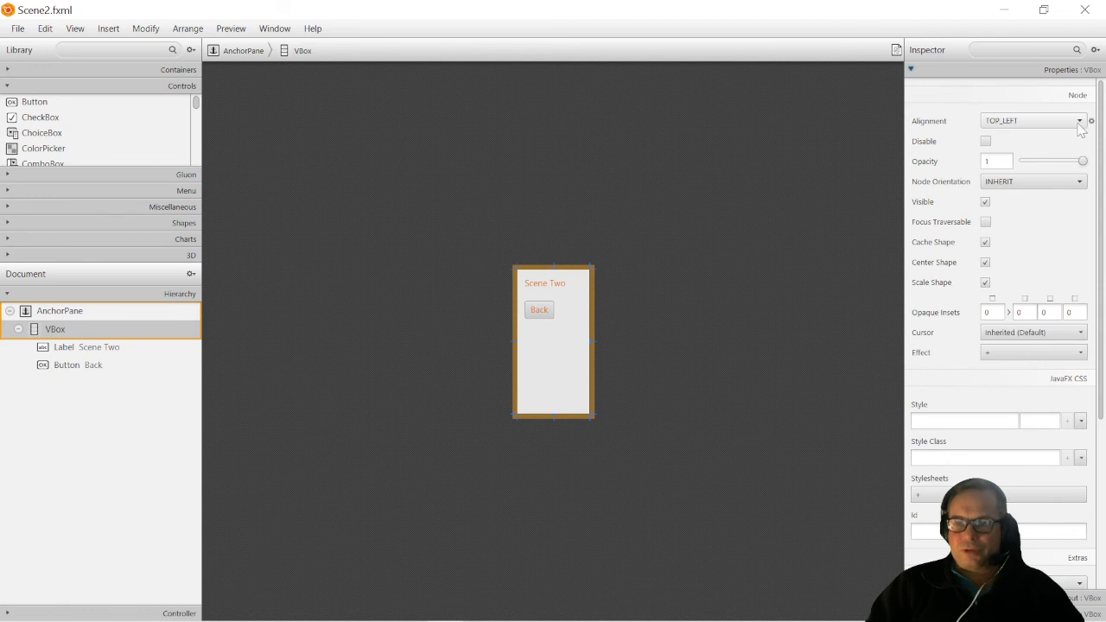
{"action": "left_click", "coordinate": [1080, 123]}
{"action": "left_click", "coordinate": [1035, 156]}
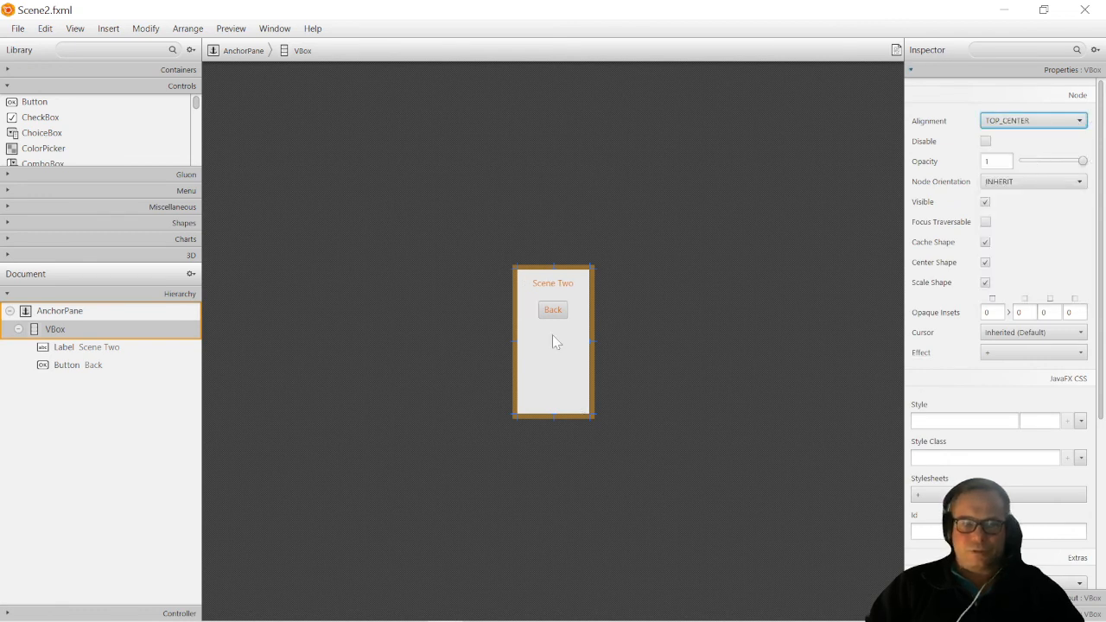
{"action": "left_click", "coordinate": [670, 324]}
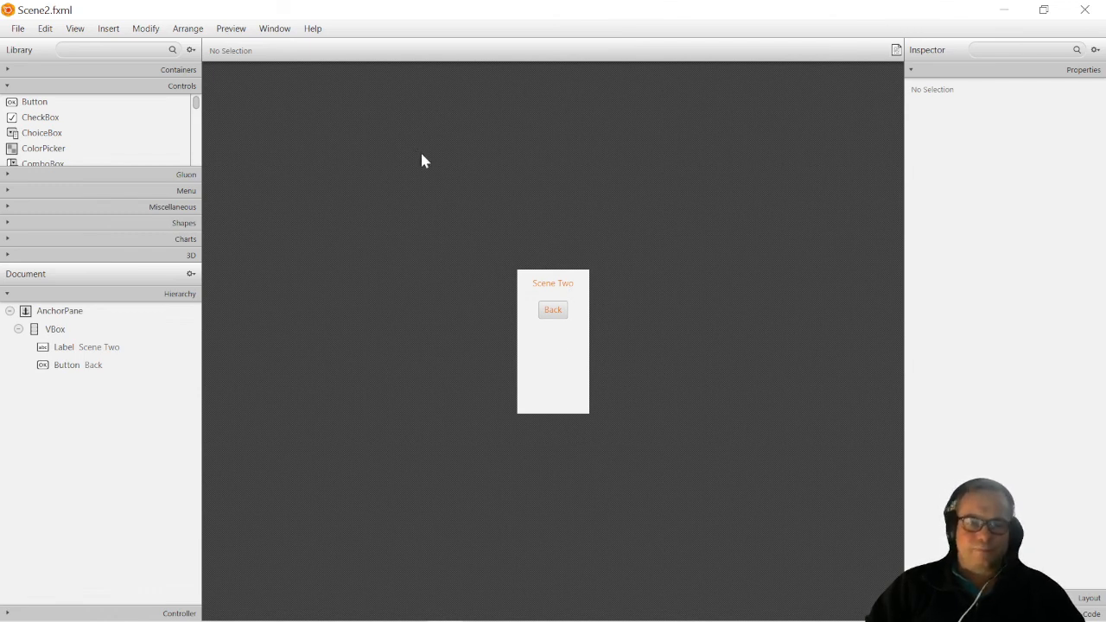
Save and close Scene2.fxml in SceneBuilder, and in Eclipse replace the Scene2.fxml editor content with the changed file.
{"action": "left_click", "coordinate": [18, 29]}
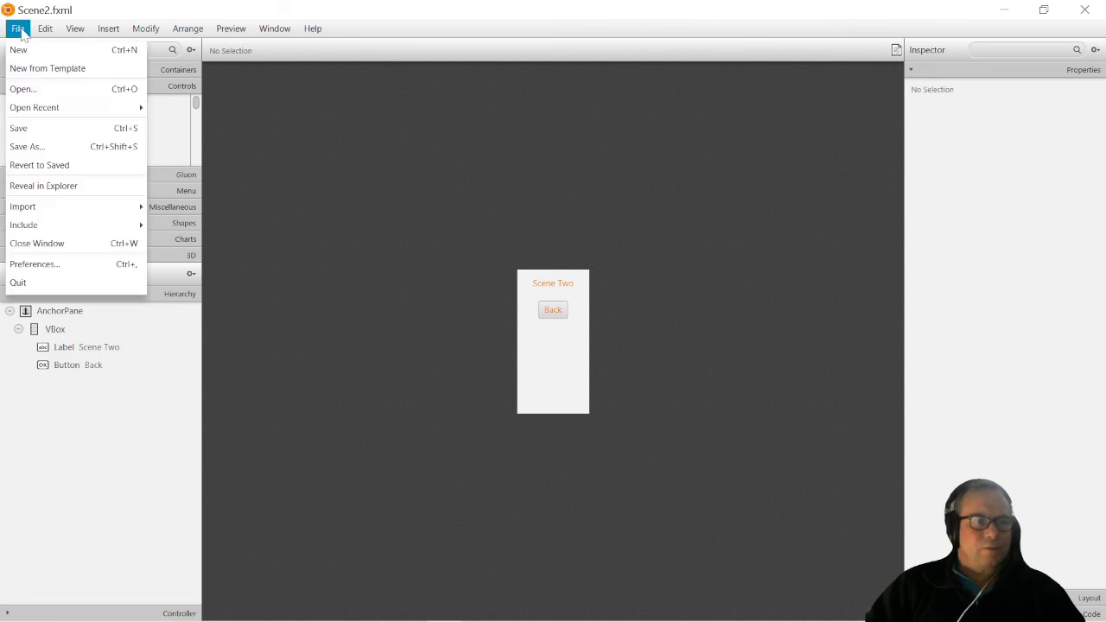
{"action": "left_click", "coordinate": [41, 130]}
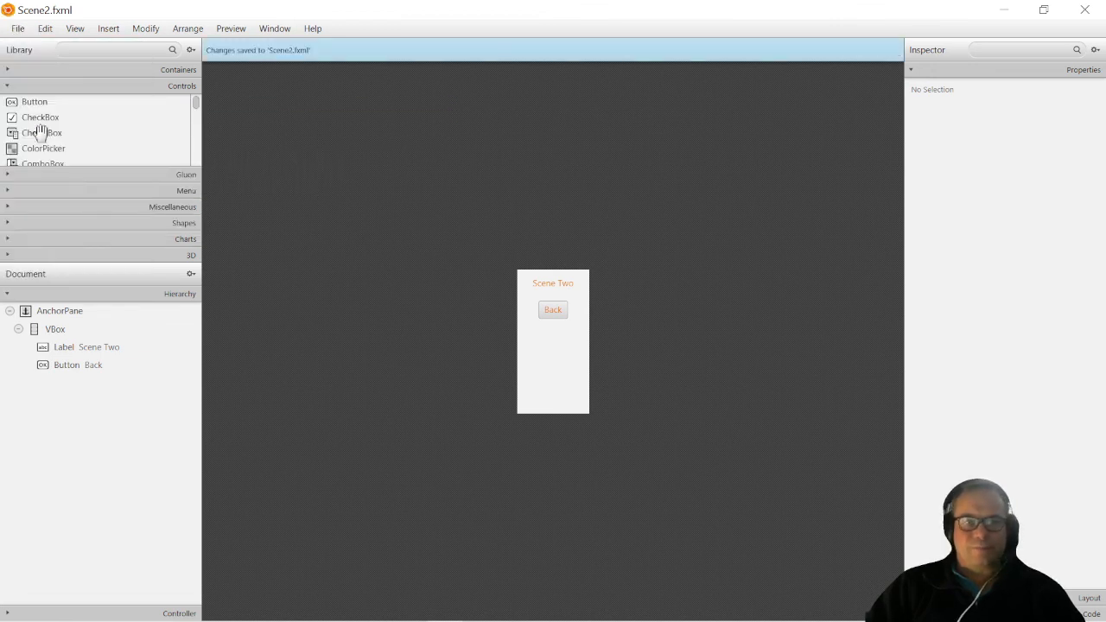
{"action": "left_click", "coordinate": [1085, 9]}
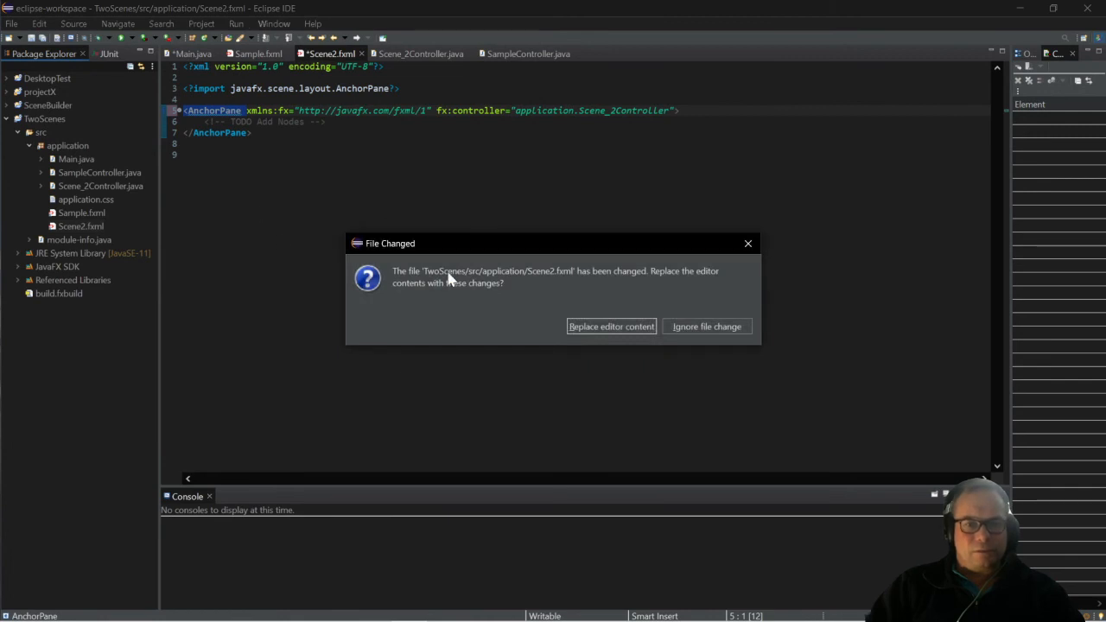
{"action": "left_click", "coordinate": [609, 327]}
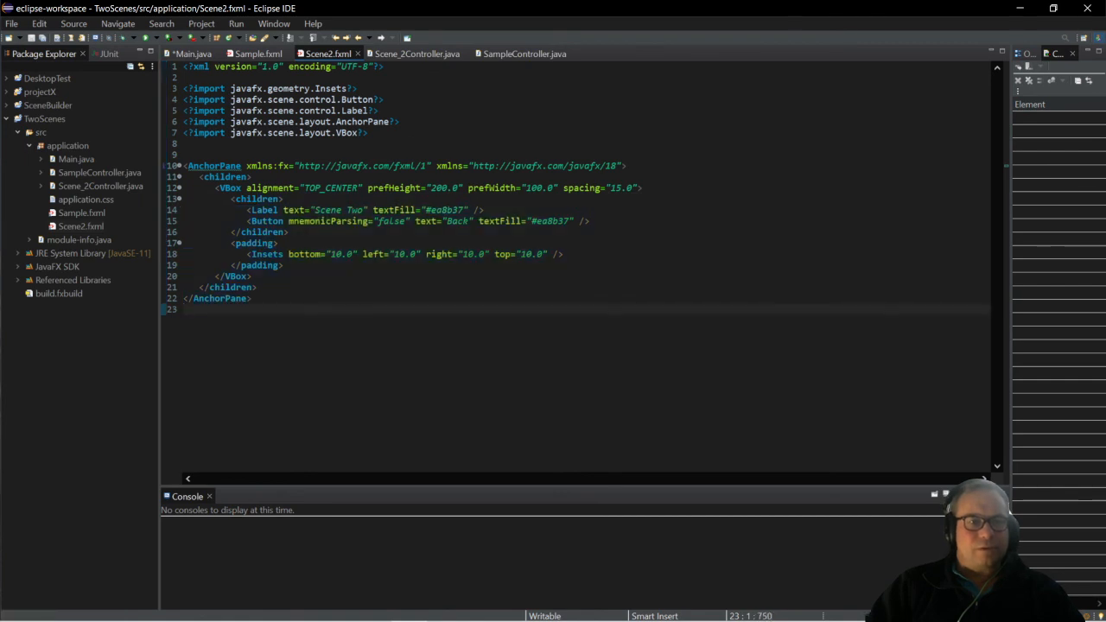
{"action": "left_click_drag", "start_coordinate": [184, 66], "coordinate": [533, 314]}
{"action": "left_click", "coordinate": [532, 325]}
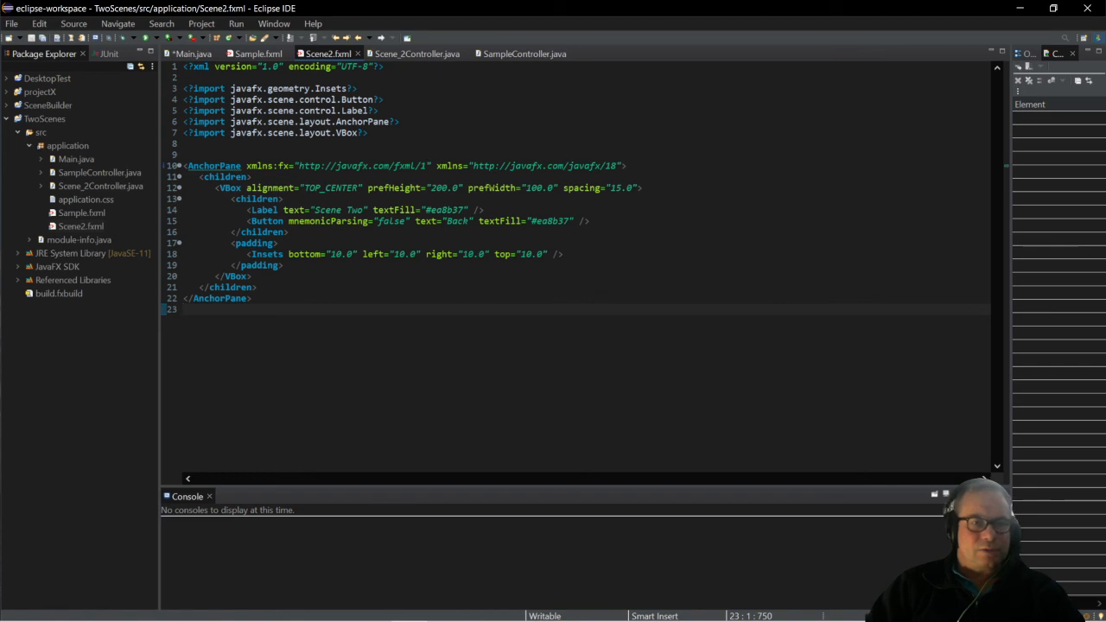
Run the application package of the TwoScenes project as a Java application.
{"action": "left_click", "coordinate": [52, 145]}
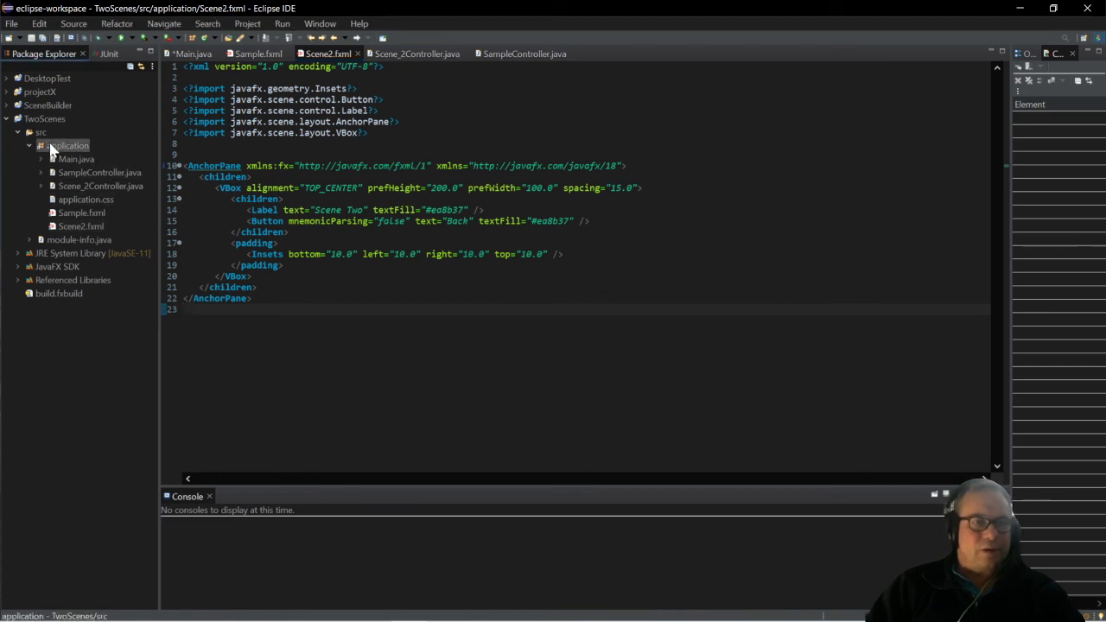
{"action": "right_click", "coordinate": [48, 143]}
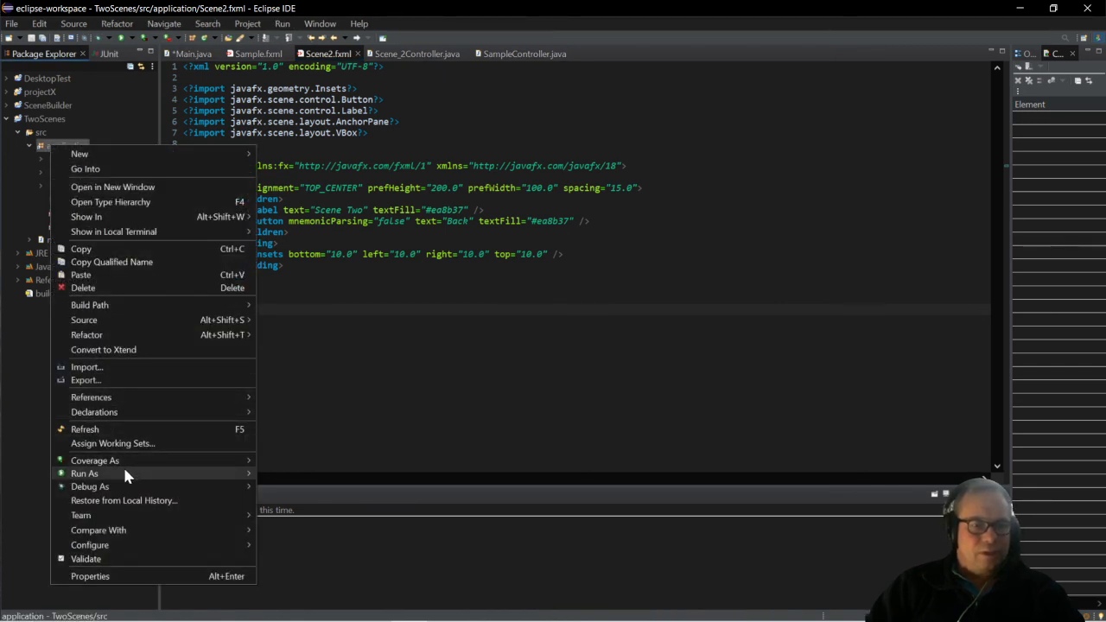
{"action": "mouse_move", "coordinate": [123, 474]}
{"action": "left_click", "coordinate": [320, 474]}
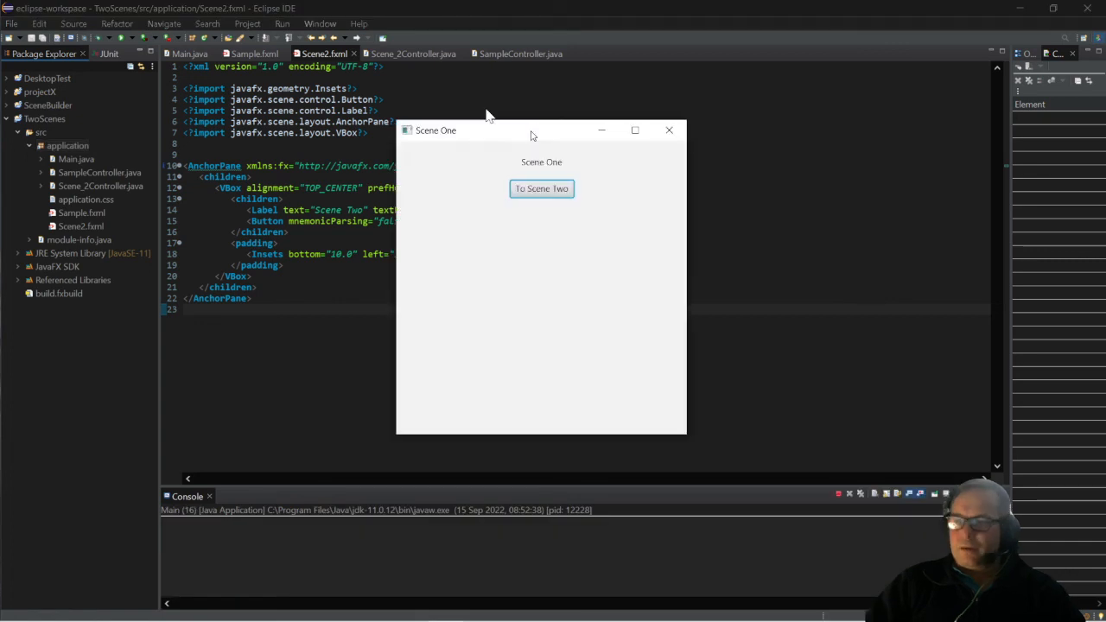
Try the To Scene Two button in the running Scene One window and reposition the window over the editor.
{"action": "left_click", "coordinate": [446, 122]}
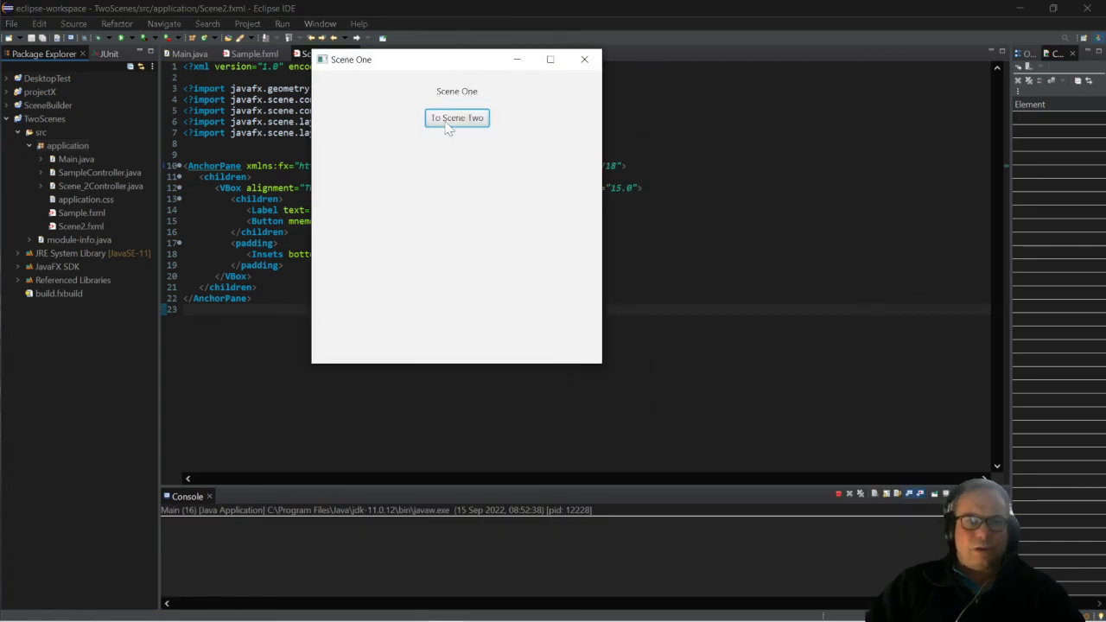
{"action": "left_click", "coordinate": [446, 122]}
{"action": "left_click_drag", "start_coordinate": [472, 64], "coordinate": [538, 140]}
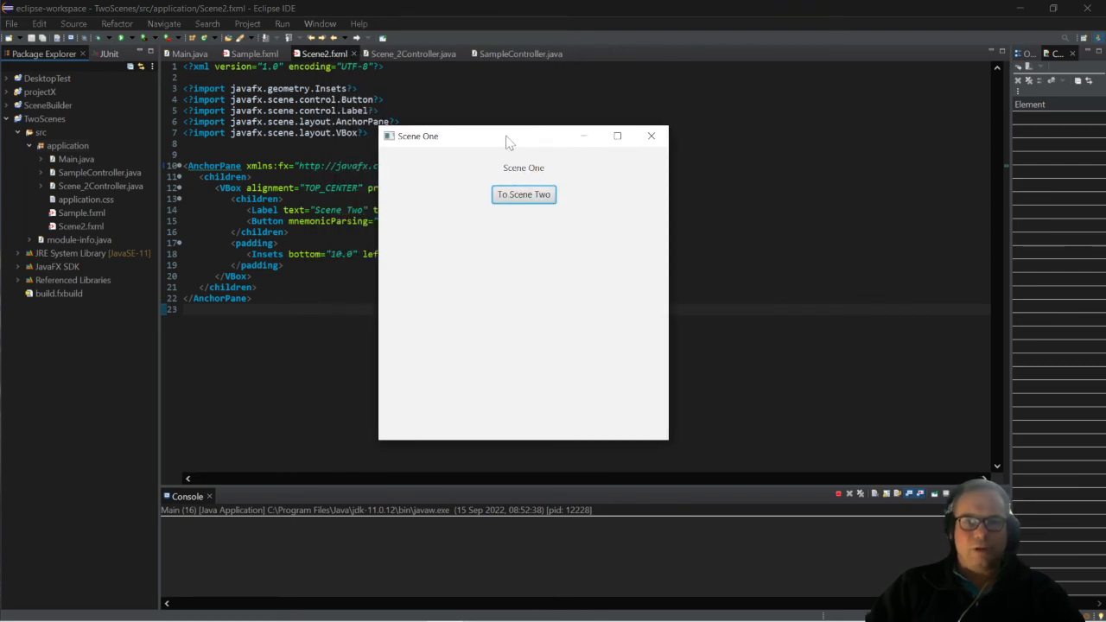
{"action": "left_click_drag", "start_coordinate": [508, 141], "coordinate": [592, 116]}
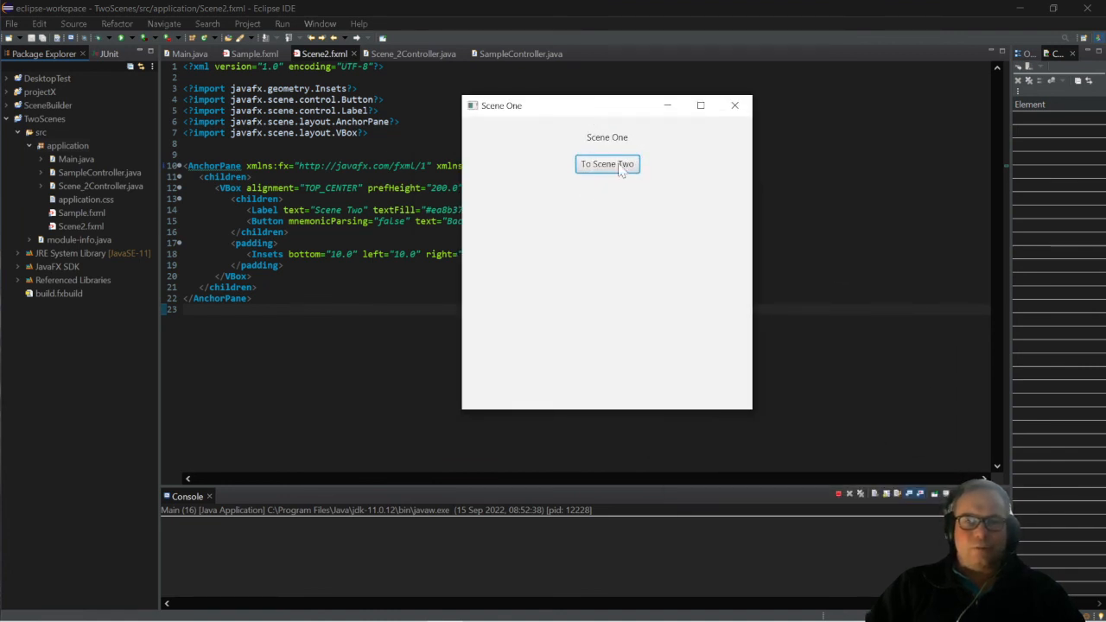
{"action": "left_click_drag", "start_coordinate": [576, 118], "coordinate": [549, 173]}
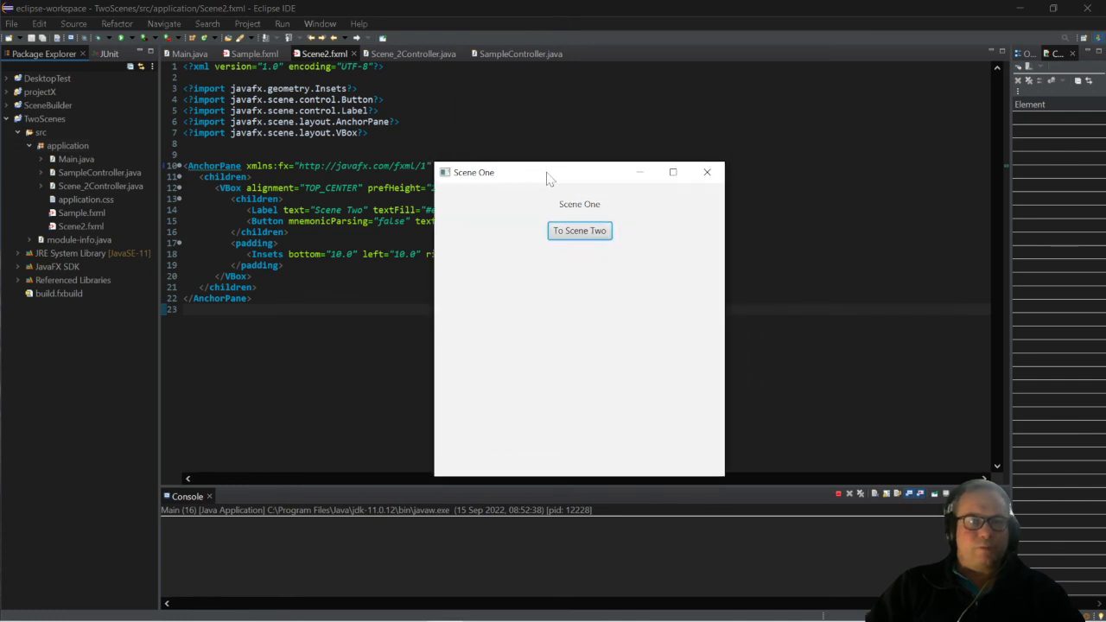
Bring the Main.java source to the front in the editor.
{"action": "left_click", "coordinate": [188, 50]}
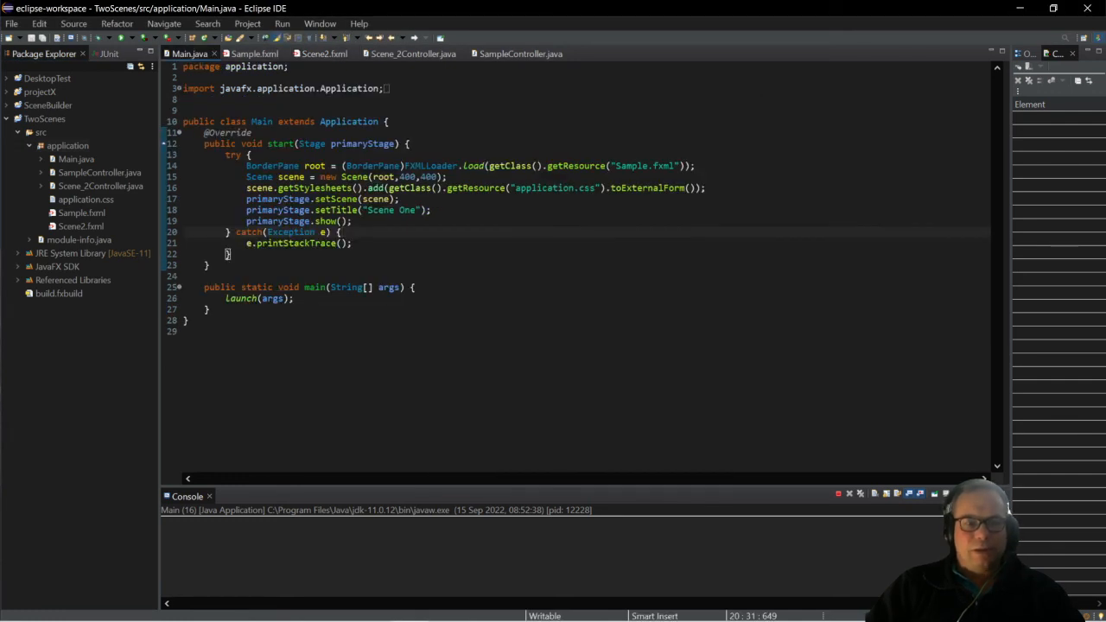